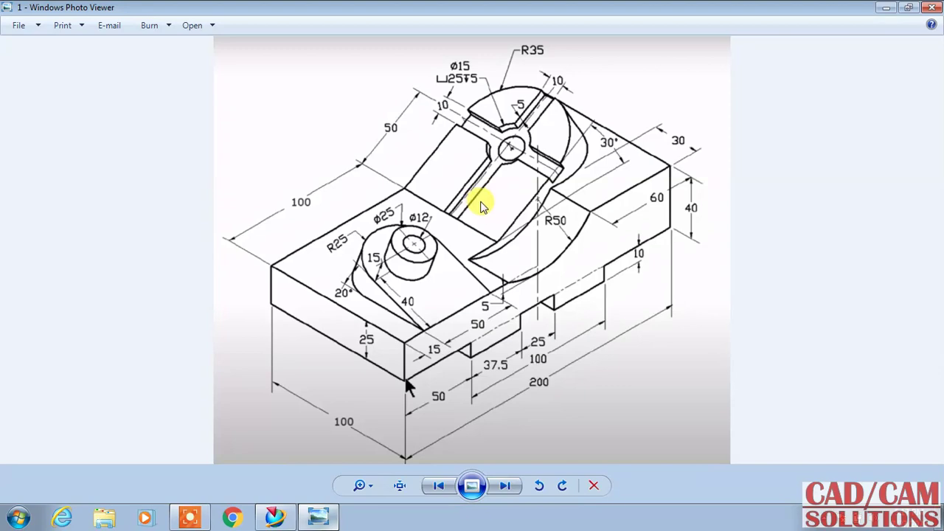
- Bring the NX 12 window with the new part model1.prt up beside the bracket drawing
left_click(274, 517)
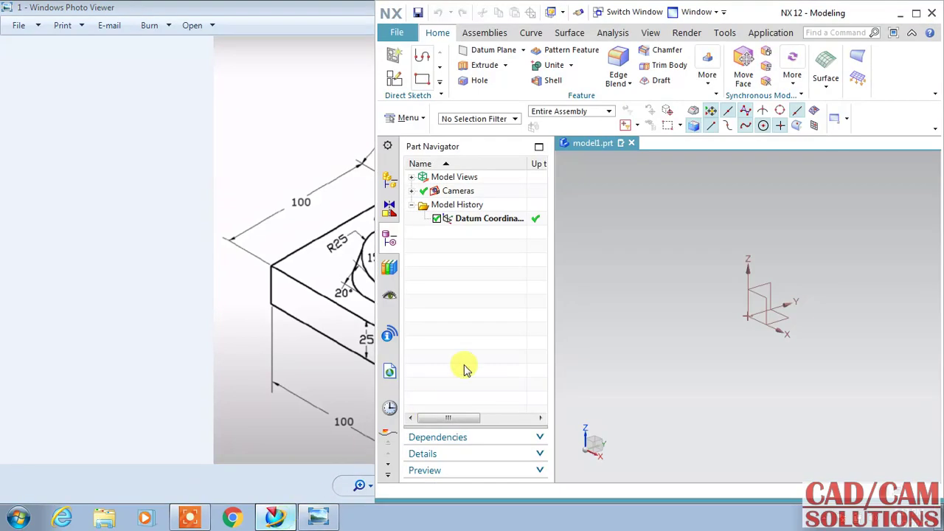
- Put the drawing on the left half of the screen and collapse the Part Navigator
left_click_drag(355, 8, 312, 4)
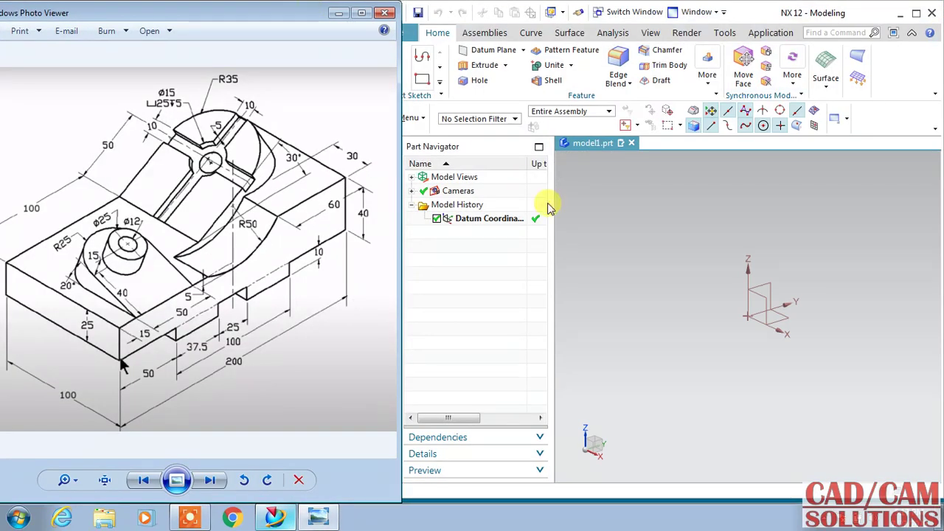
left_click(664, 232)
left_click(388, 145)
left_click(413, 178)
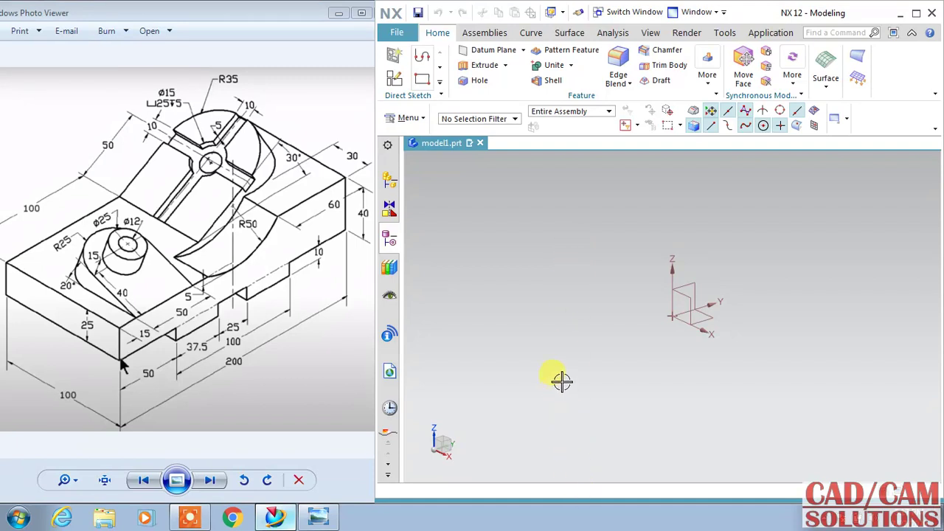
- Create an On Plane sketch on the XZ datum plane with a horizontal reference direction
left_click(394, 77)
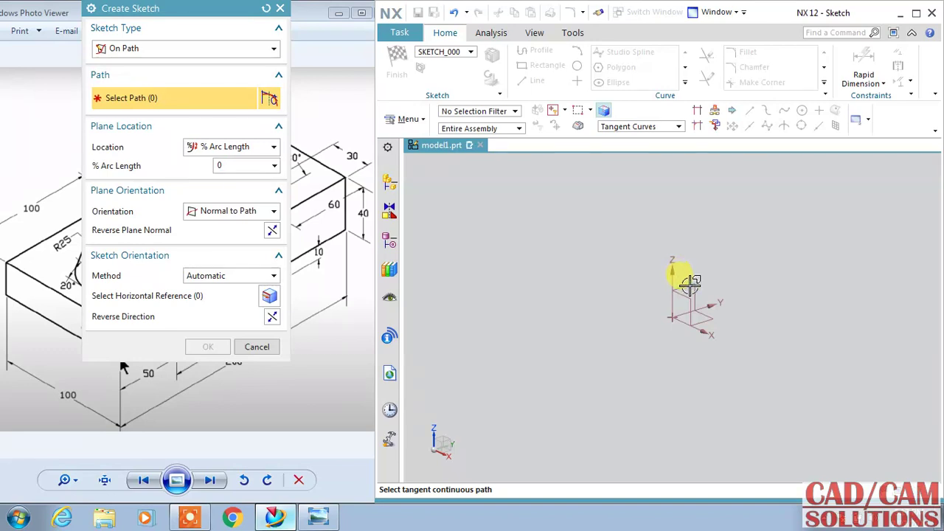
left_click(232, 49)
left_click(189, 66)
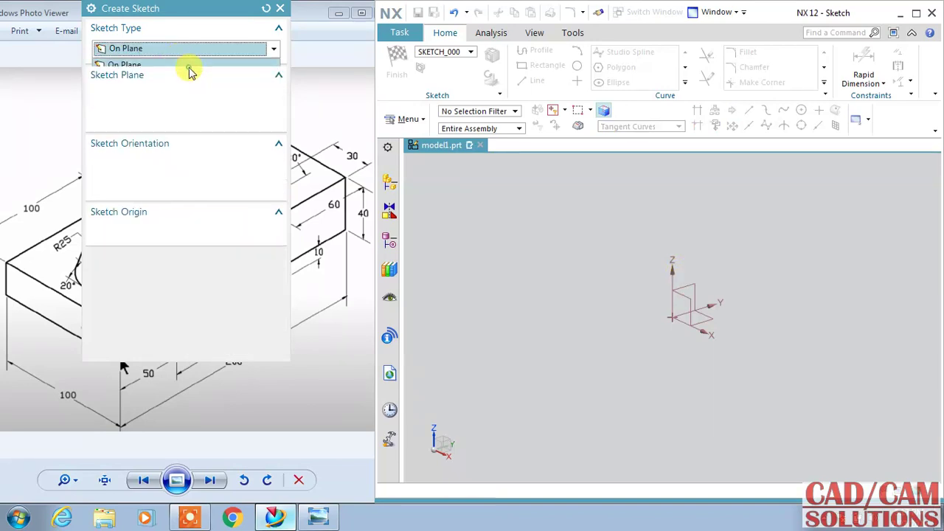
left_click(690, 279)
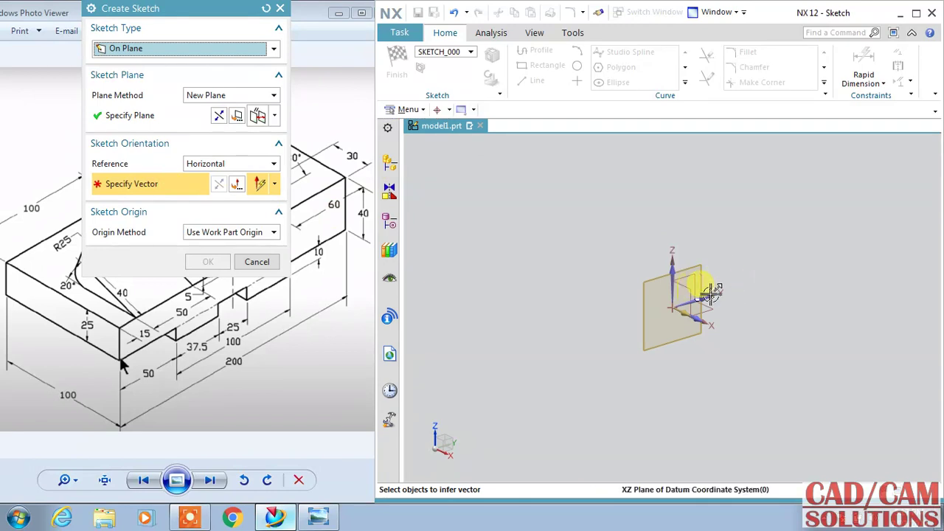
left_click(726, 278)
left_click(214, 262)
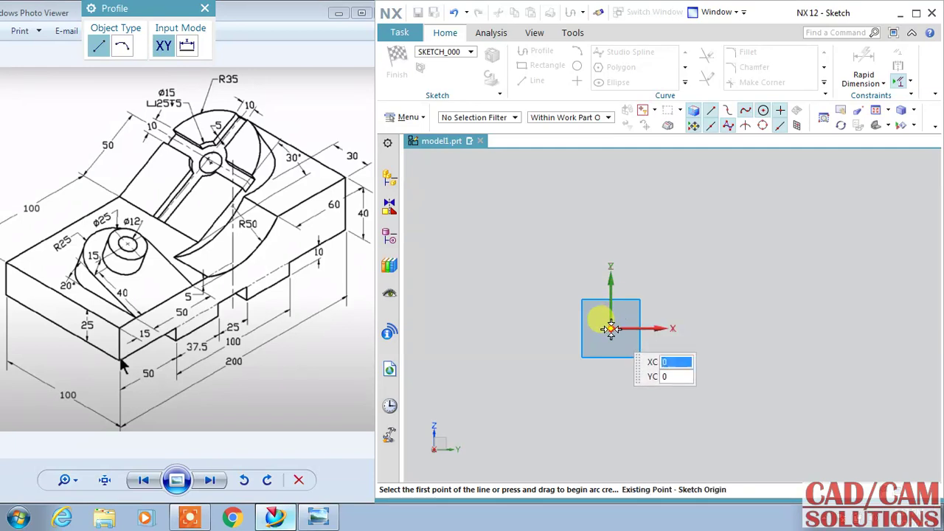
- Draw lines from the origin: a horizontal line, a step down, a 40-long bottom line and the notch
left_click(610, 327)
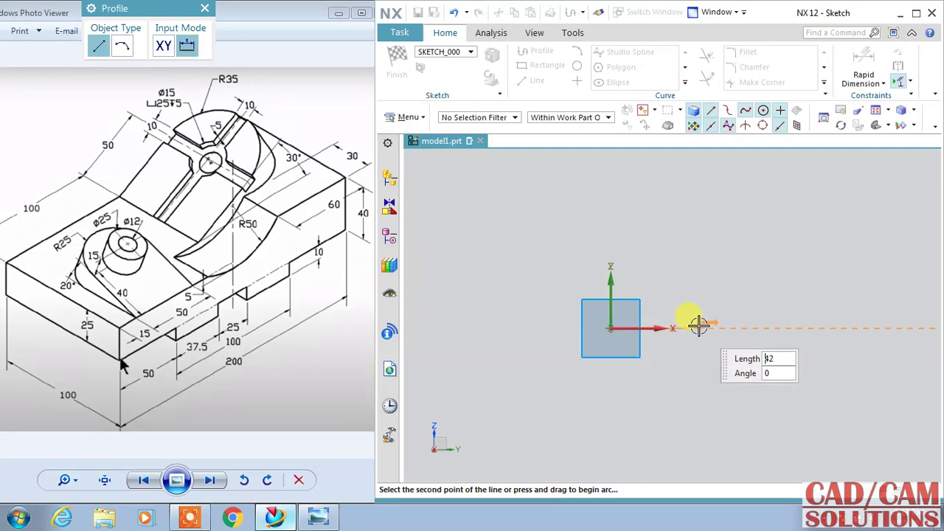
left_click(711, 328)
left_click(712, 351)
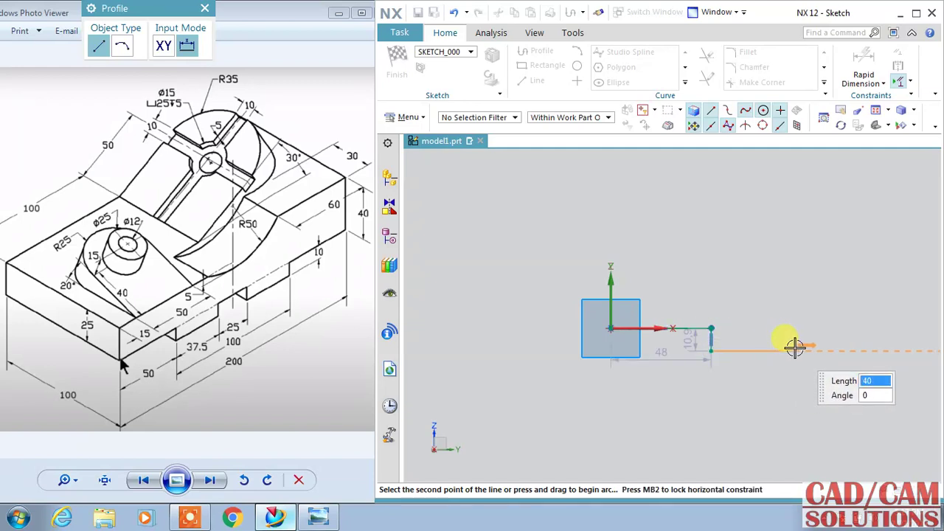
left_click(795, 351)
left_click(794, 328)
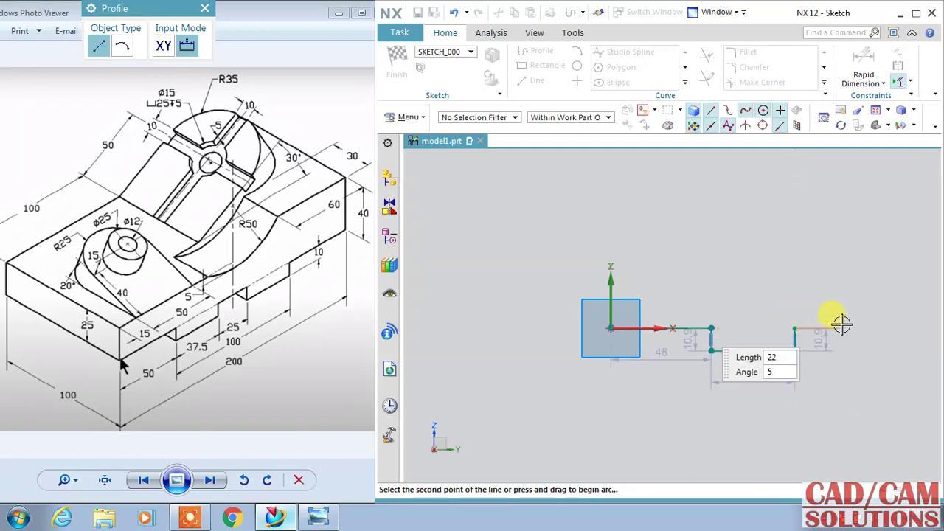
left_click(854, 327)
left_click(854, 351)
- Continue with the 46-long bottom line, 61-long top line, tall right end and 70-long top line
middle_click_drag(890, 354, 730, 362, "shift")
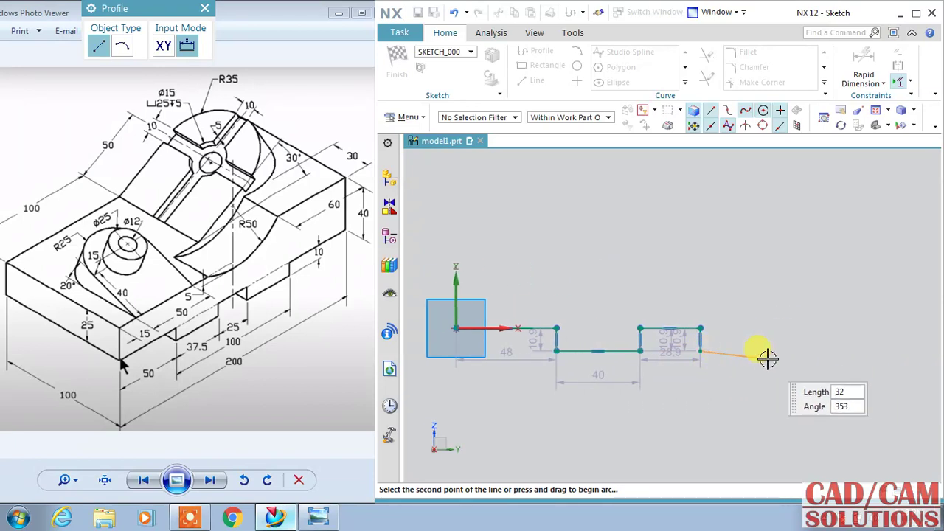
left_click(796, 350)
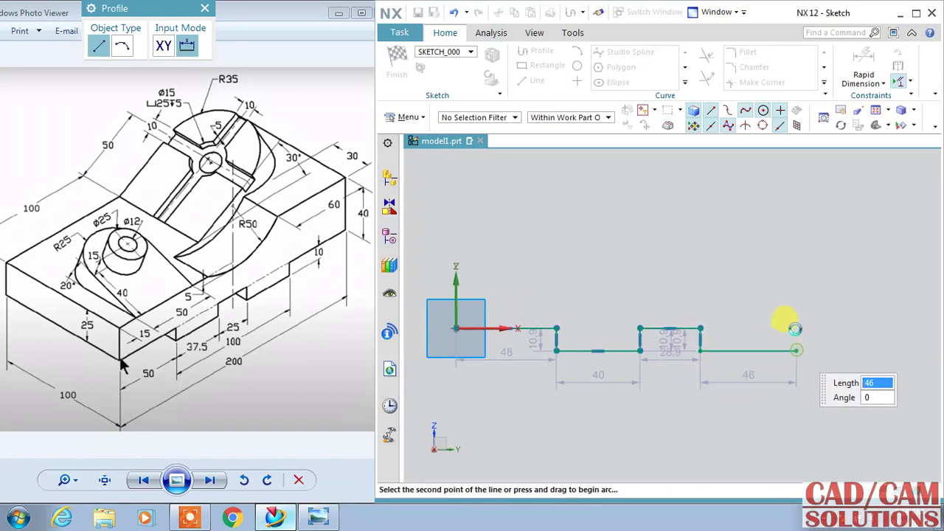
left_click(796, 328)
left_click(923, 328)
left_click(922, 212)
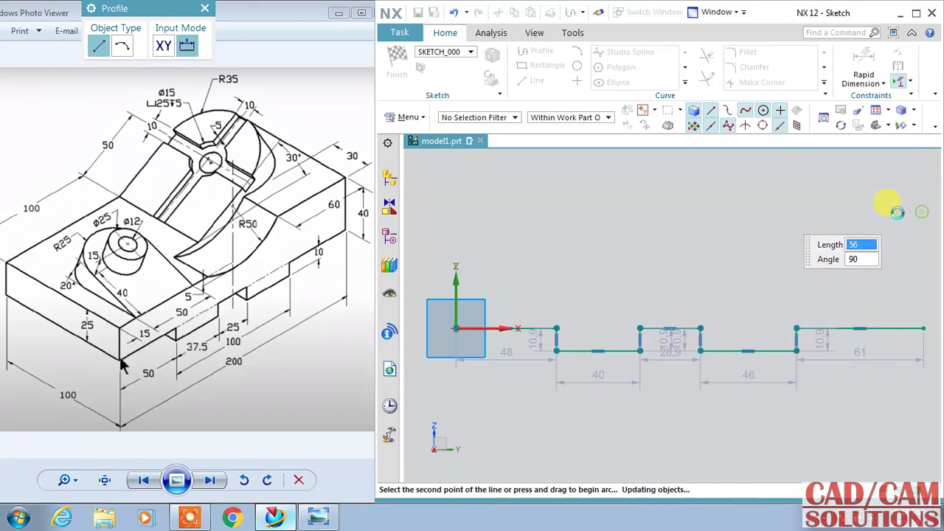
left_click(777, 212)
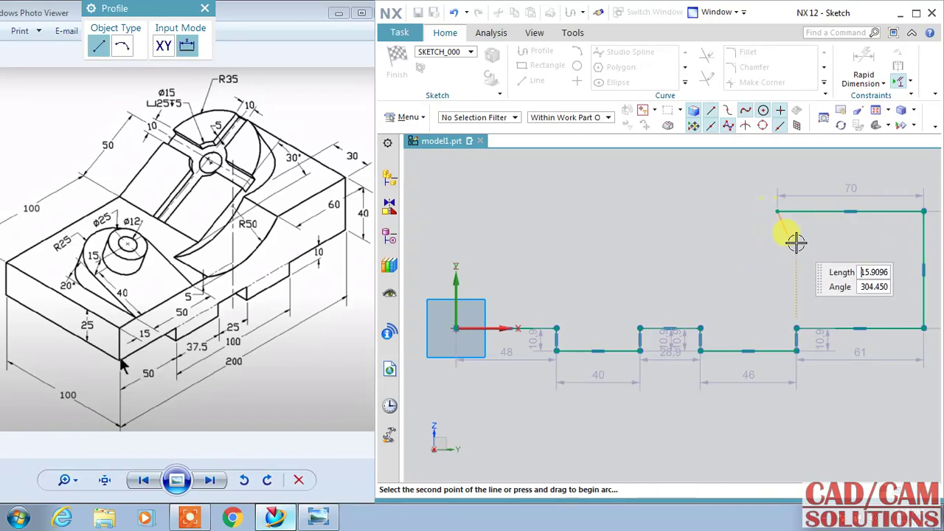
middle_click(640, 210)
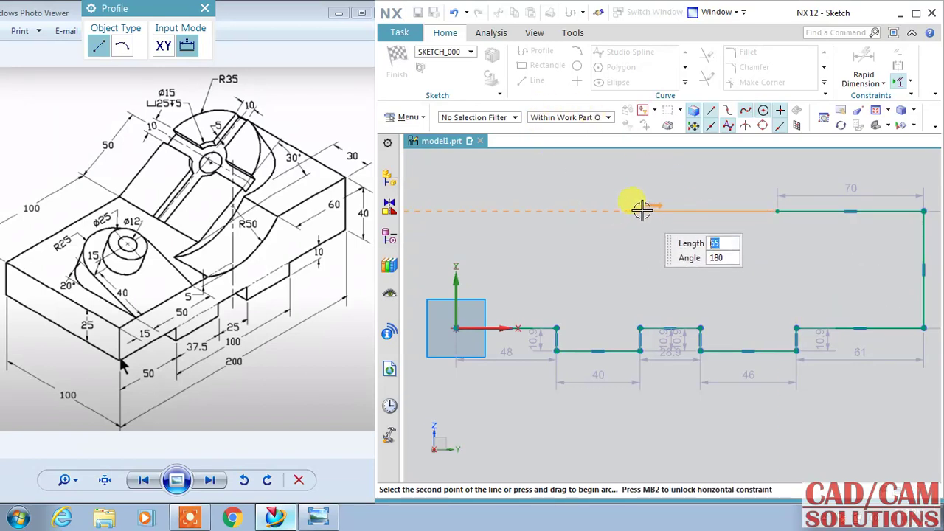
key("Escape")
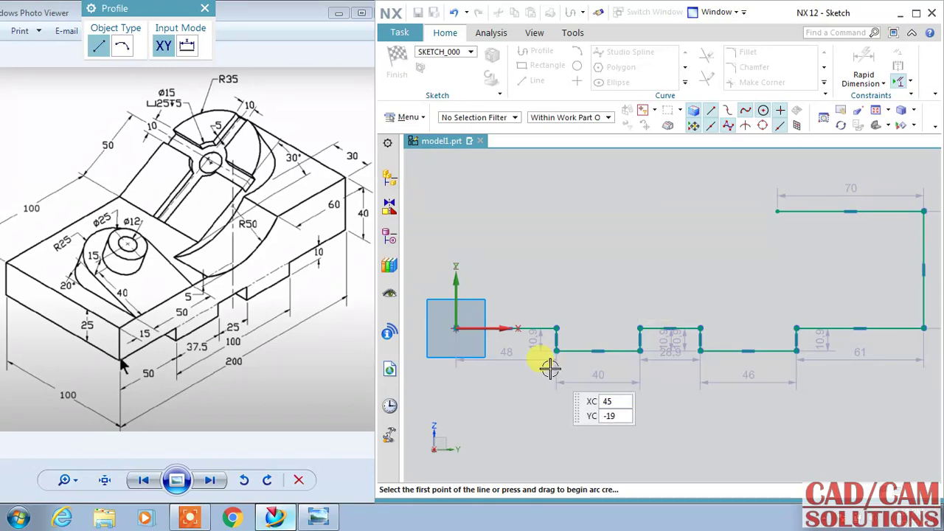
key("Escape")
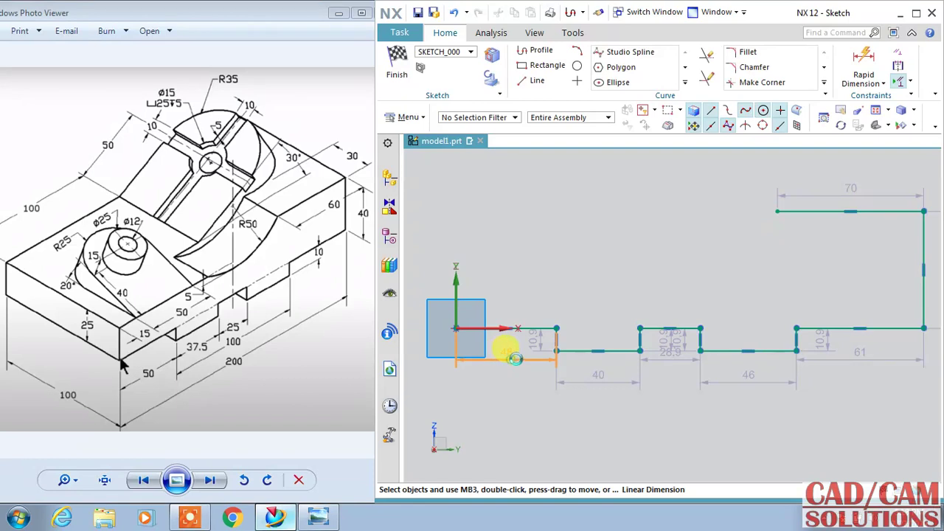
- Set the first line to 50 mm and the first step height to 10 mm
double_click(506, 351)
type("50")
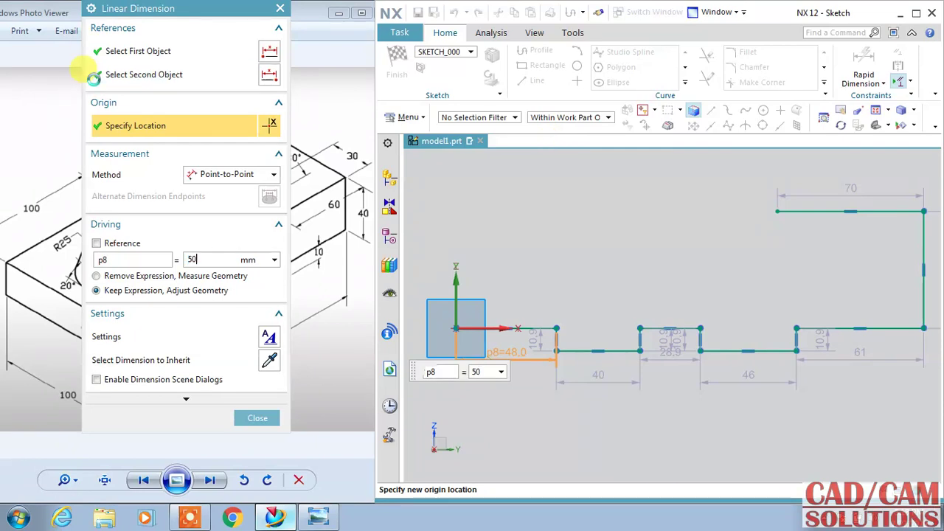
key("Return")
left_click(96, 290)
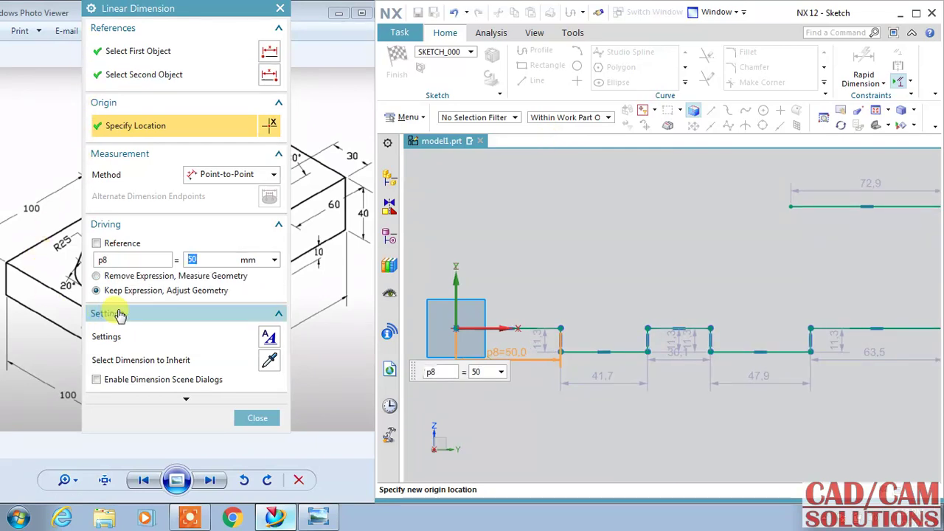
left_click(251, 419)
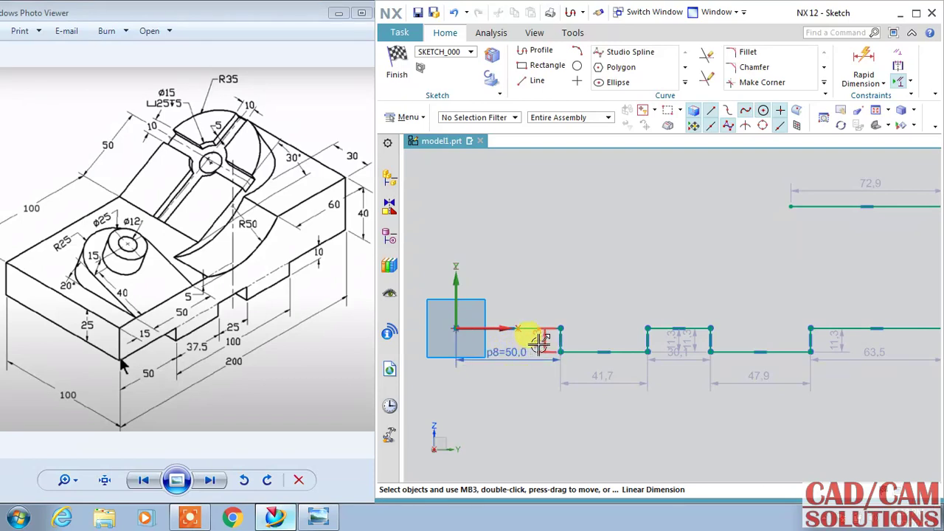
left_click(532, 337)
type("1")
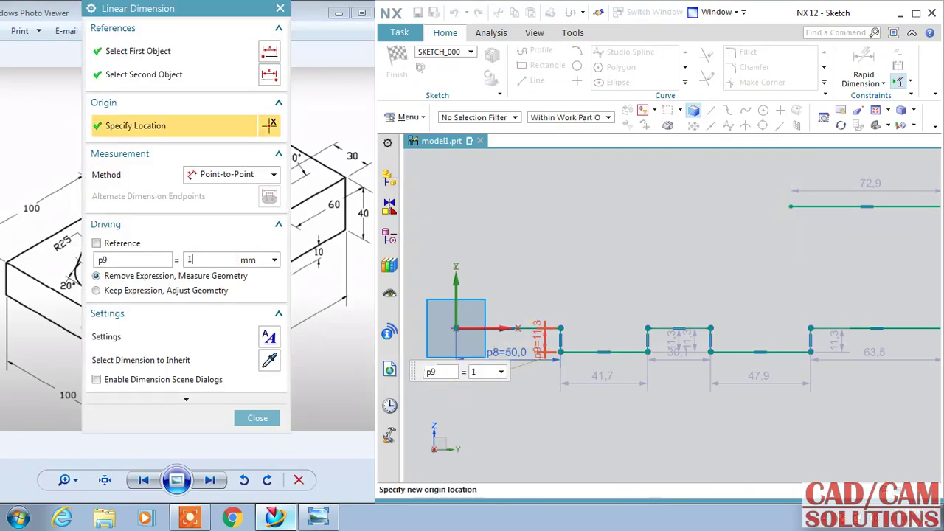
key("Return")
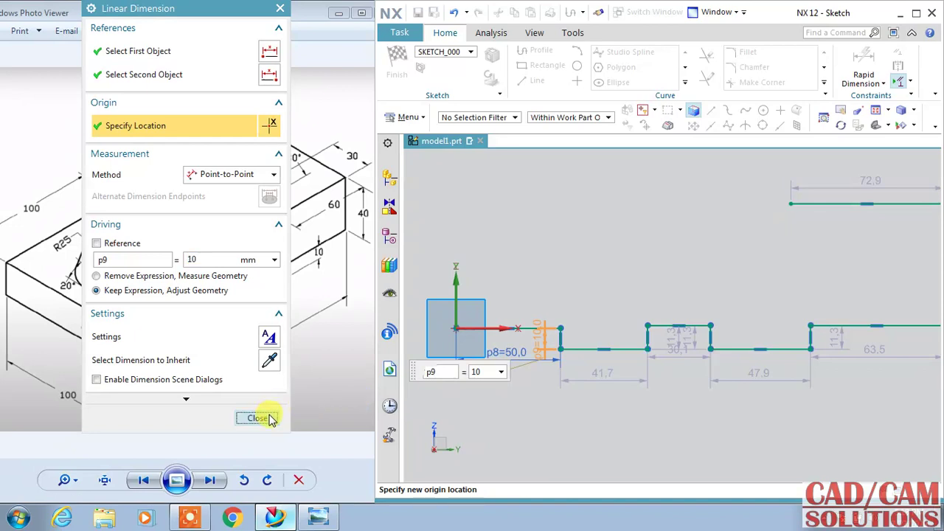
left_click(254, 419)
left_click(389, 406)
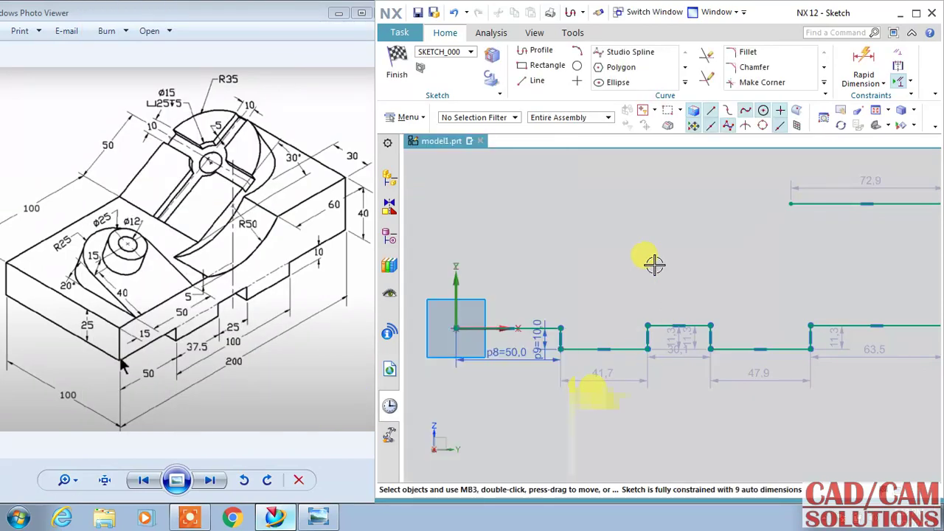
- Set the bottom line to 37.5 mm and the notch width to 25 mm
double_click(602, 372)
type("37.5")
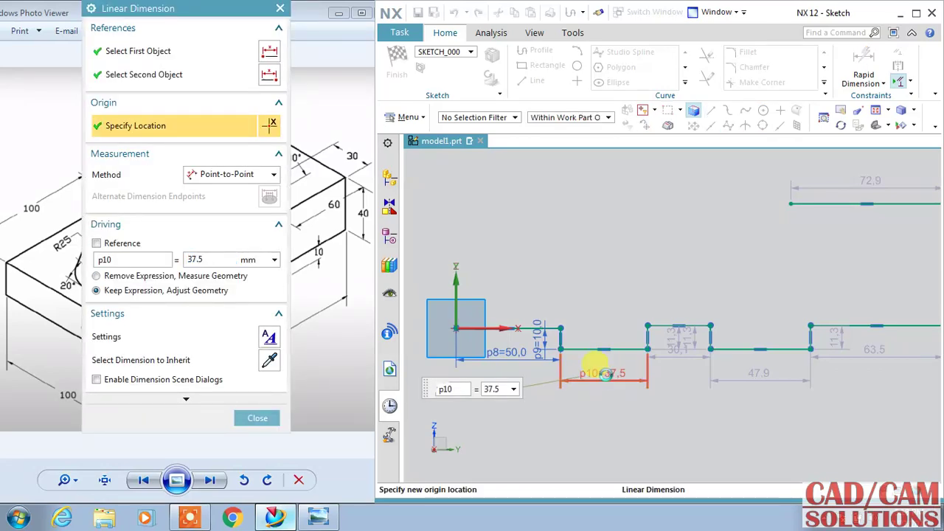
key("Return")
mouse_move(197, 17)
left_mouse_down()
mouse_move(831, 6)
mouse_move(893, 26)
left_mouse_up()
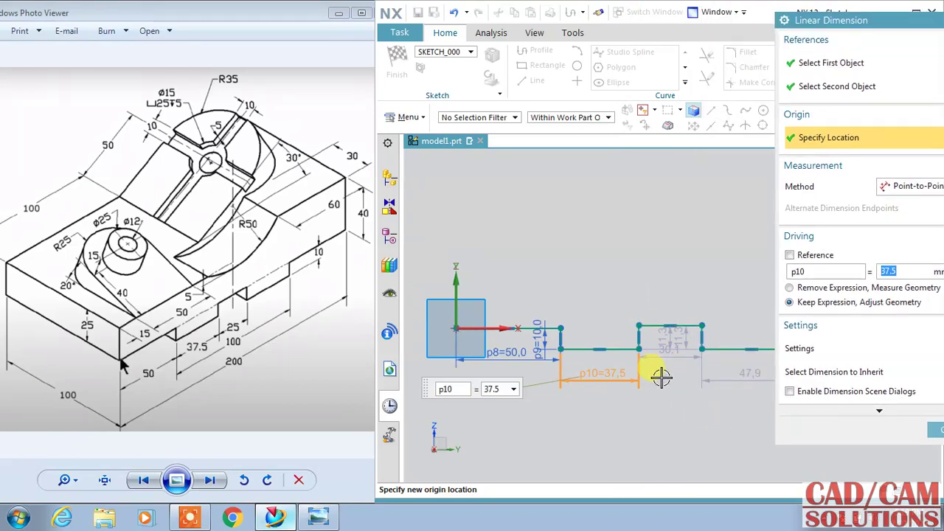
left_click(570, 395)
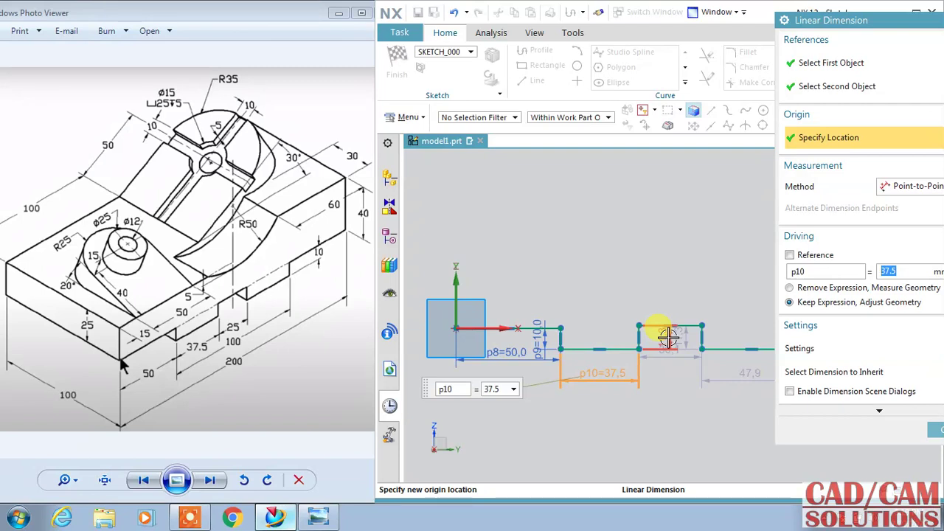
left_click(655, 359)
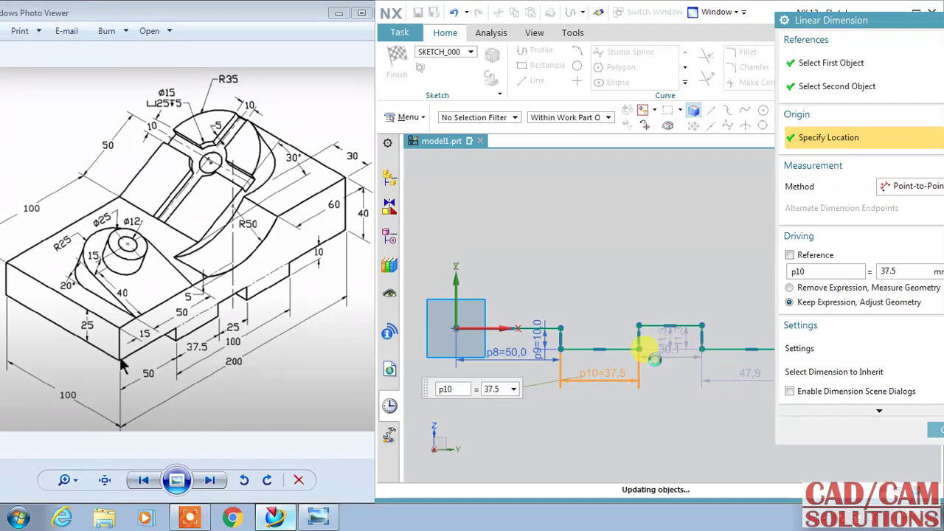
type("25")
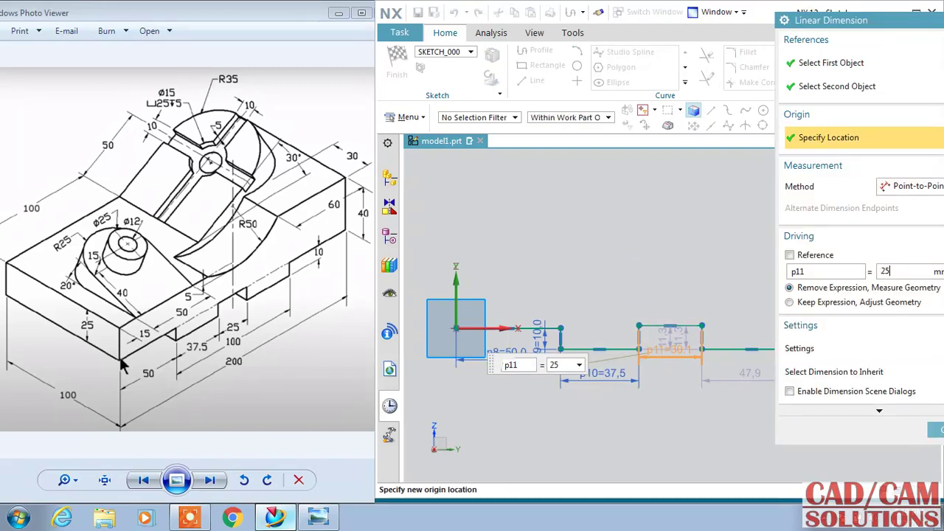
middle_click_drag(626, 290, 491, 312, "shift")
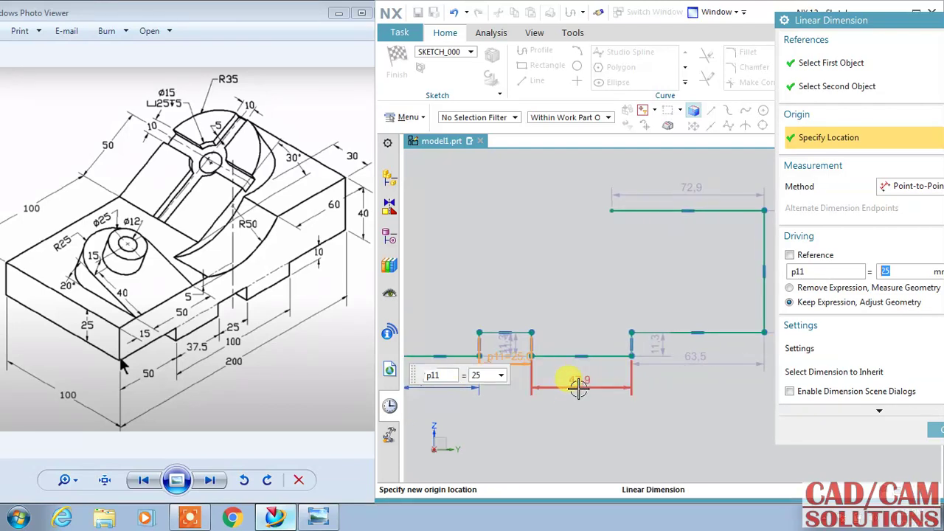
scroll(580, 386, "down", 1)
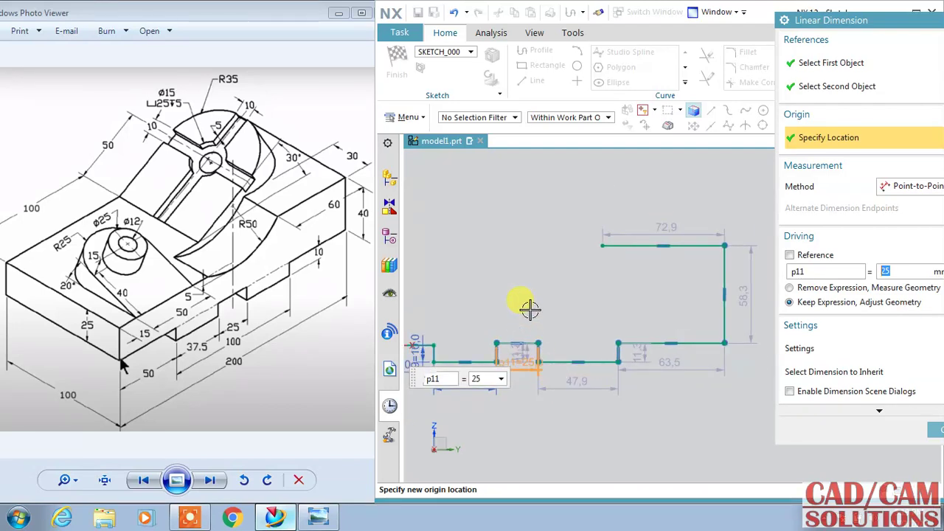
middle_click_drag(557, 316, 569, 280, "shift")
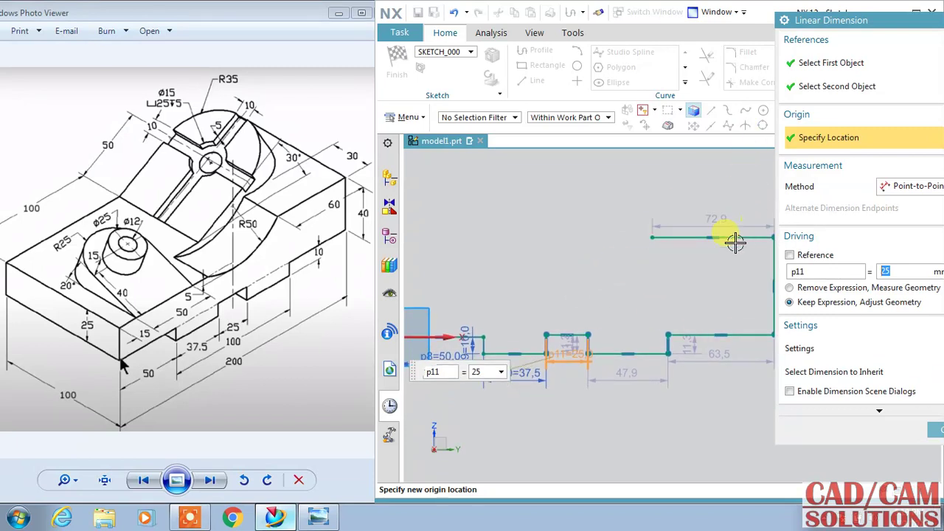
left_click(934, 432)
left_click(864, 65)
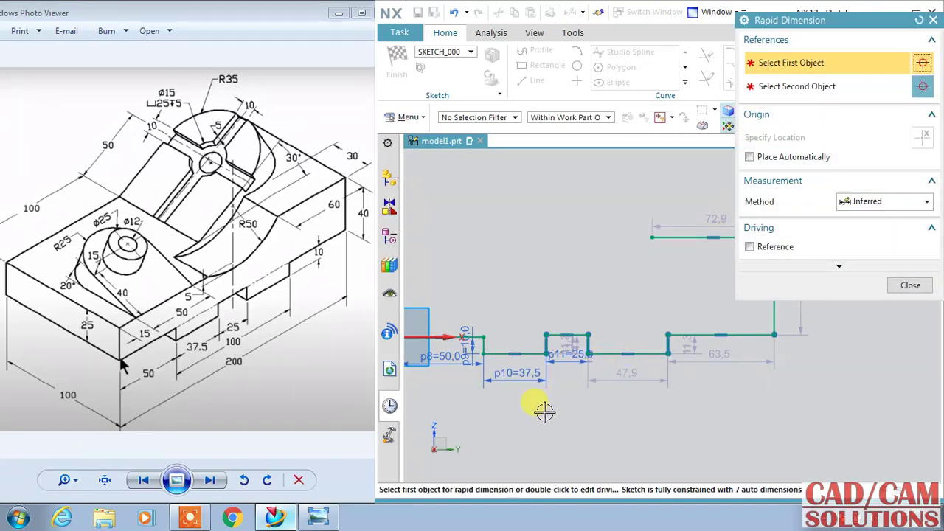
- Dimension the line start to the right step corner as p12 = 100
left_click(483, 348)
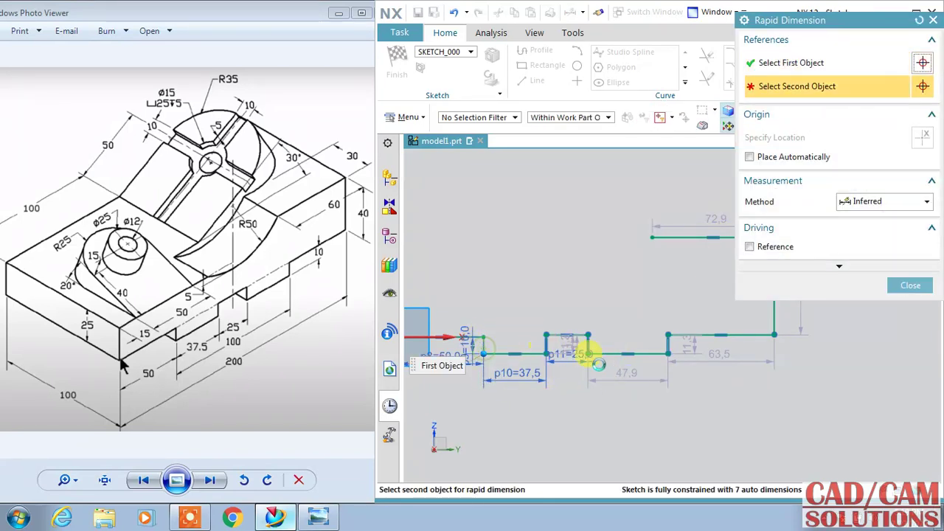
left_click(667, 343)
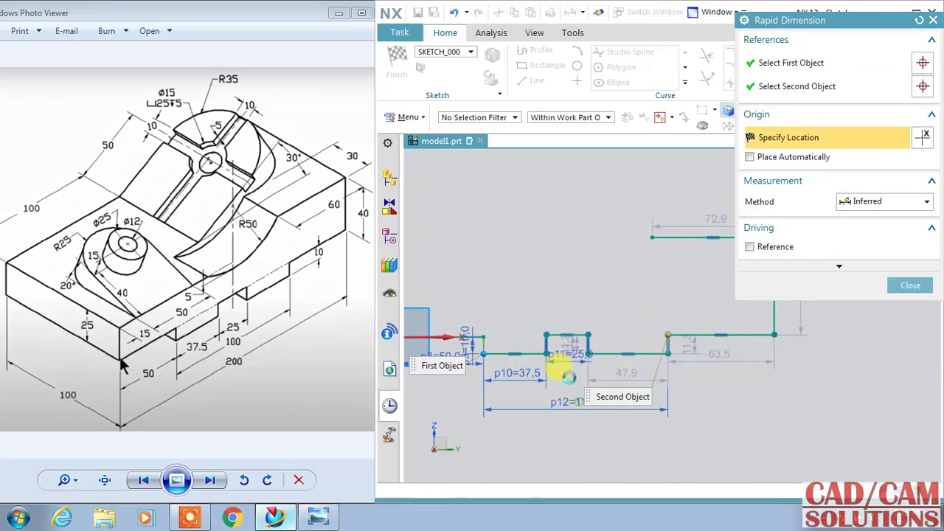
left_click(590, 318)
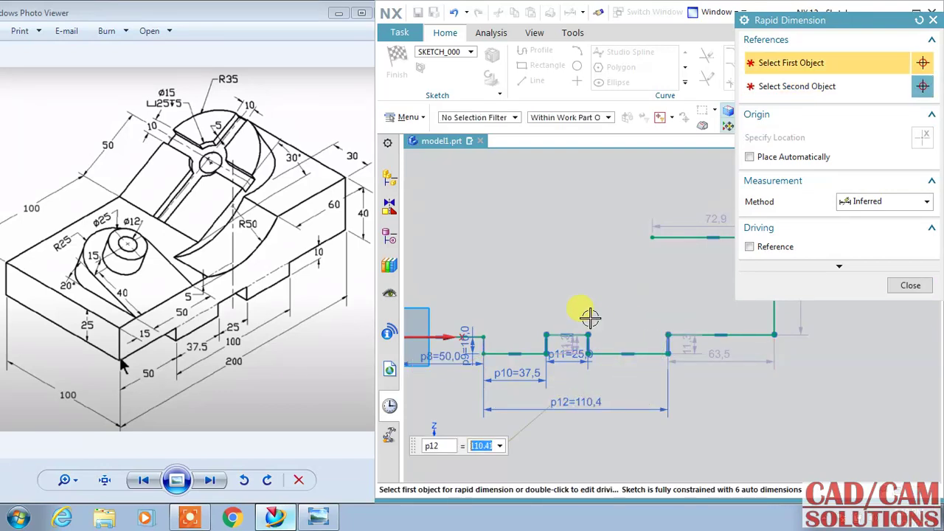
key("Return")
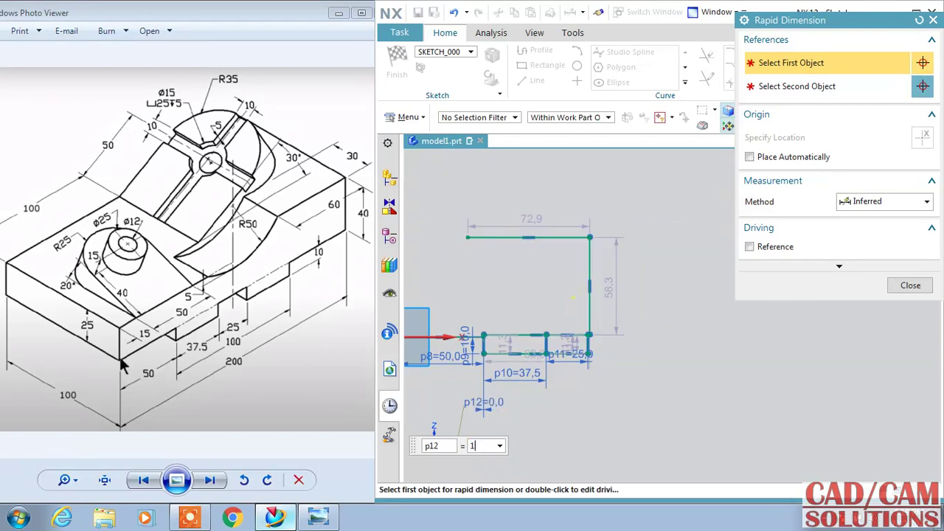
type("00")
key("Return")
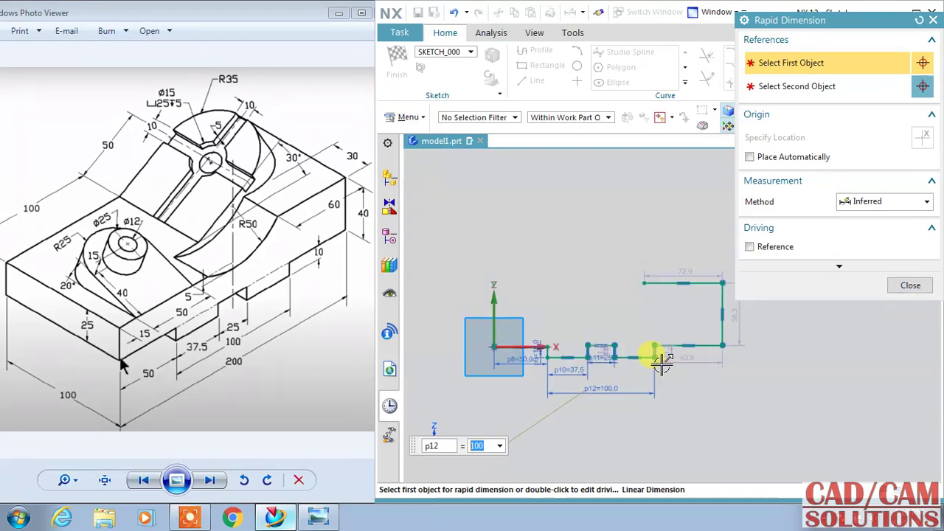
- Add the overall length p13 = 200 from the vertical axis to the right line
scroll(660, 354, "down", 2)
left_click(489, 303)
left_click(723, 316)
left_click(619, 418)
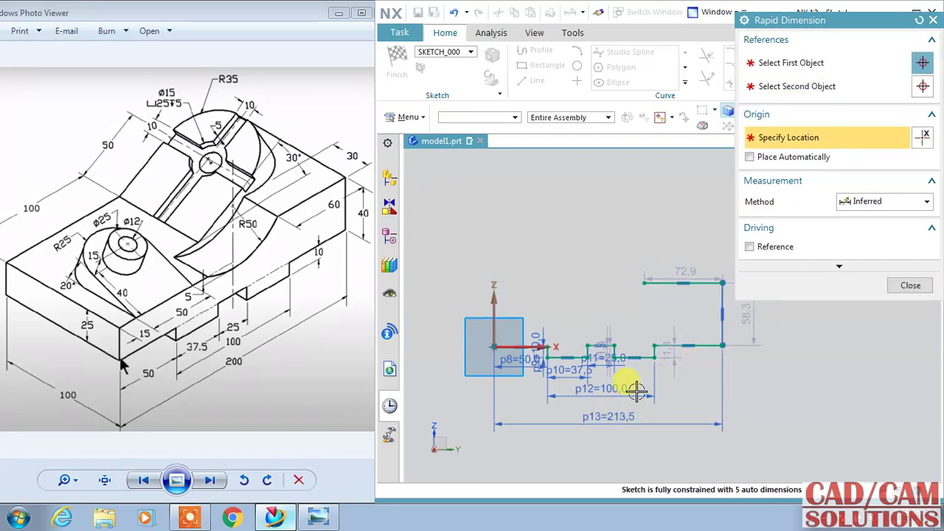
type("200")
key("Return")
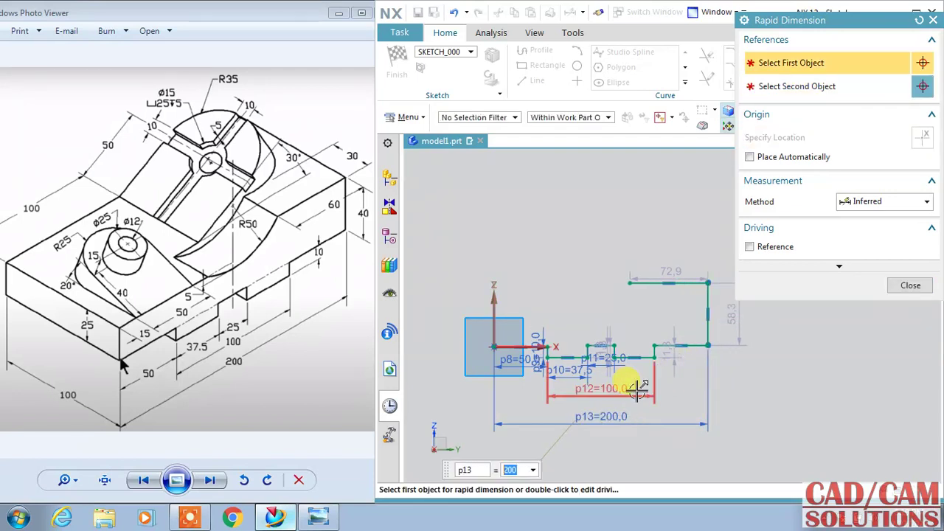
left_click(902, 291)
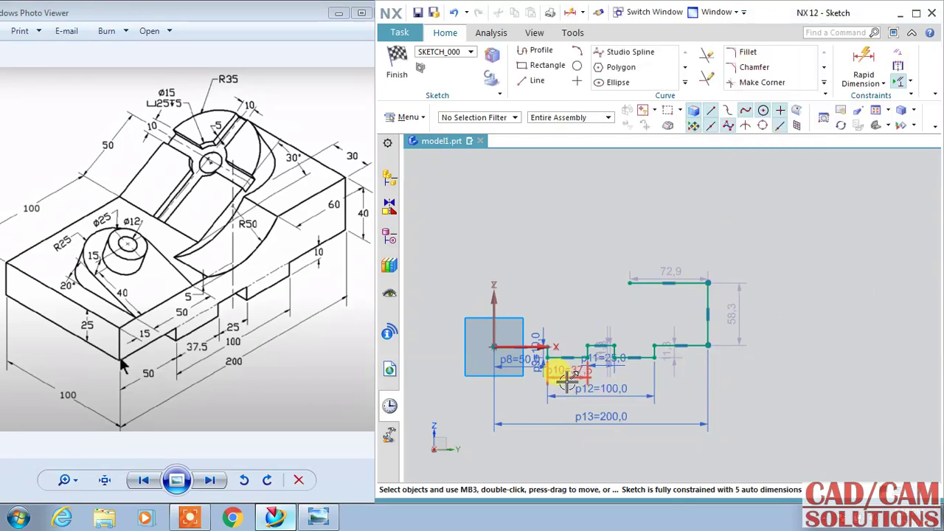
scroll(565, 368, "up", 2)
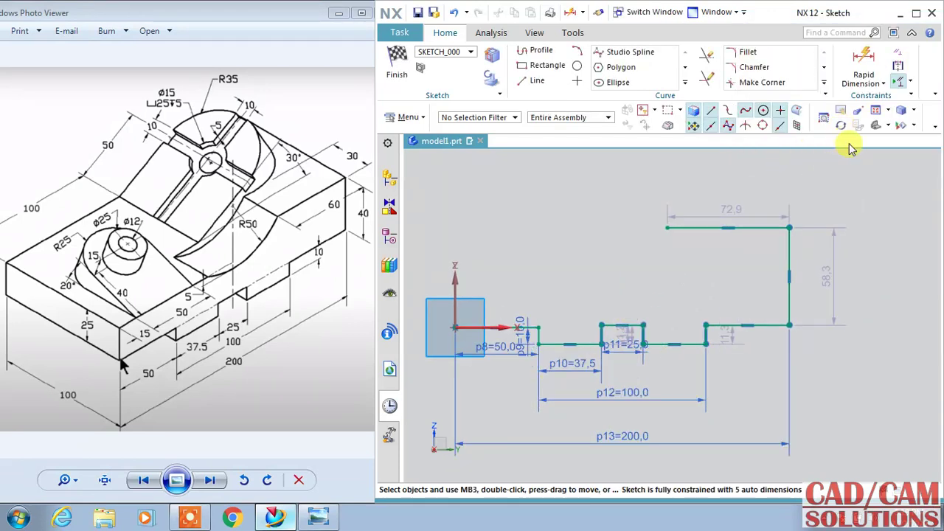
left_click(899, 60)
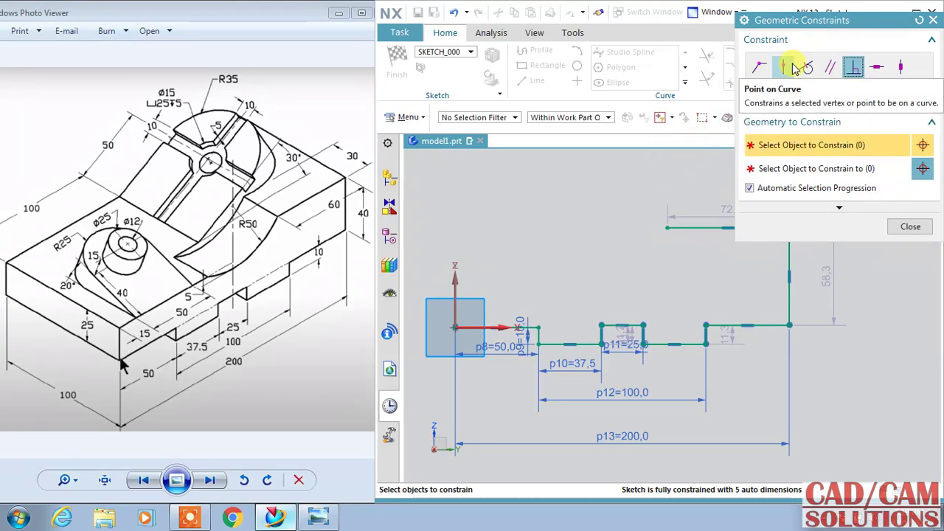
left_click(763, 65)
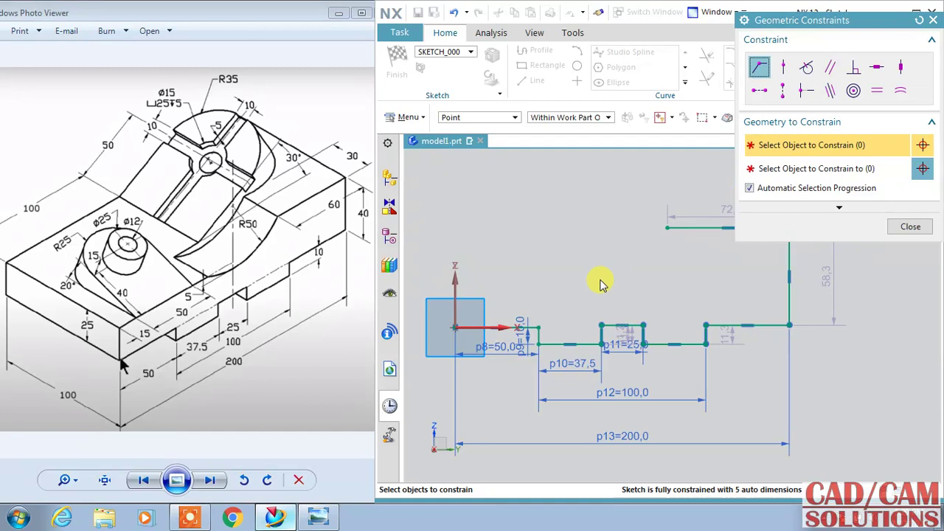
left_click(495, 325)
left_click(622, 323)
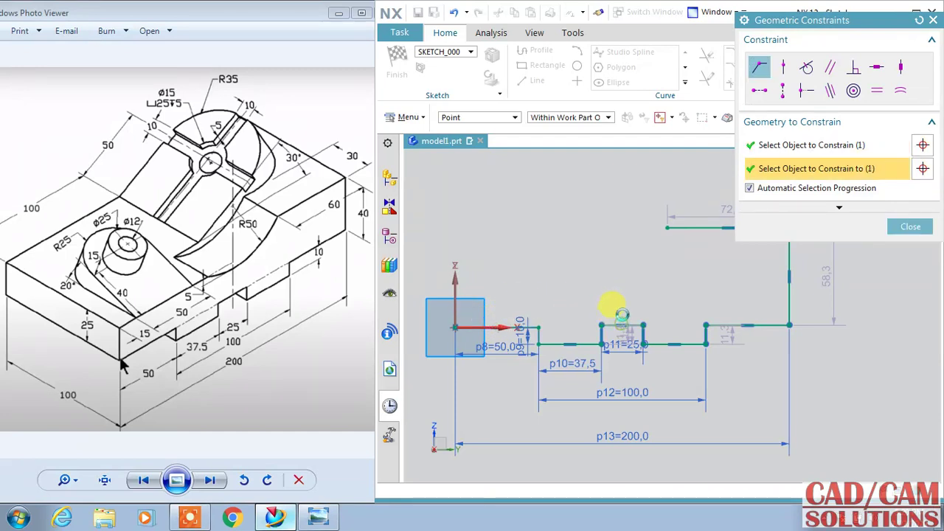
left_click(659, 289)
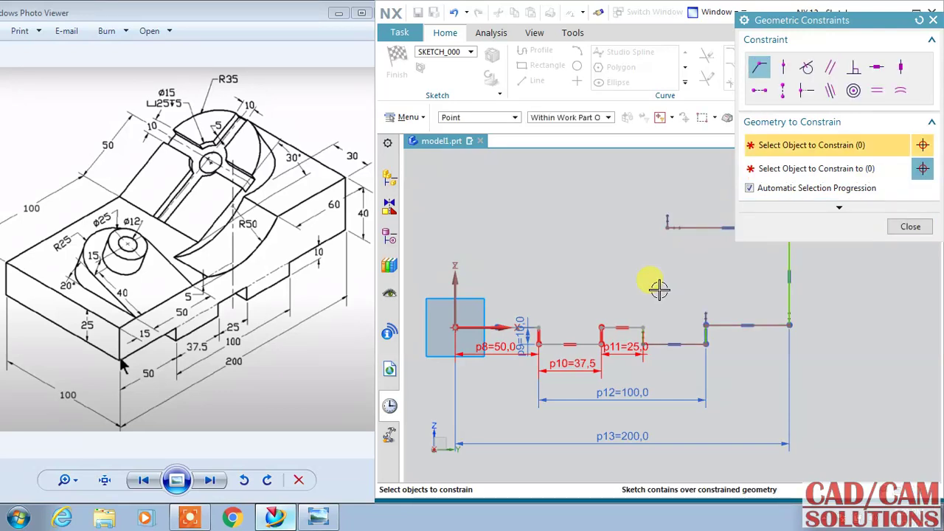
left_click(454, 13)
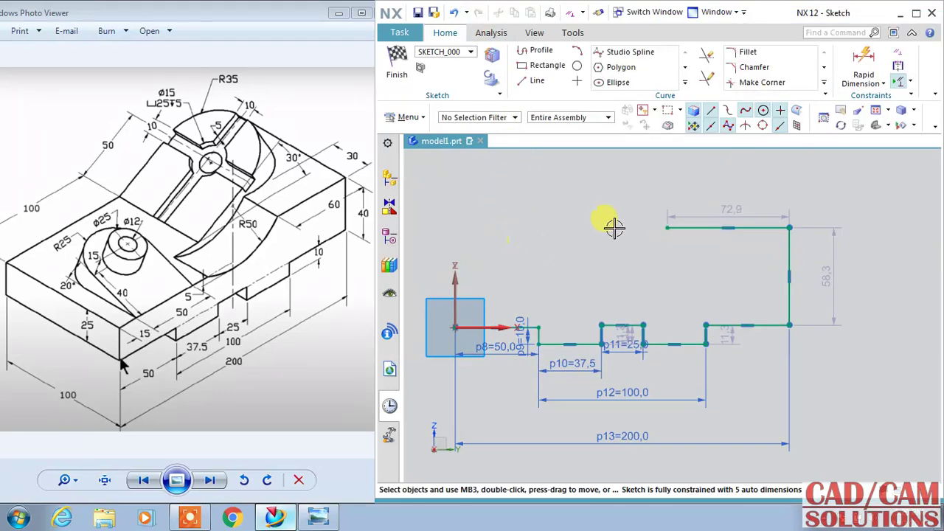
left_click(898, 65)
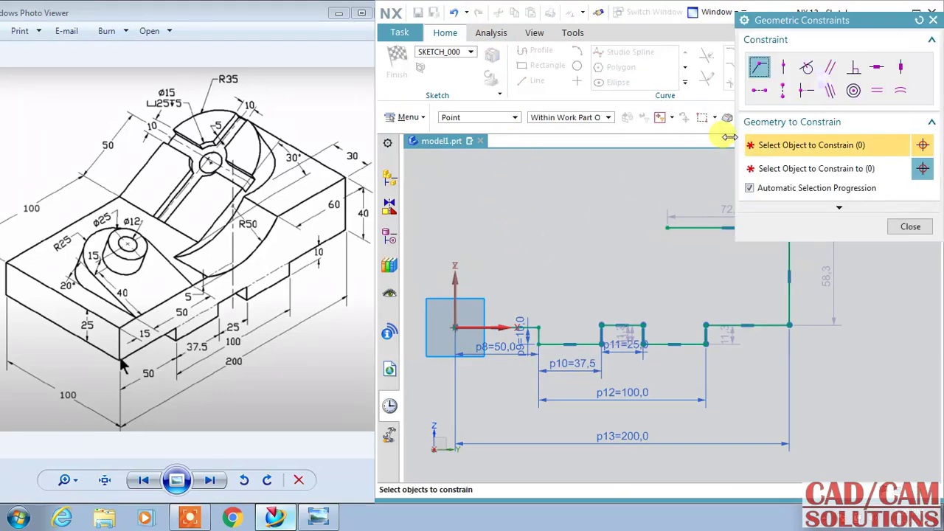
scroll(516, 321, "up", 2)
scroll(520, 333, "up", 2)
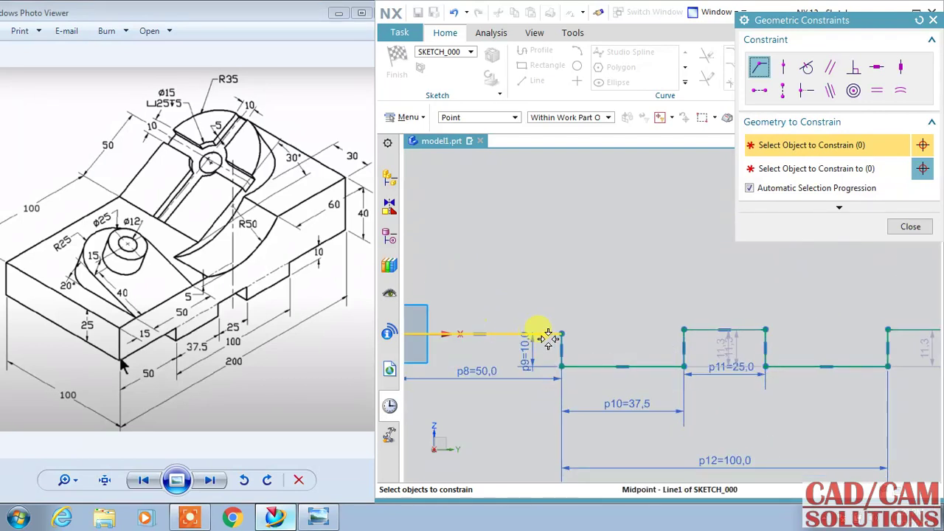
scroll(548, 328, "down", 2)
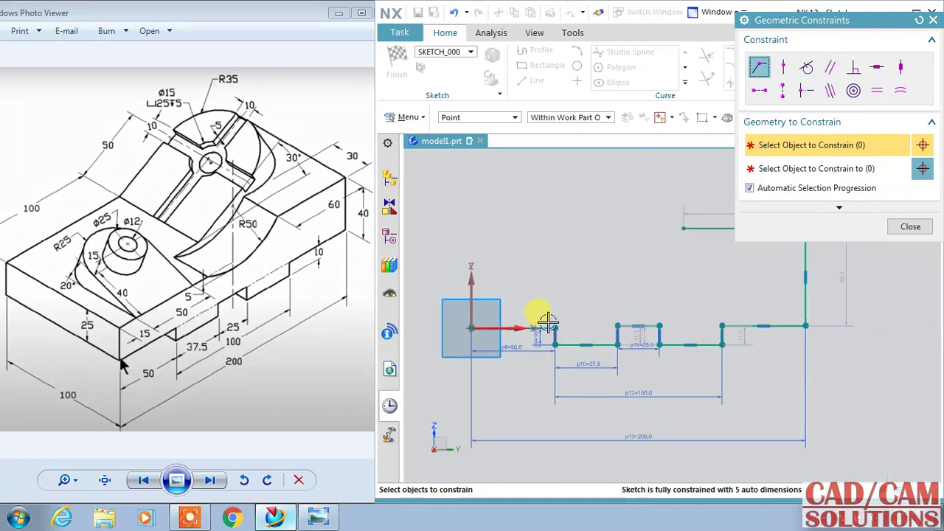
left_click(496, 329)
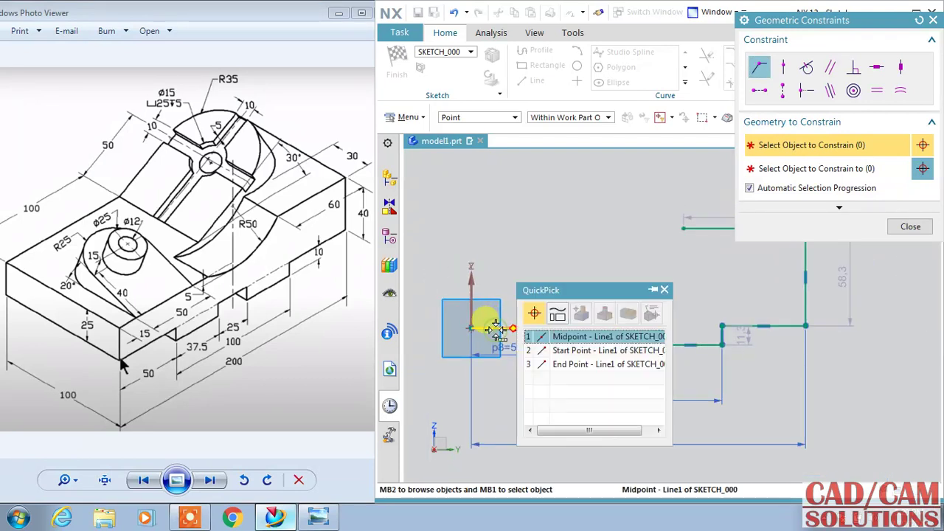
left_click(664, 289)
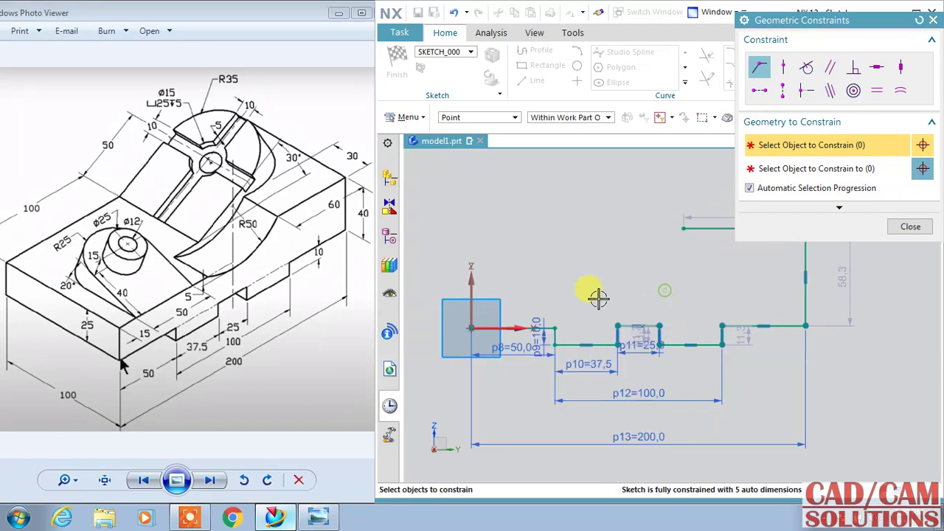
left_click(910, 227)
- Make the three top lines of the profile collinear
scroll(537, 329, "up", 3)
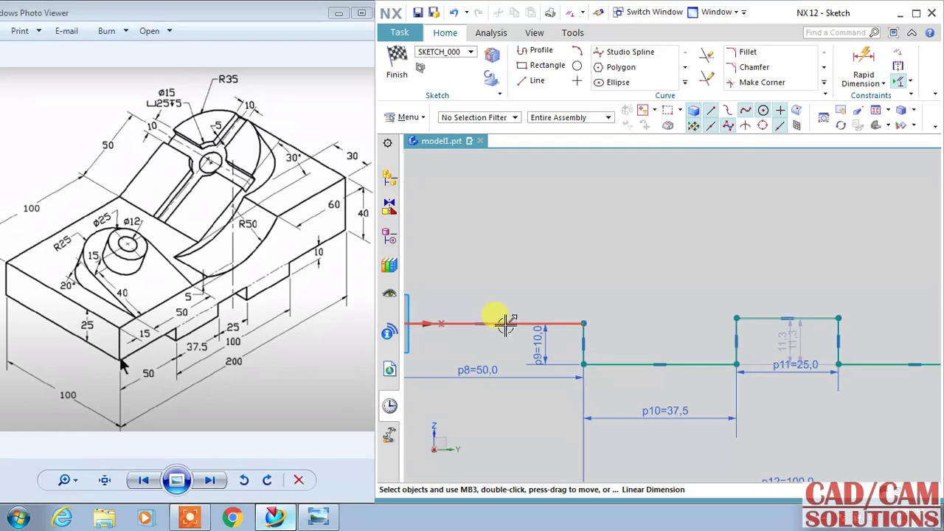
scroll(609, 278, "down", 2)
scroll(620, 284, "down", 2)
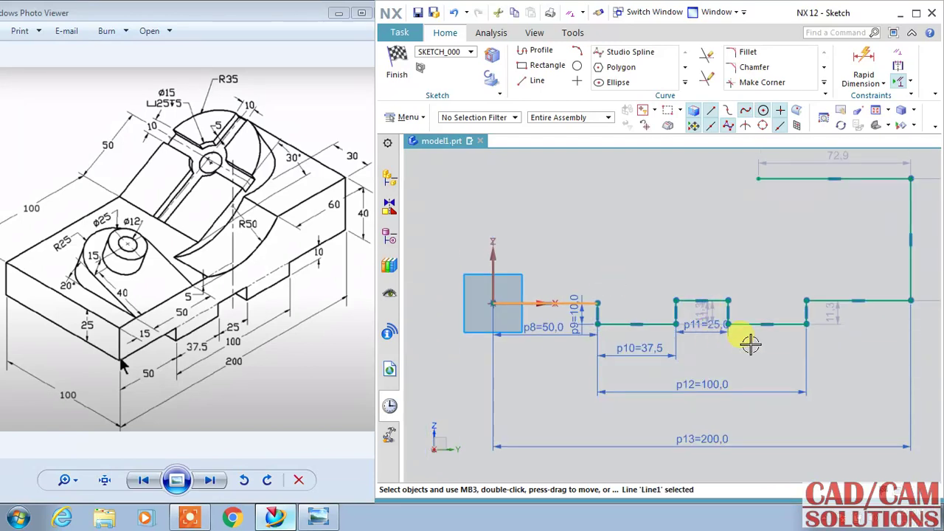
scroll(760, 337, "up", 1)
scroll(848, 291, "up", 1)
left_click(848, 291)
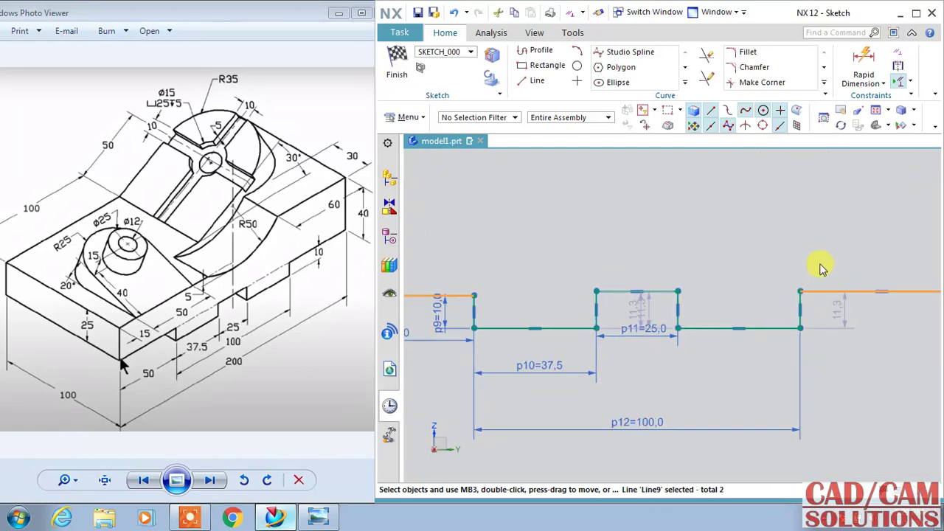
left_click(656, 290)
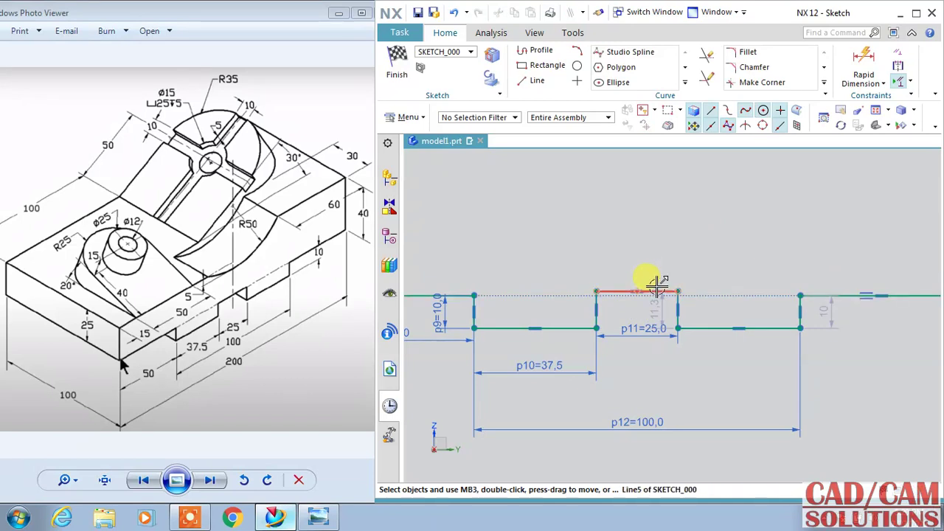
left_click(837, 293)
left_click(839, 249)
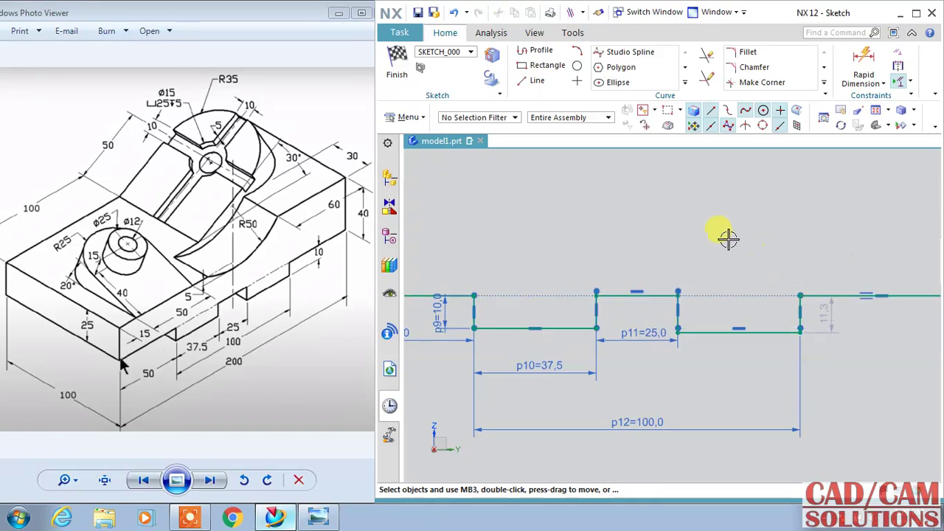
- Make the two lower horizontal segments equal in length
scroll(723, 237, "up", 2)
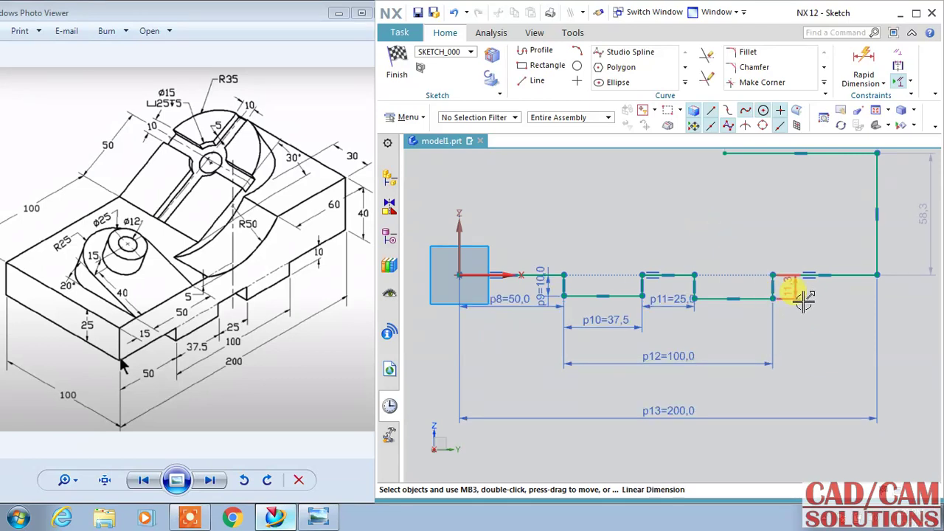
left_click(628, 295)
left_click(713, 298)
left_click(832, 311)
scroll(679, 316, "down", 2)
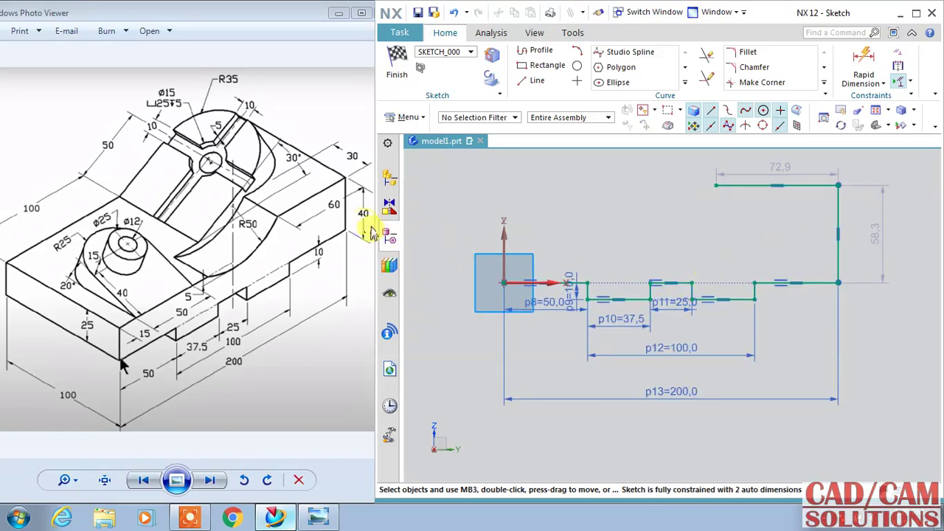
- Change the 58.3 height to p14 = 40 and the top line length to p15 = 60
double_click(878, 229)
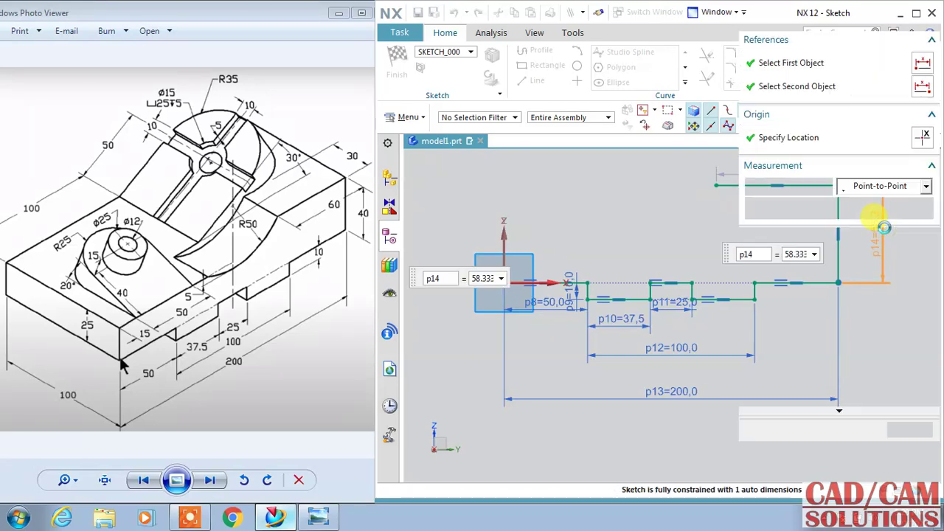
type("40")
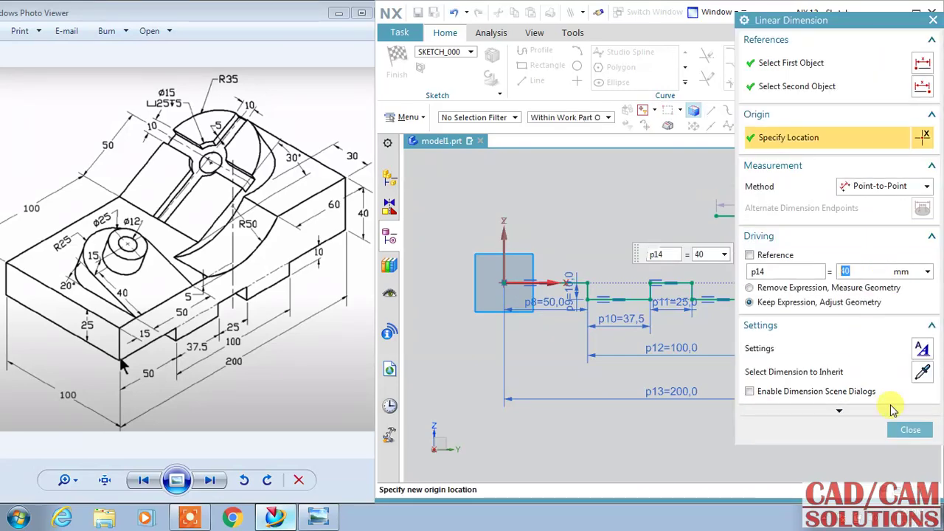
left_click(906, 429)
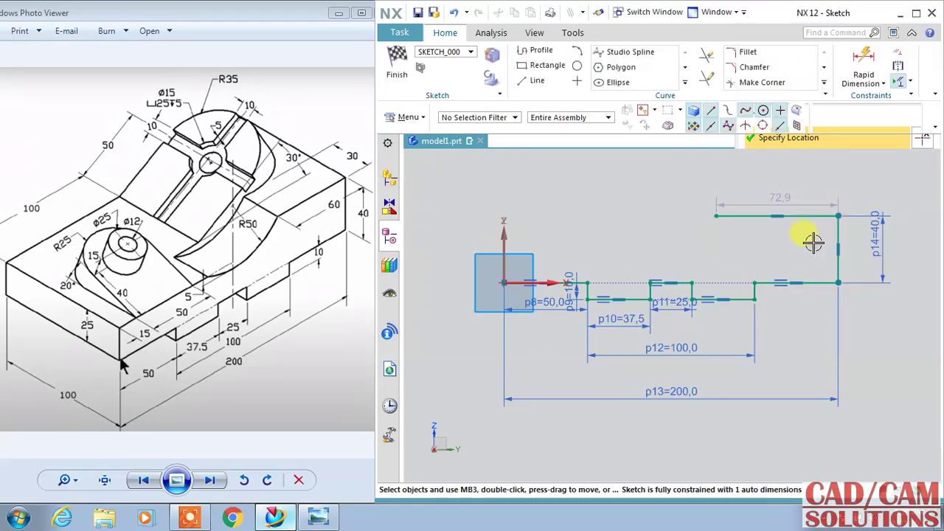
double_click(779, 205)
type("60")
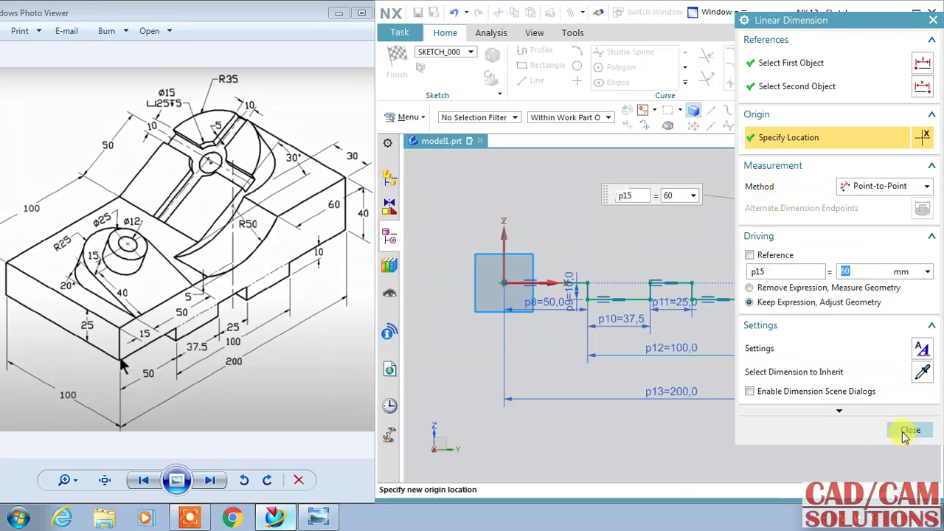
left_click(906, 429)
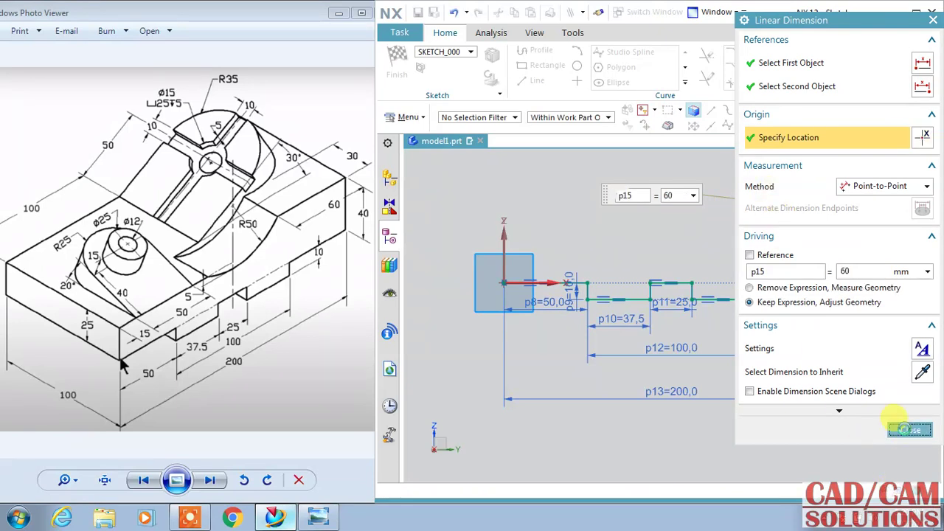
- Draw a vertical line up from the origin, a horizontal top line, and an arc ending on the 60-long line
left_click(538, 51)
left_click(504, 282)
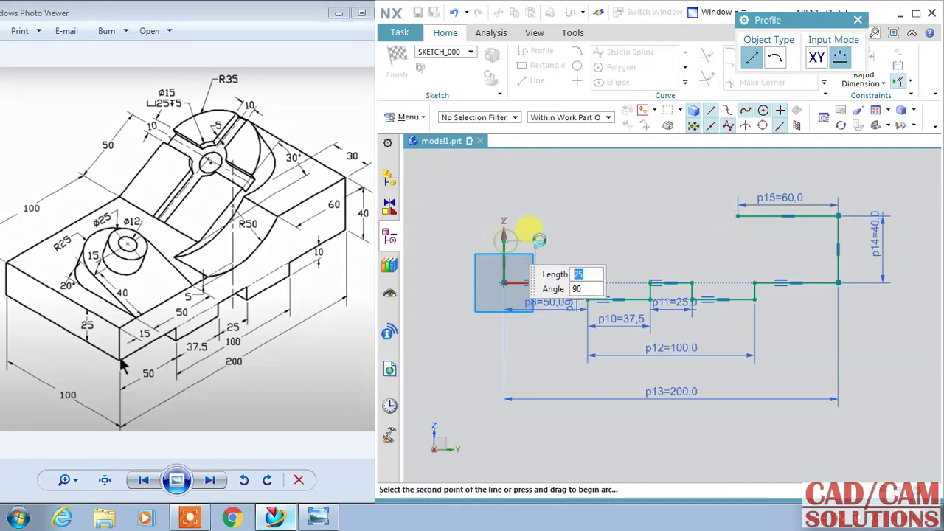
left_click(535, 240)
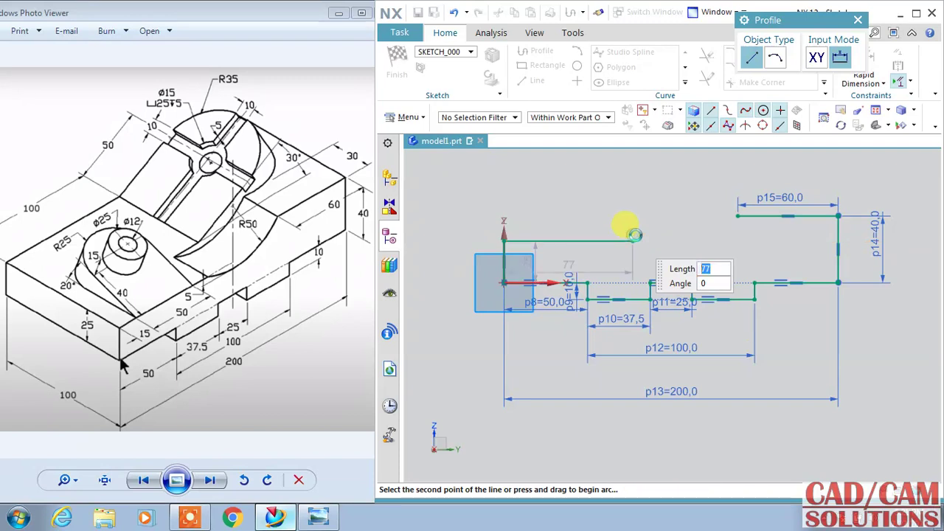
left_click(634, 236)
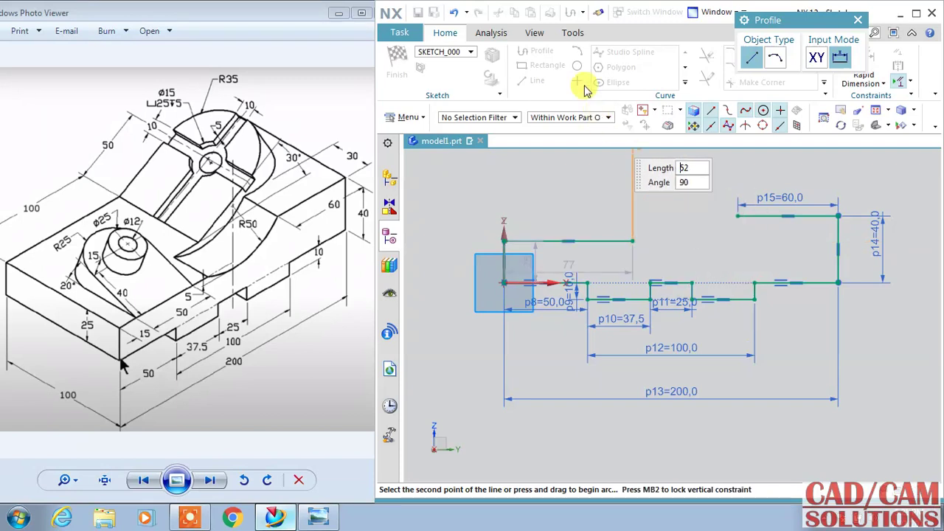
left_click(773, 66)
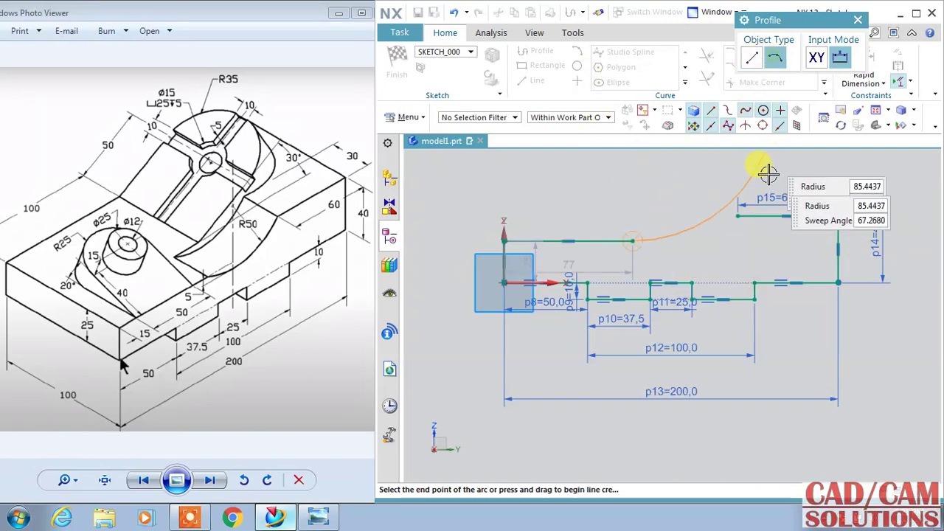
left_click(739, 214)
key("Escape")
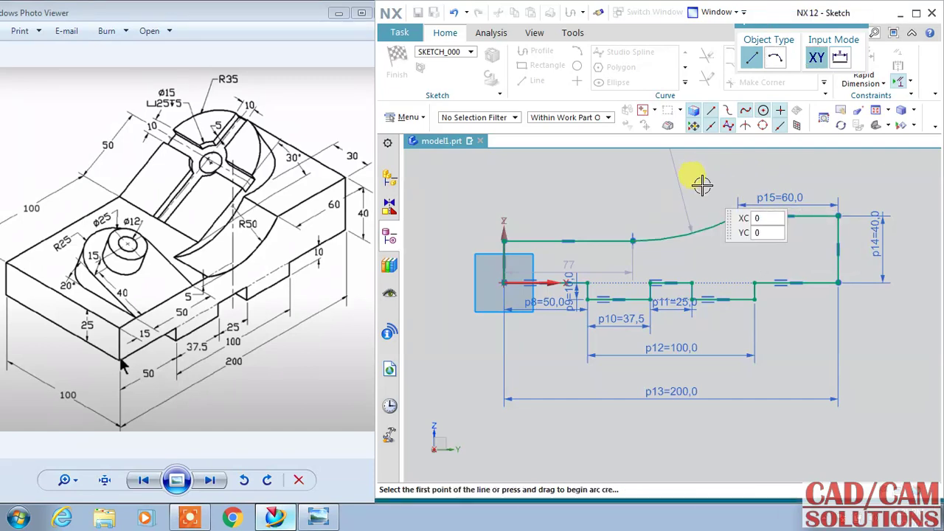
key("Escape")
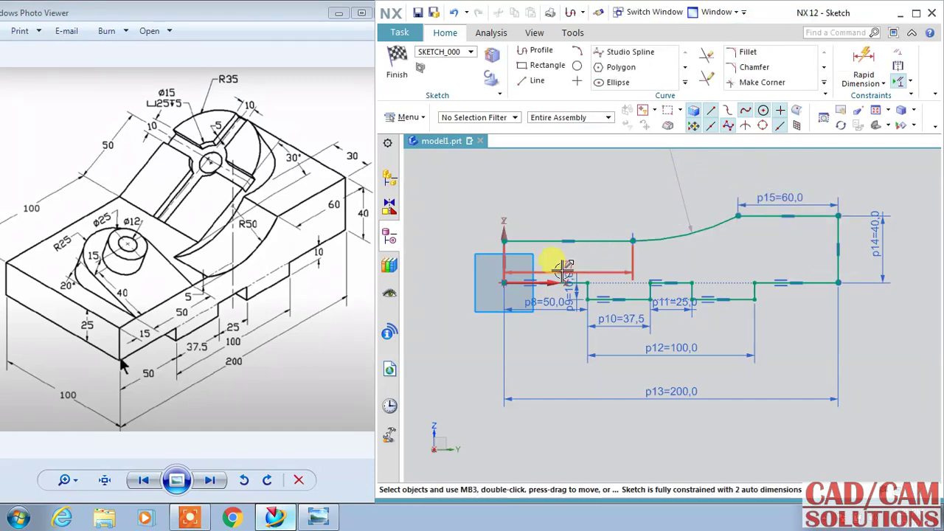
left_click(863, 62)
- Dimension the left vertical edge as p16 = 25
left_click(504, 251)
left_click(504, 282)
left_click(456, 255)
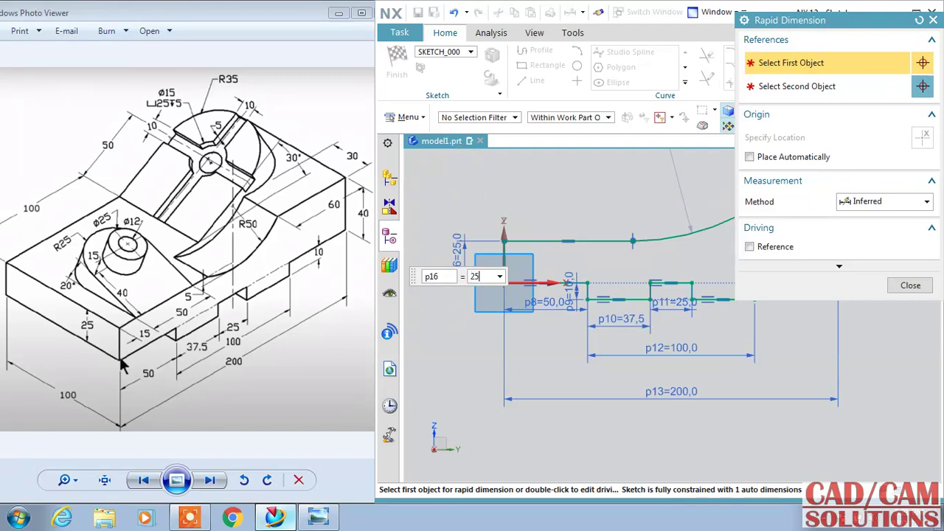
left_click(911, 286)
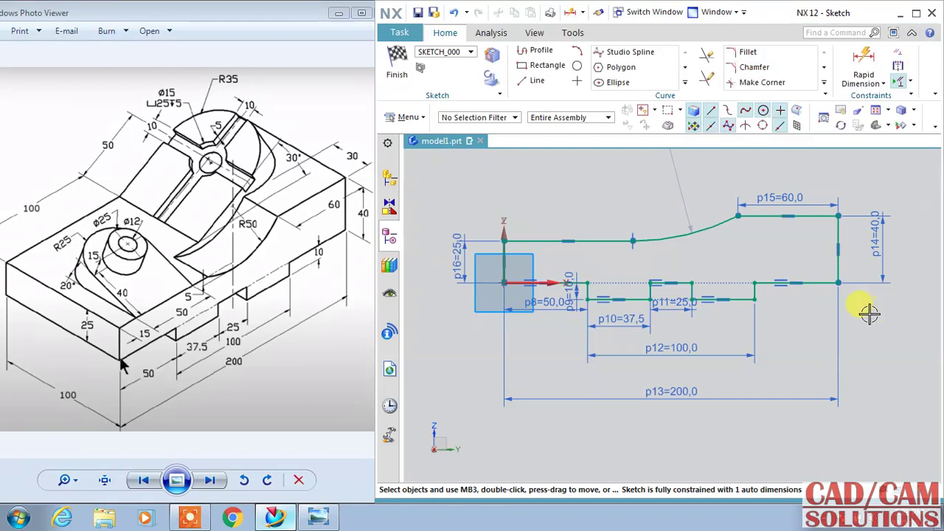
- Set the arc radius to 50 and finish the sketch
double_click(679, 185)
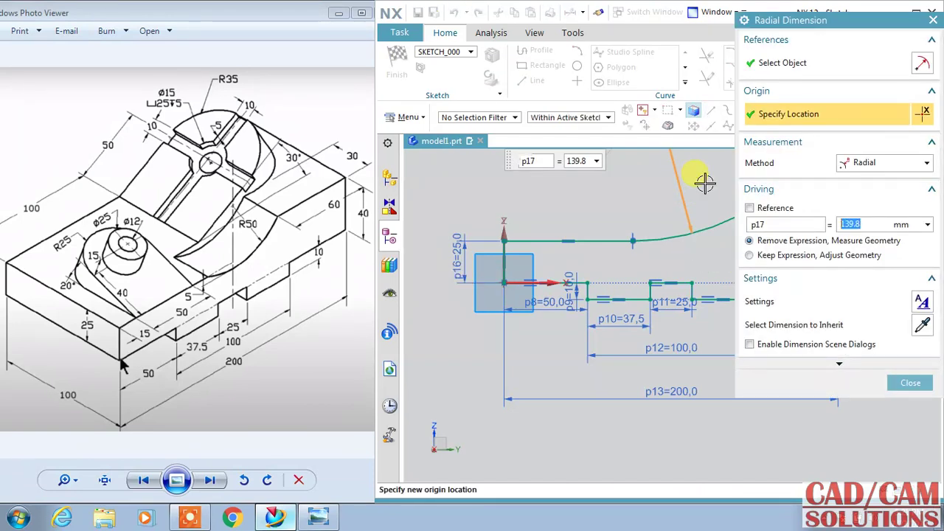
scroll(679, 199, "up", 2)
scroll(664, 213, "down", 3)
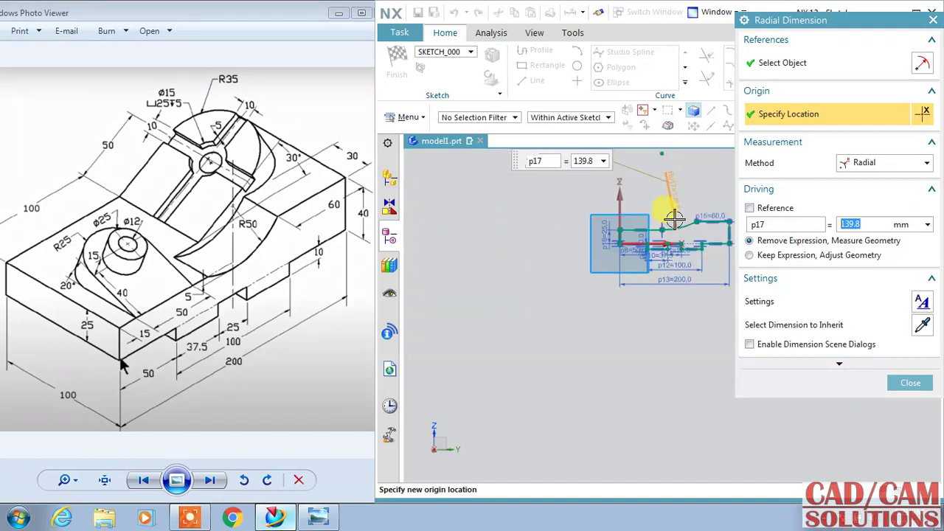
scroll(667, 200, "up", 4)
scroll(686, 184, "down", 3)
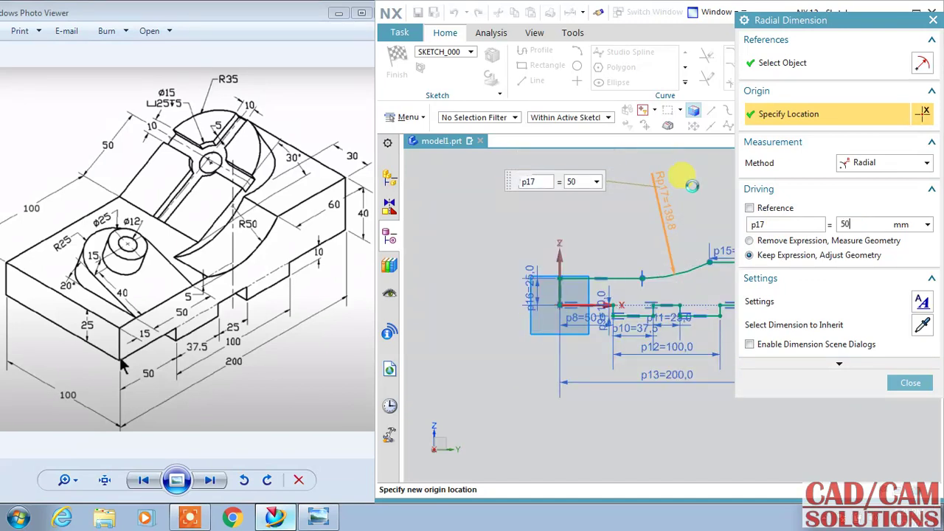
key("Return")
left_click(909, 383)
scroll(667, 279, "up", 3)
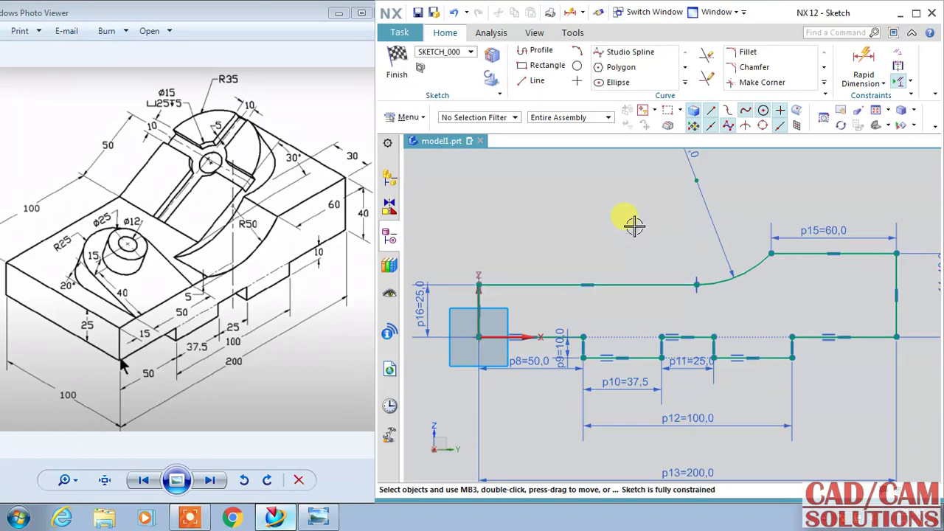
scroll(664, 190, "down", 1)
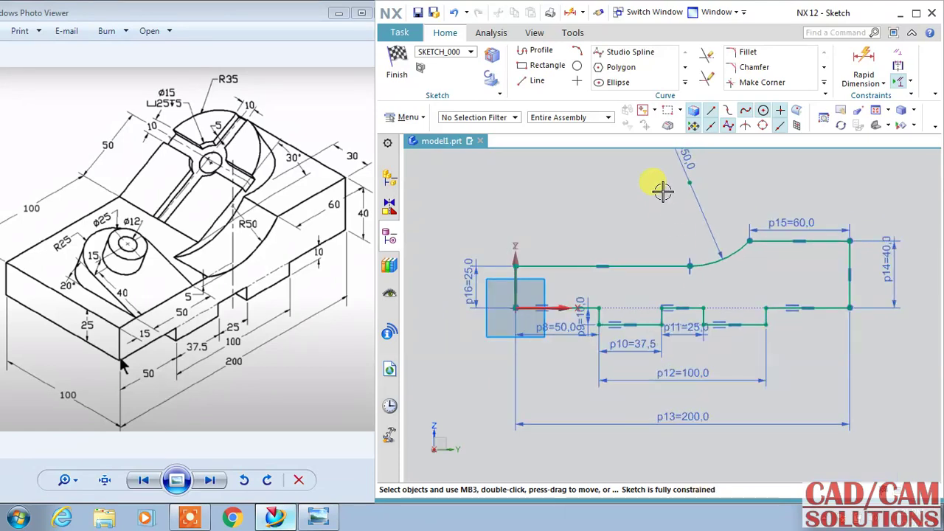
left_click(411, 82)
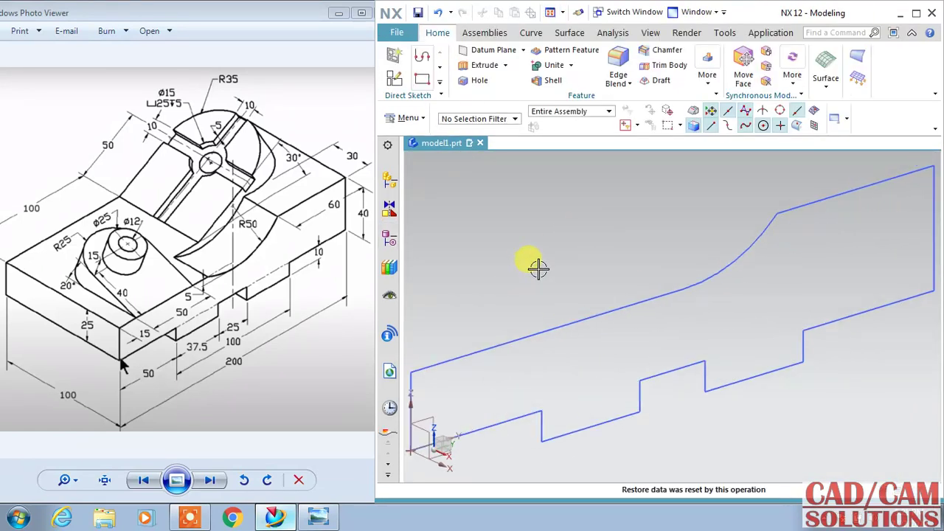
- Extrude the sketch profile symmetrically 50 mm to each side with no draft
left_click(481, 65)
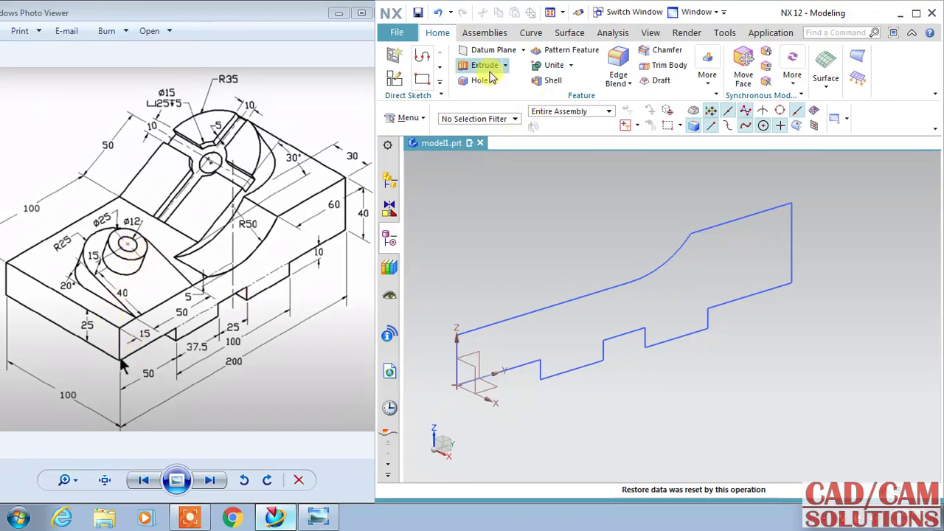
left_click(577, 294)
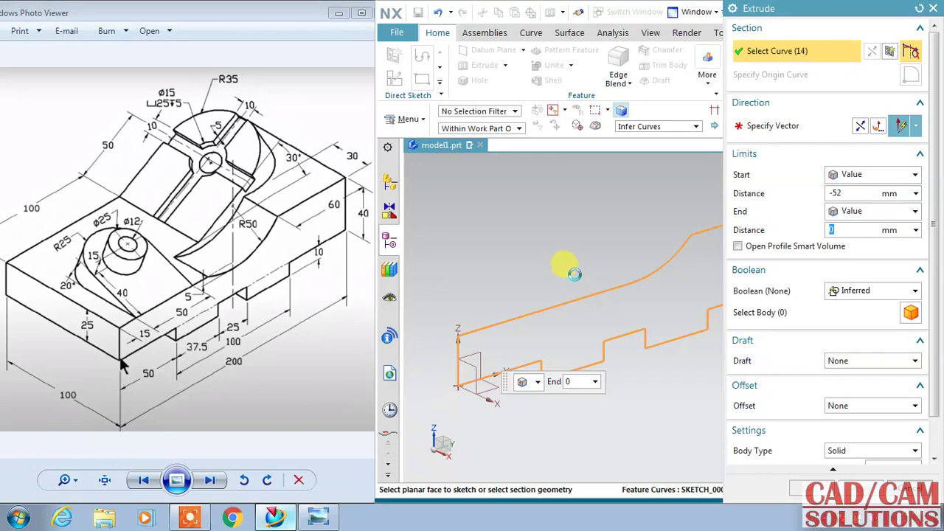
left_click(856, 193)
type("0")
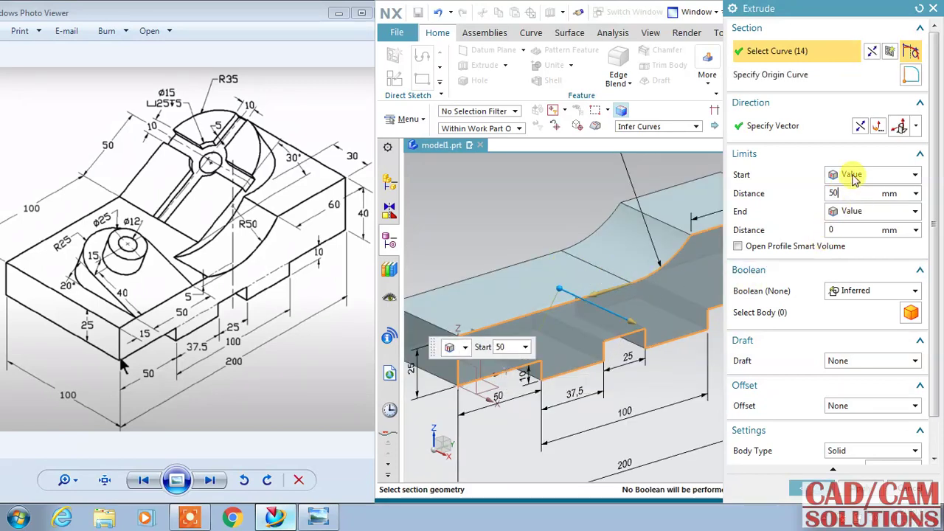
left_click(852, 174)
left_click(859, 205)
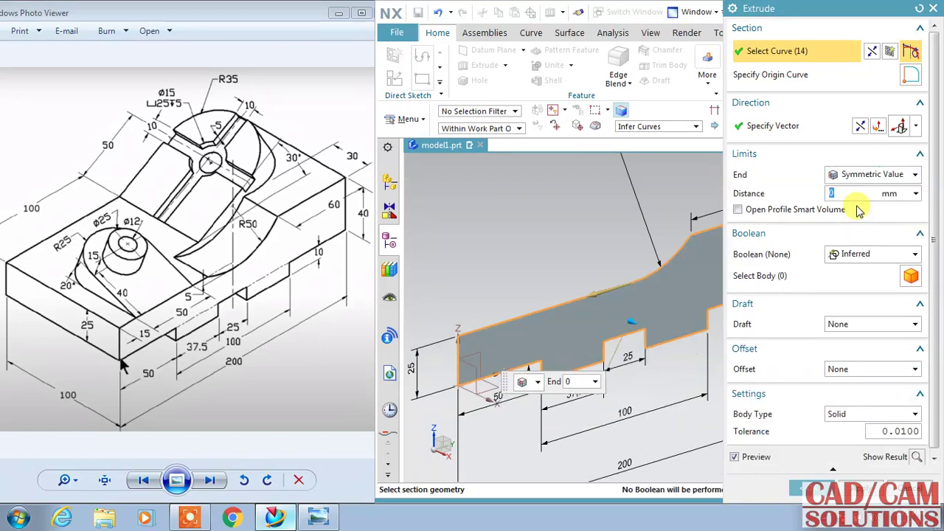
type("50")
left_click(865, 326)
left_click(864, 325)
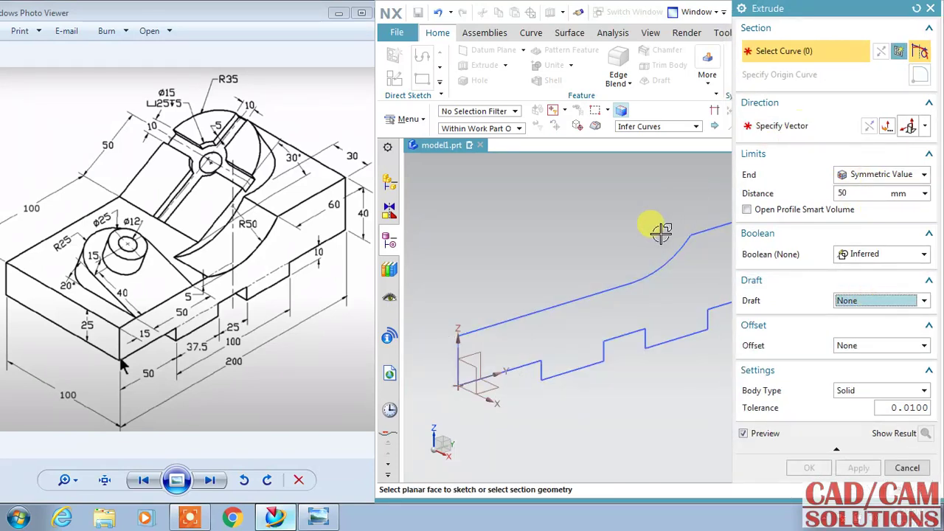
left_click(657, 265)
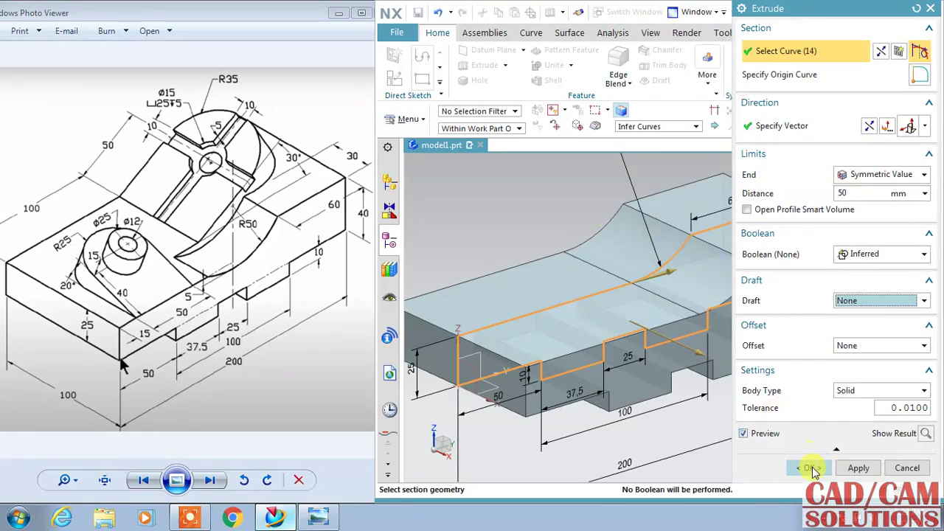
left_click(811, 470)
mouse_move(659, 279)
middle_mouse_down()
mouse_move(594, 232)
mouse_move(601, 217)
middle_mouse_up()
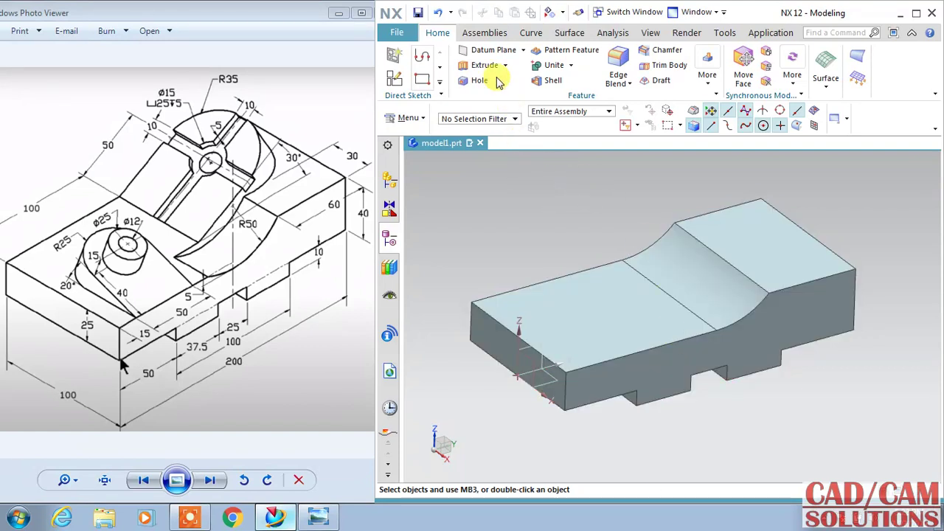
- Start an At Angle datum plane on the lower top face, pivoting about the front top edge
left_click(480, 51)
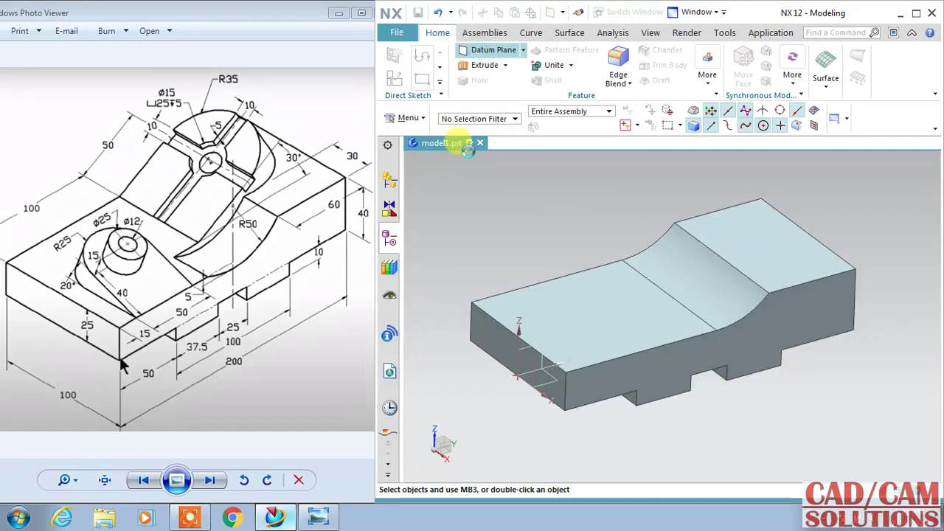
left_click(815, 35)
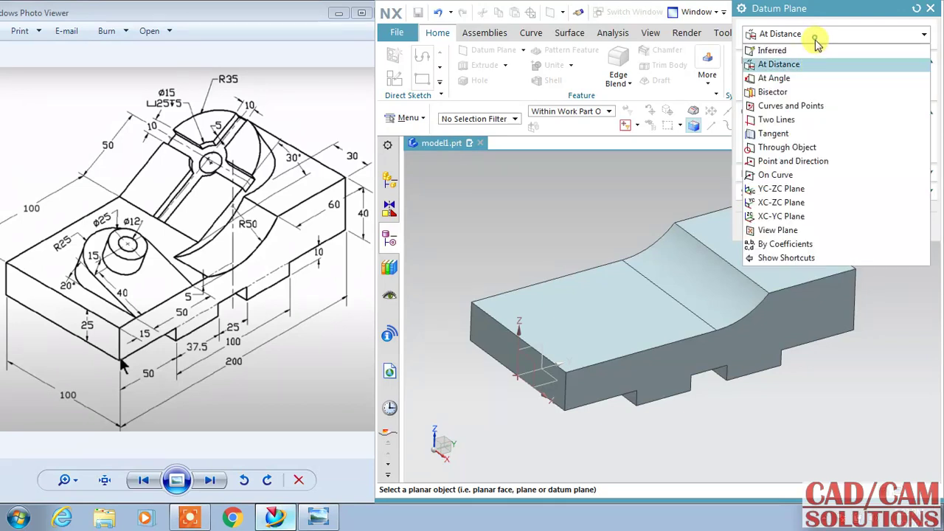
left_click(800, 78)
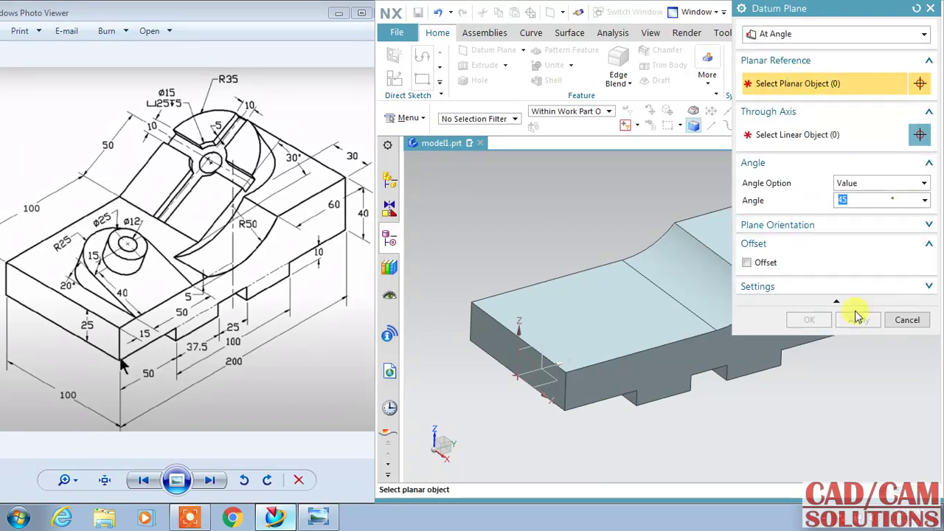
left_click(562, 303)
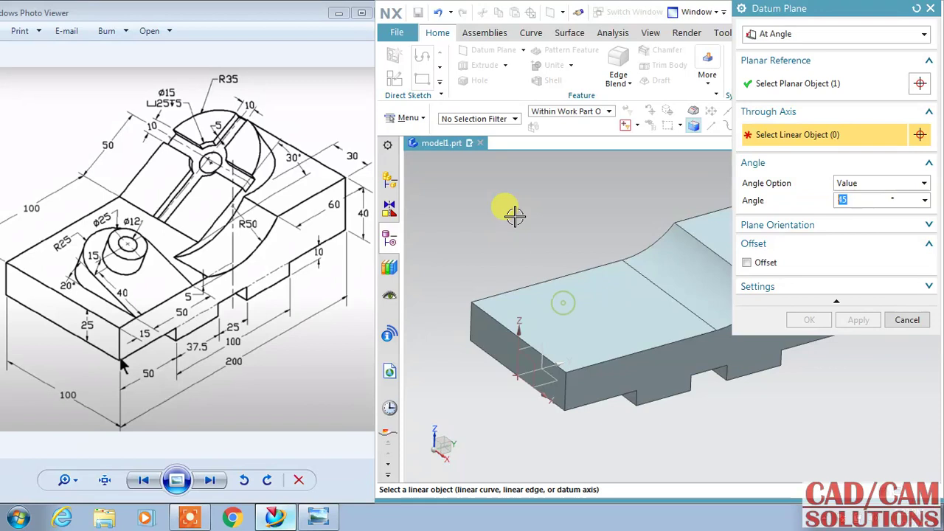
left_click(628, 355)
type("20")
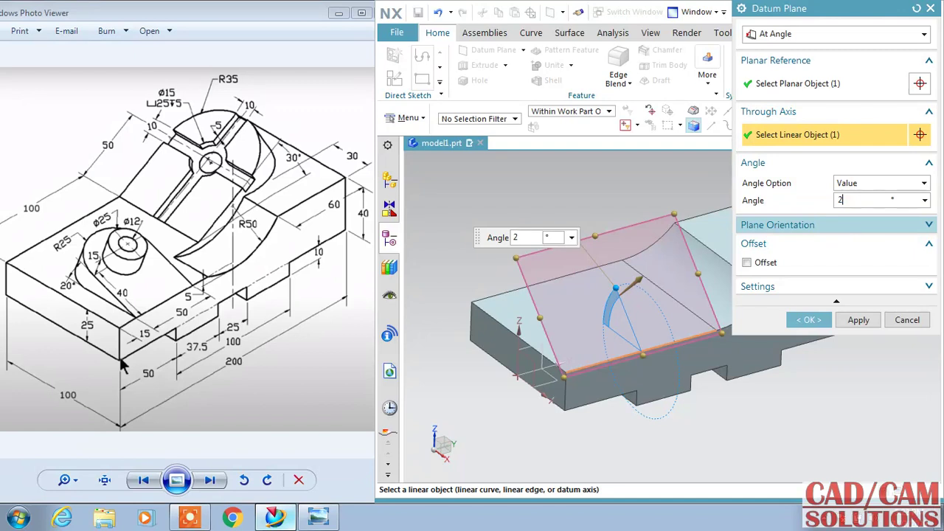
left_click(858, 320)
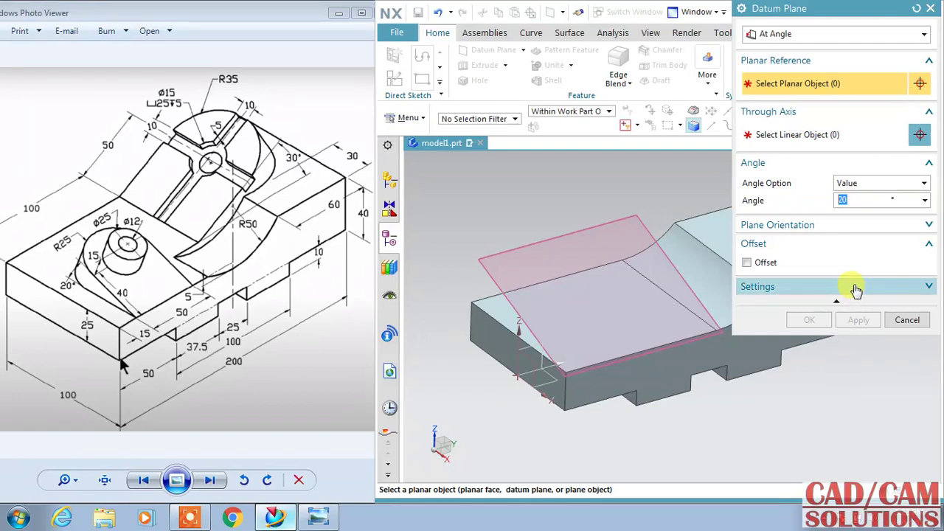
- Reselect the lower top face as reference and the step edge as rotation axis
left_click(501, 306)
left_click(590, 310)
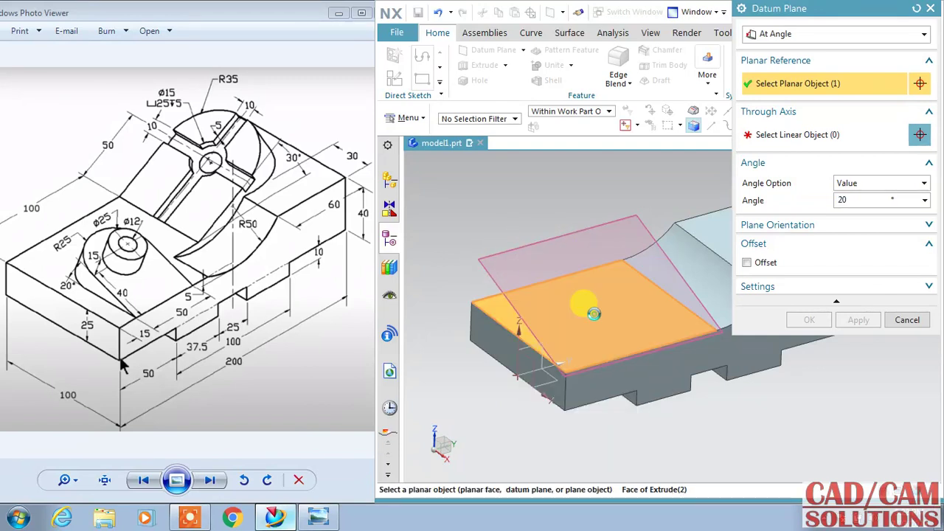
left_click(639, 274)
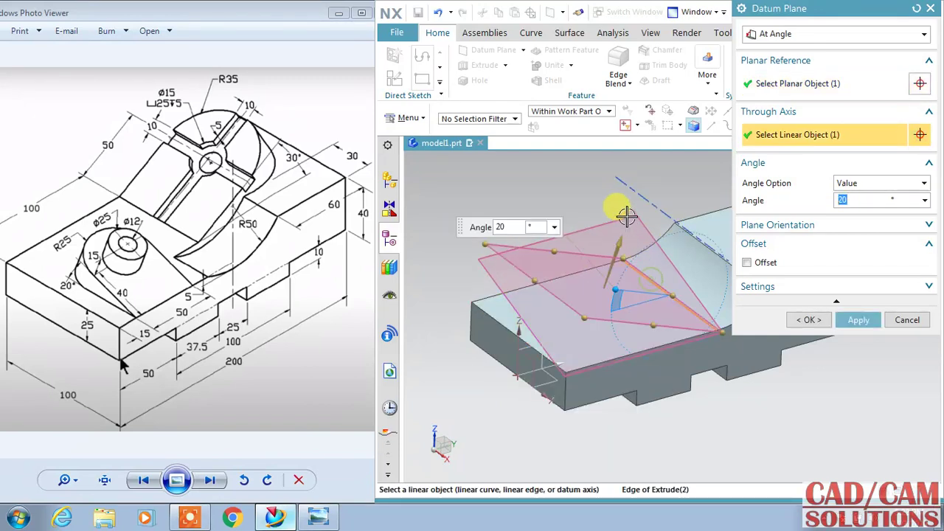
left_click_drag(618, 288, 666, 211)
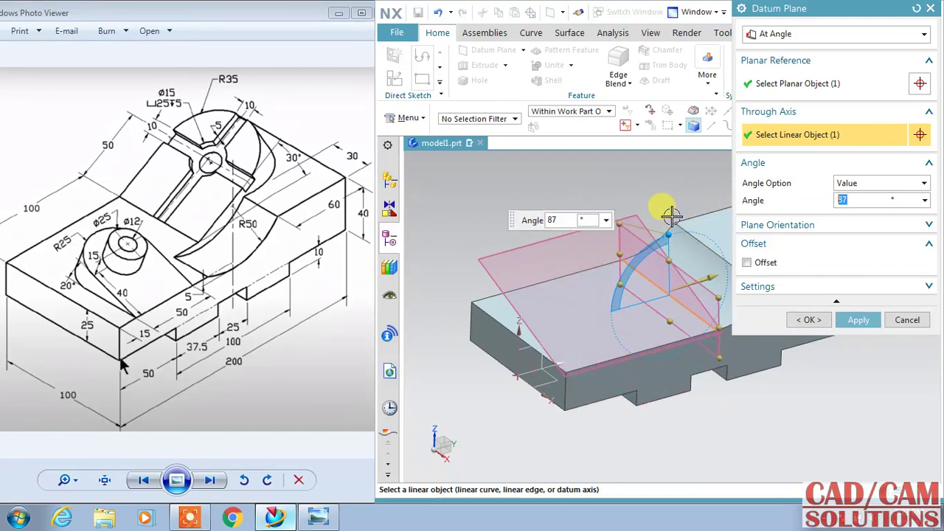
scroll(664, 216, "down", 2)
scroll(649, 280, "down", 1)
middle_click_drag(618, 362, 521, 363, "shift")
scroll(516, 343, "up", 3)
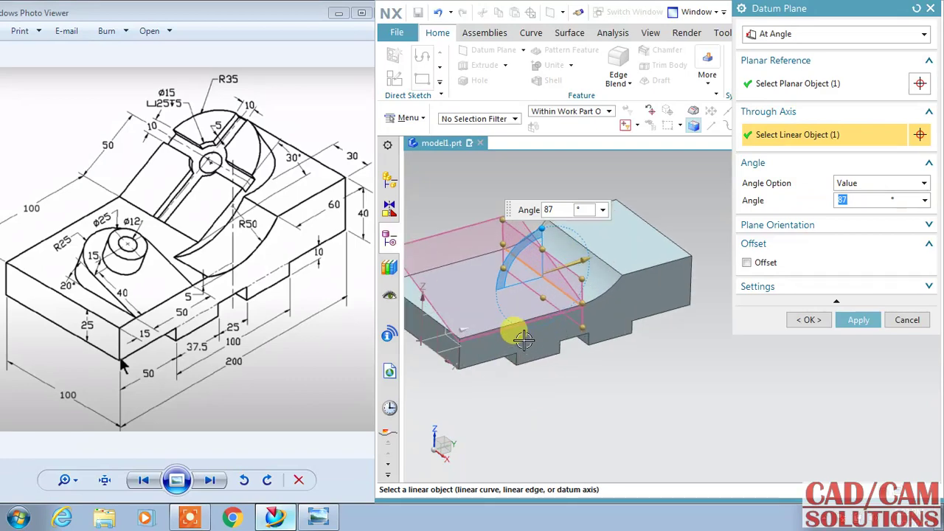
scroll(538, 269, "up", 1)
middle_click_drag(674, 373, 628, 335)
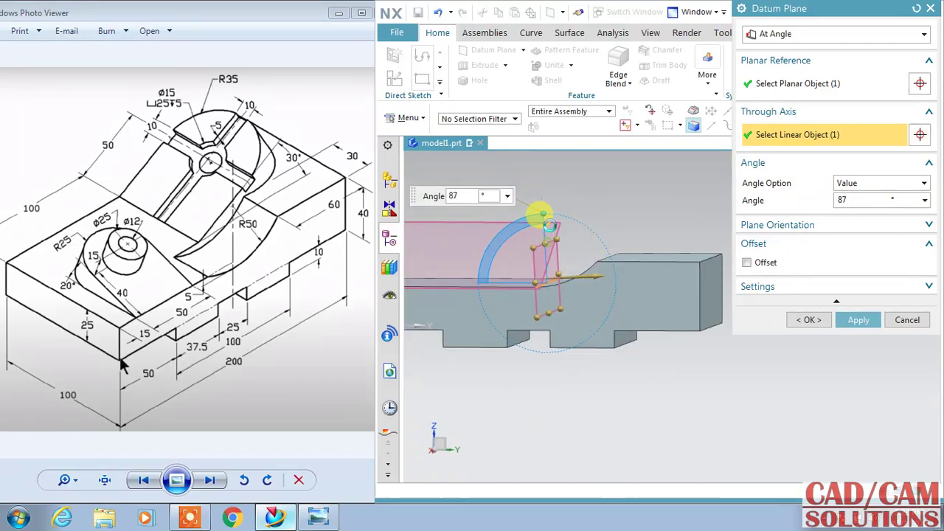
left_click_drag(545, 222, 544, 152)
- Set the datum plane angle to 150° and create the plane
left_click_drag(543, 212, 618, 212)
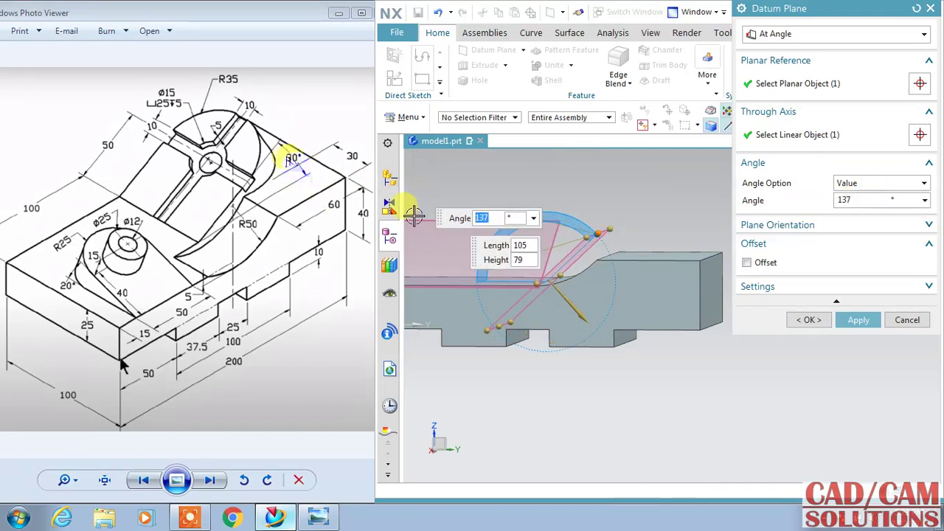
double_click(858, 199)
type("150")
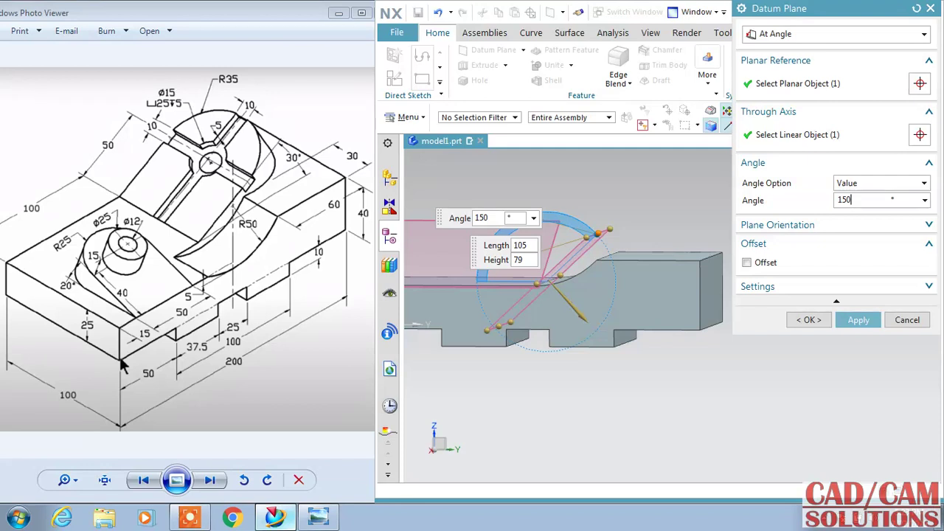
key("Return")
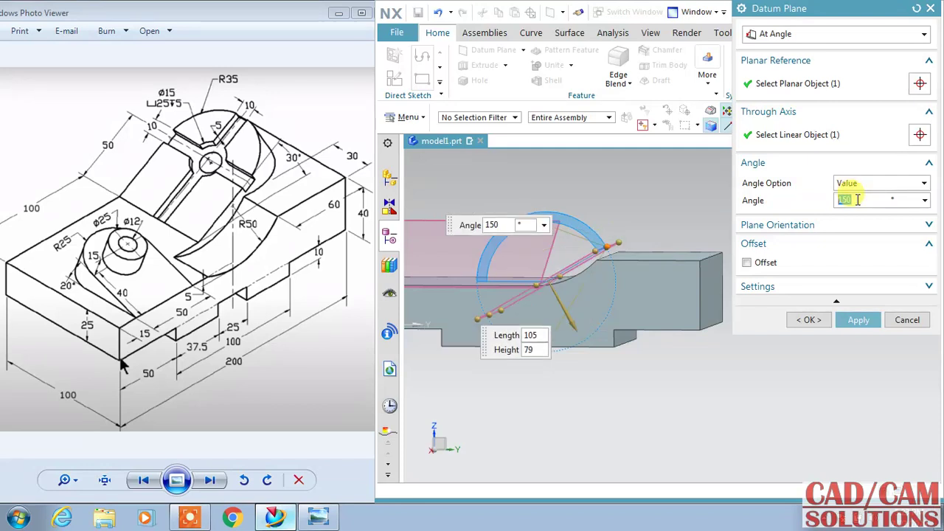
middle_click_drag(602, 194, 614, 220)
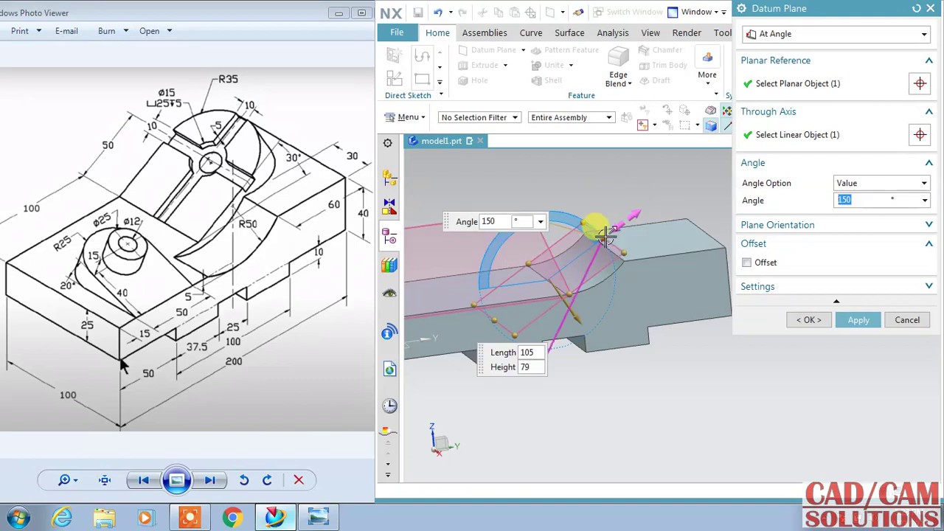
left_click_drag(614, 220, 638, 208)
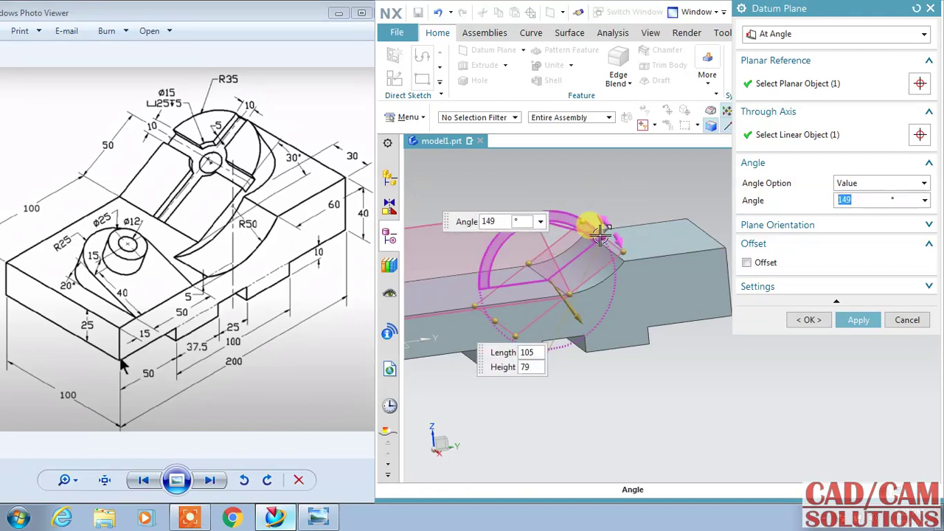
left_click_drag(603, 235, 694, 166)
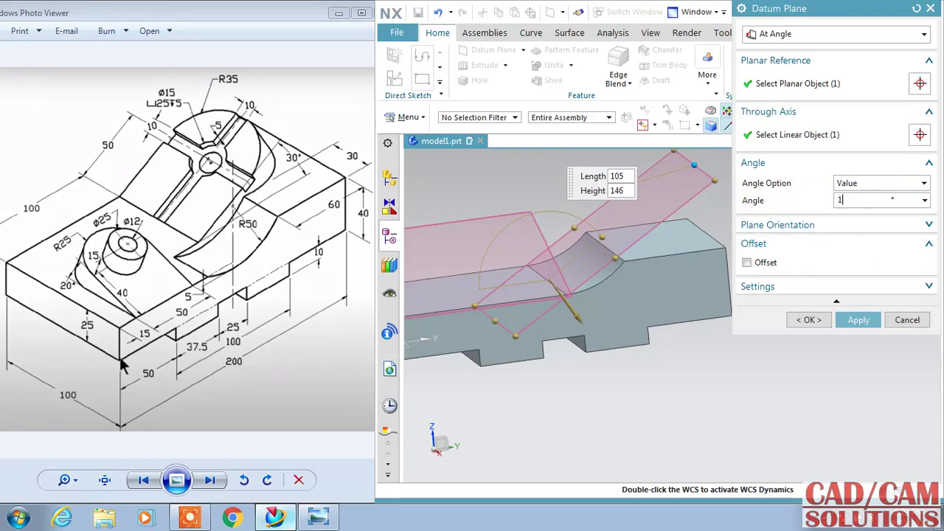
type("50")
key("Return")
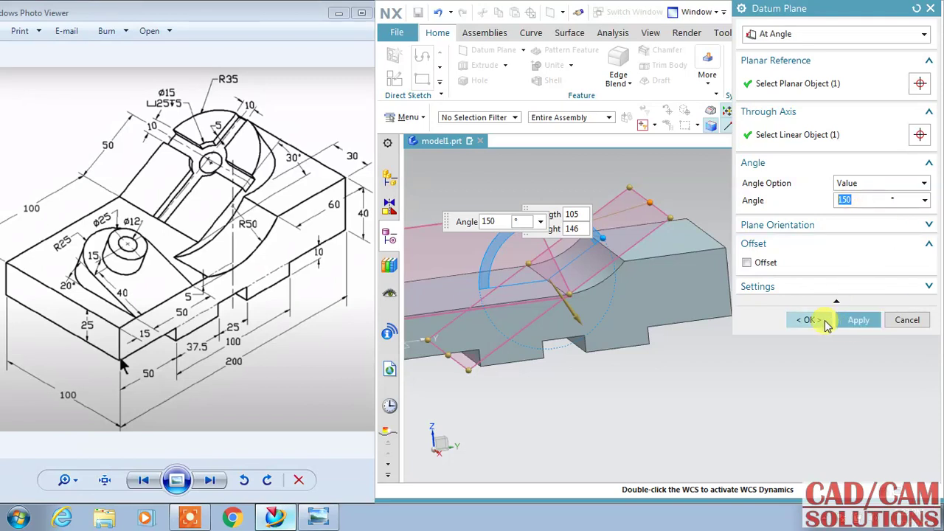
left_click(810, 320)
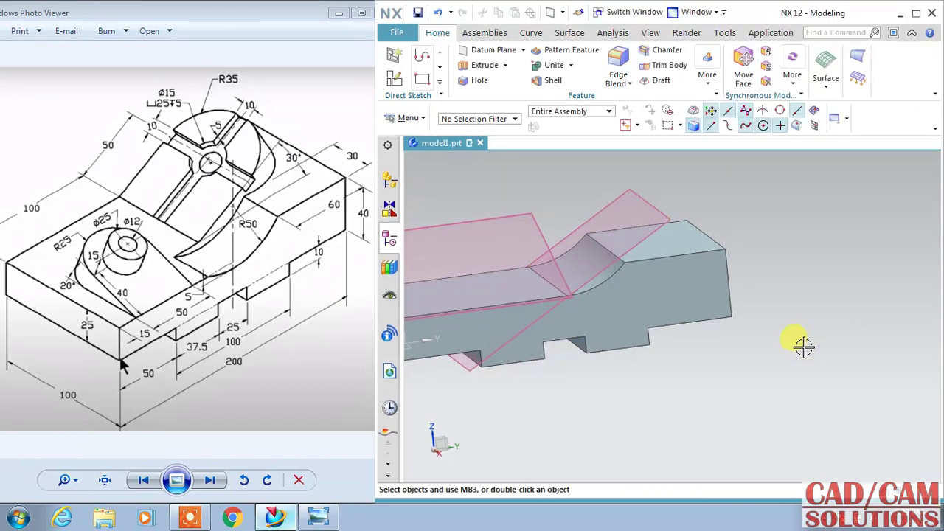
- Open the first profile sketch, Sketch (1), for editing from the Part Navigator
scroll(804, 346, "down", 3)
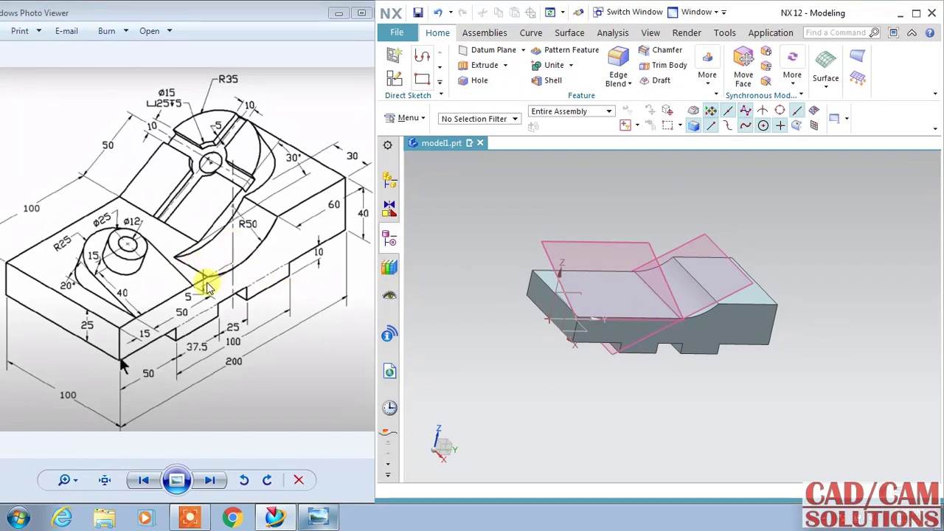
left_click(391, 239)
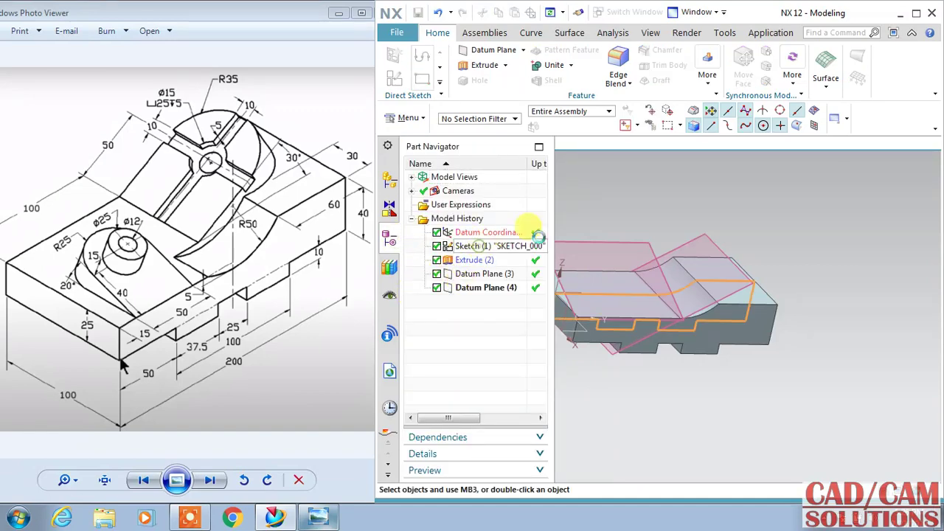
double_click(483, 247)
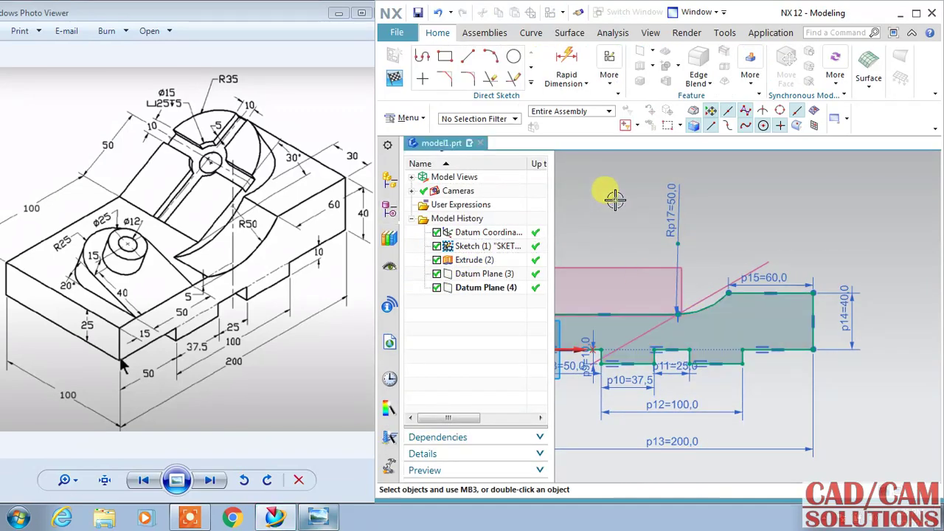
scroll(693, 321, "up", 3)
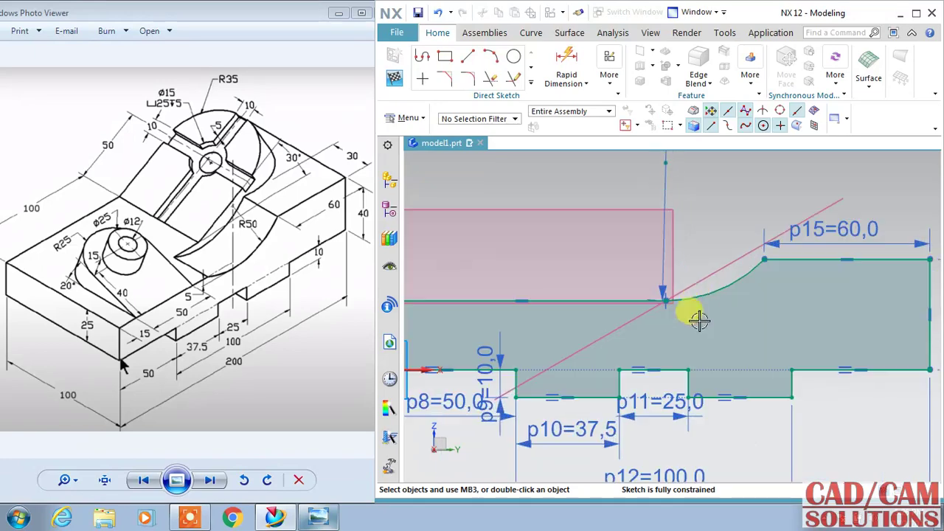
left_click(709, 285)
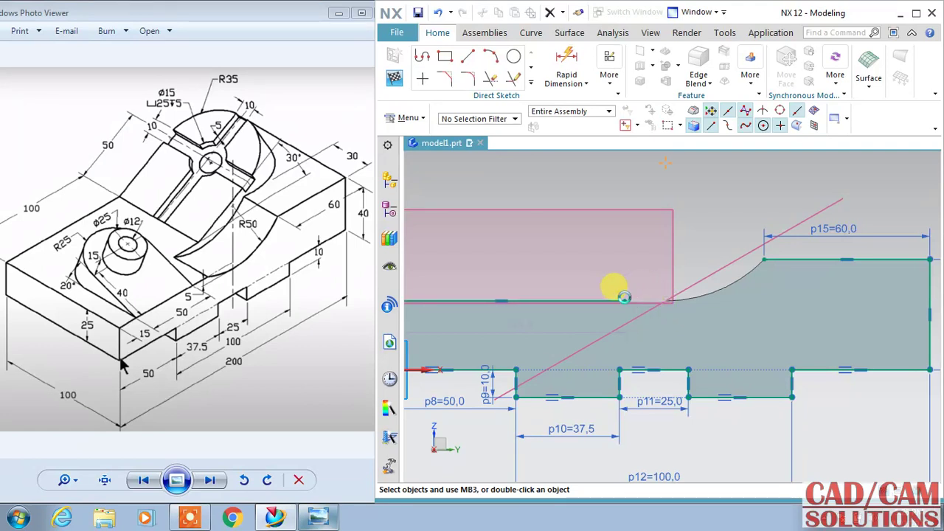
- Draw a downward-curving arc from the line endpoint to the upper corner
left_click(490, 65)
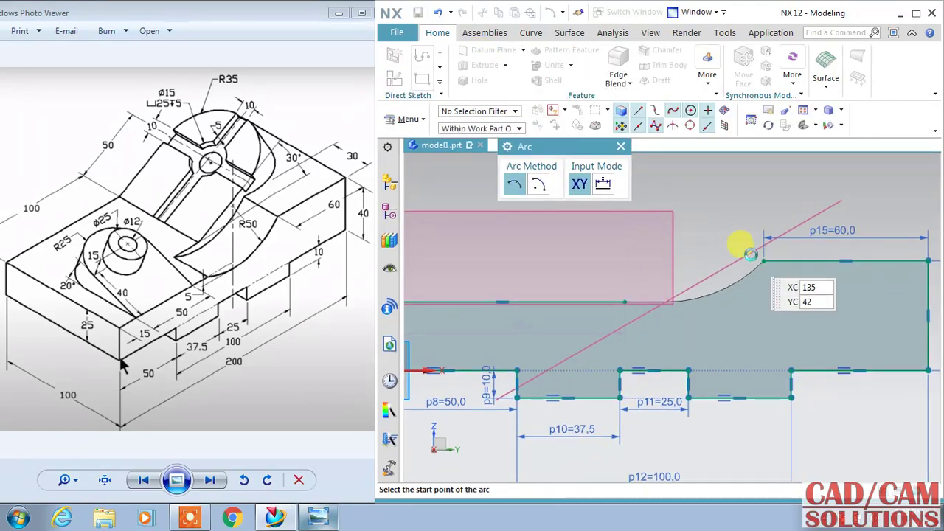
left_click(763, 260)
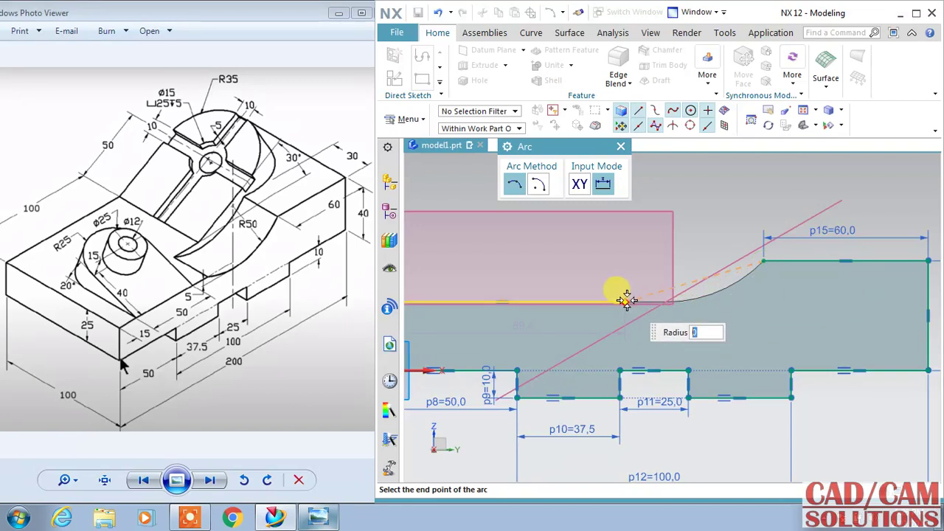
left_click(626, 302)
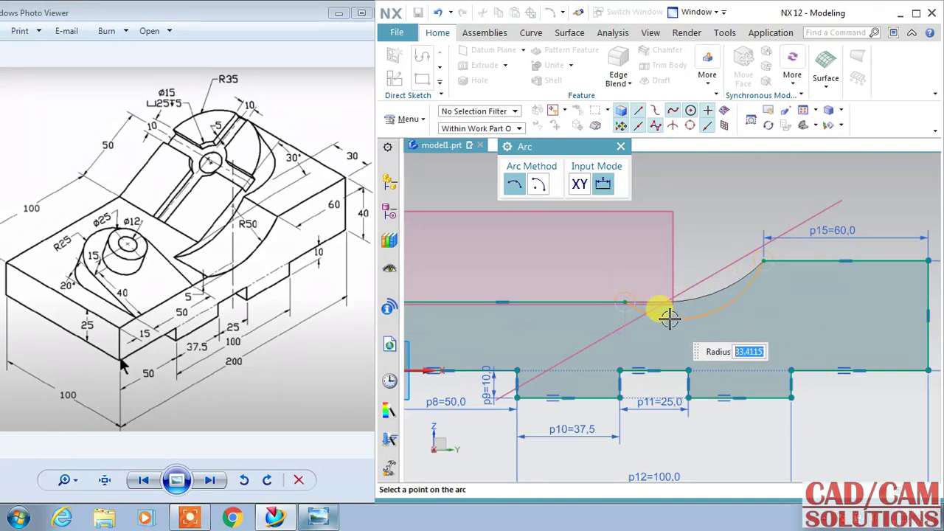
left_click(674, 316)
key("Escape")
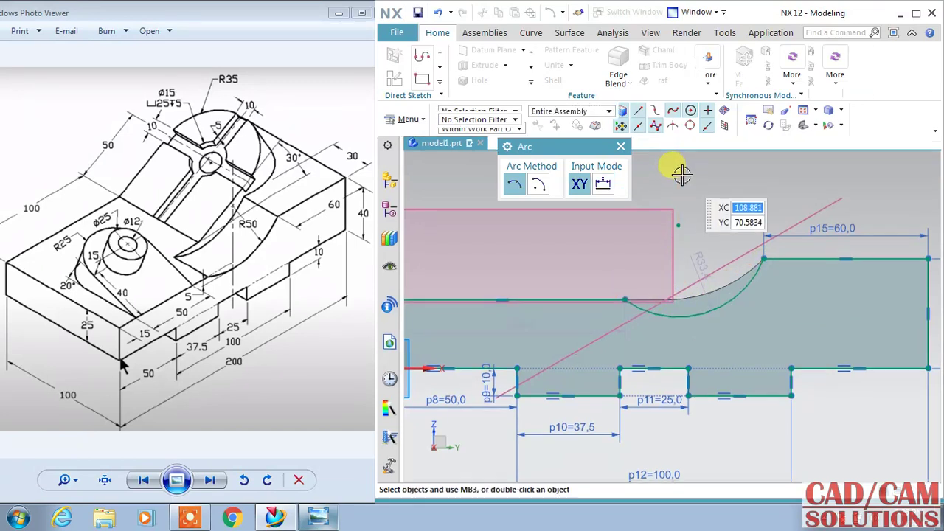
- Add a 5 mm vertical rapid dimension to the new arc
left_click(562, 56)
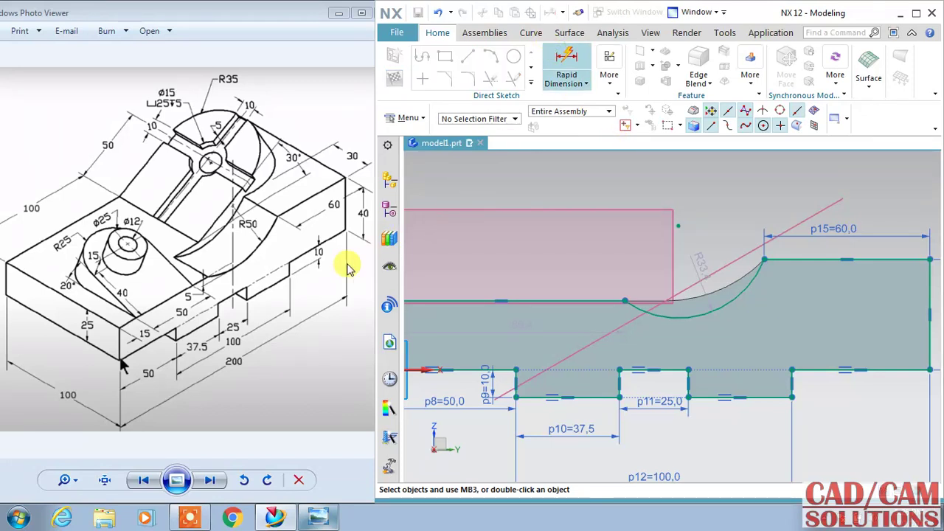
left_click_drag(612, 147, 504, 140)
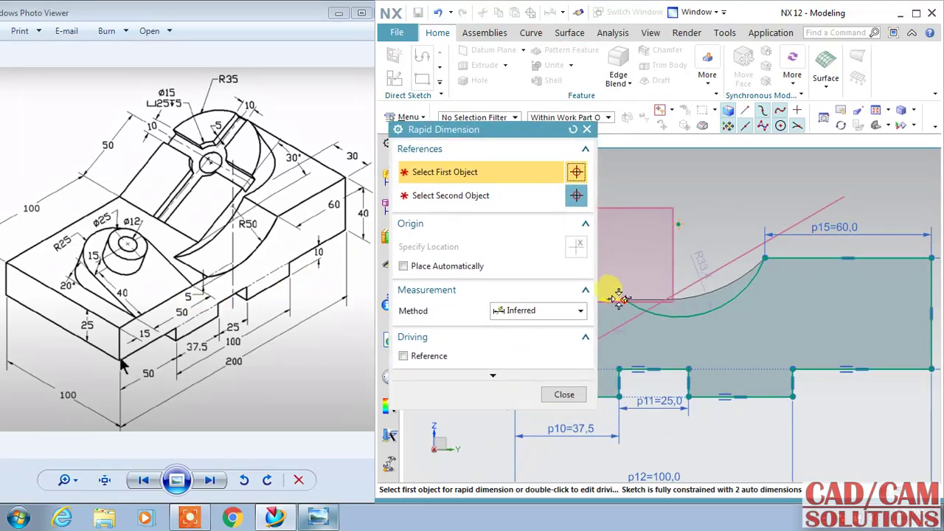
left_click(668, 311)
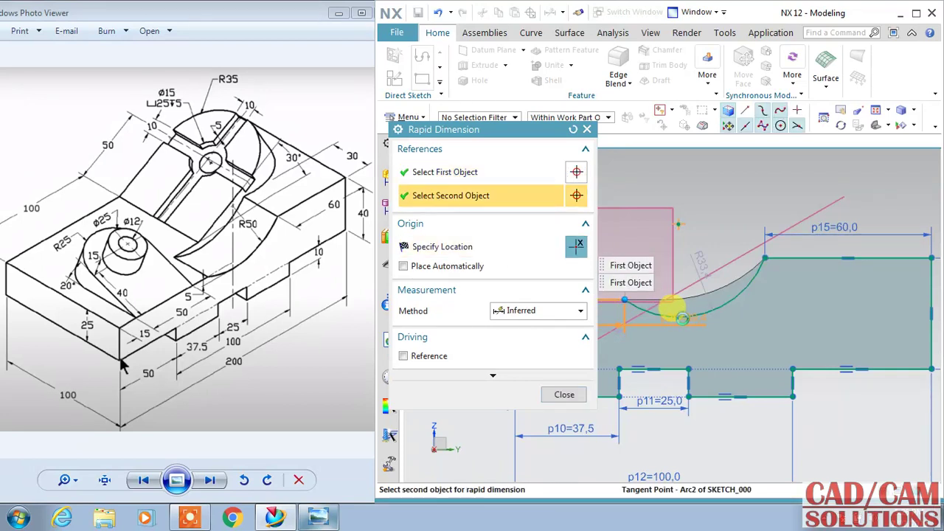
left_click(713, 323)
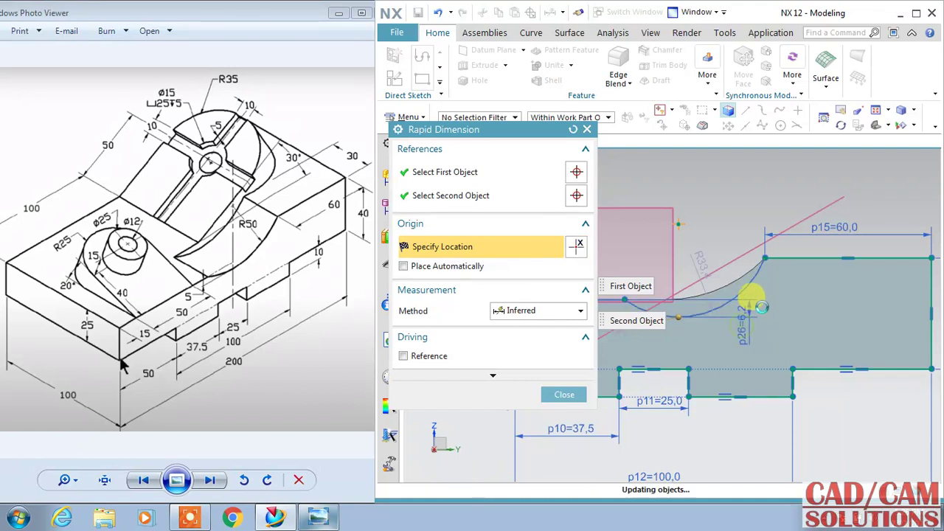
left_click(753, 302)
type("5")
left_click(762, 307)
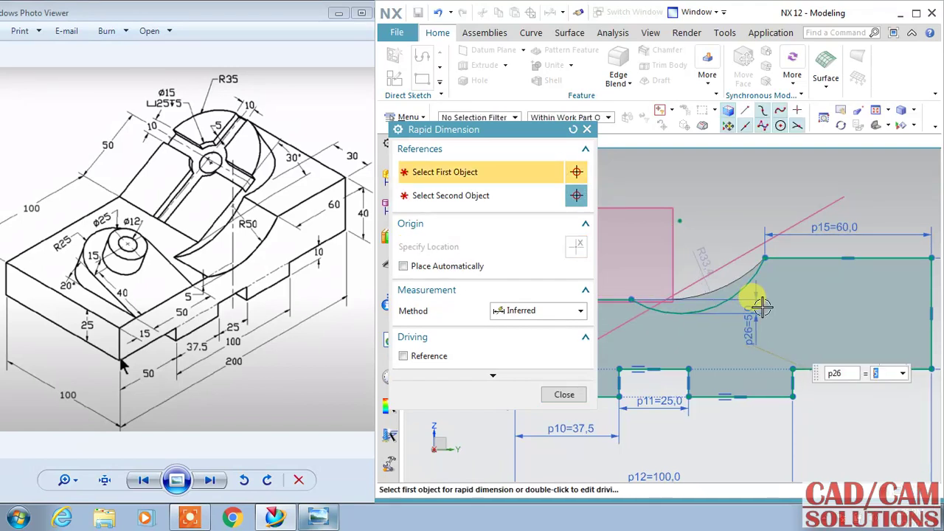
- Give the arc a radius of 50 and finish the sketch
left_click(557, 398)
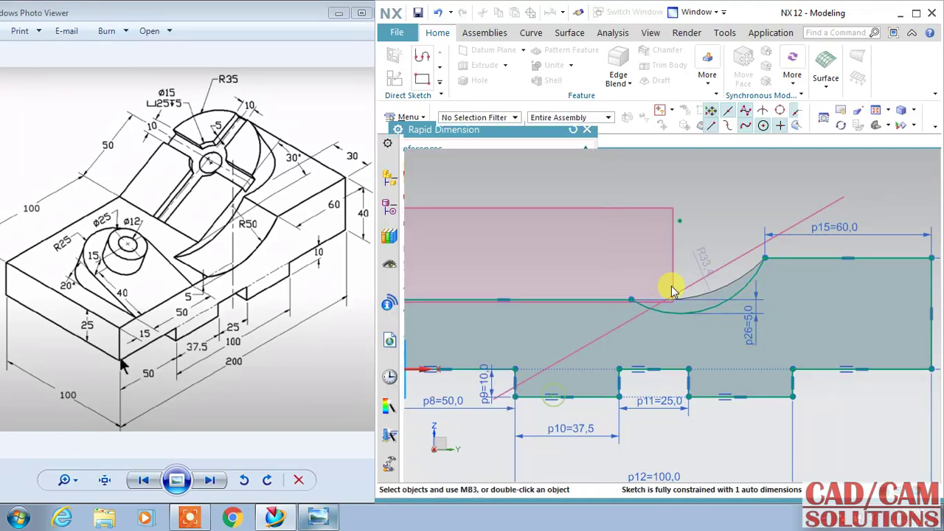
type("50")
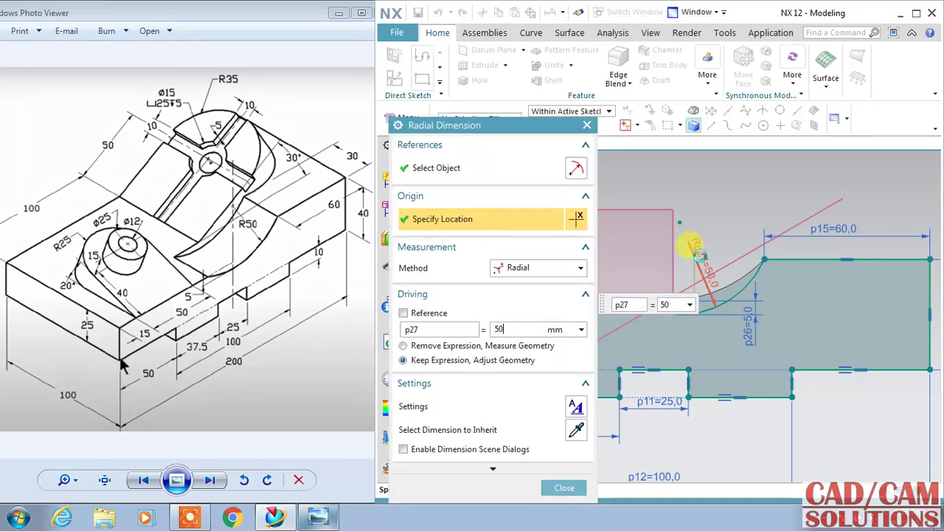
key("Return")
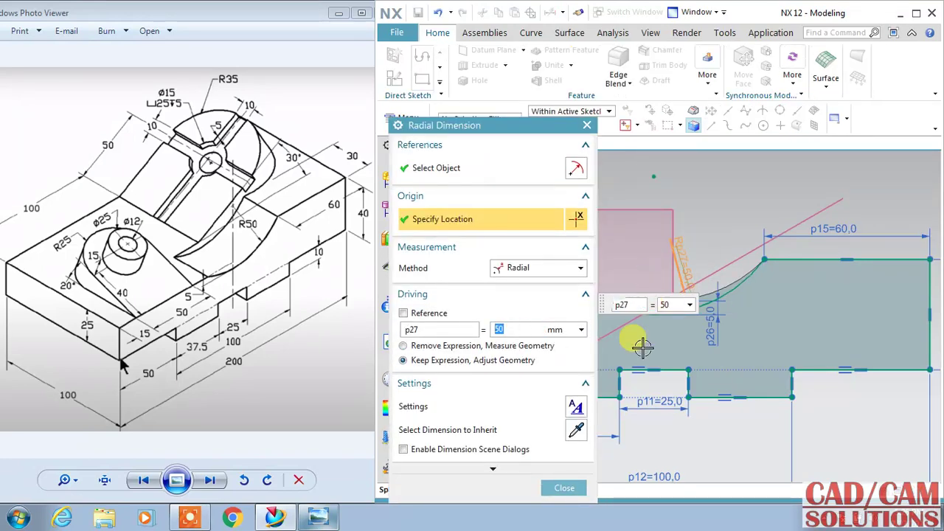
left_click(564, 488)
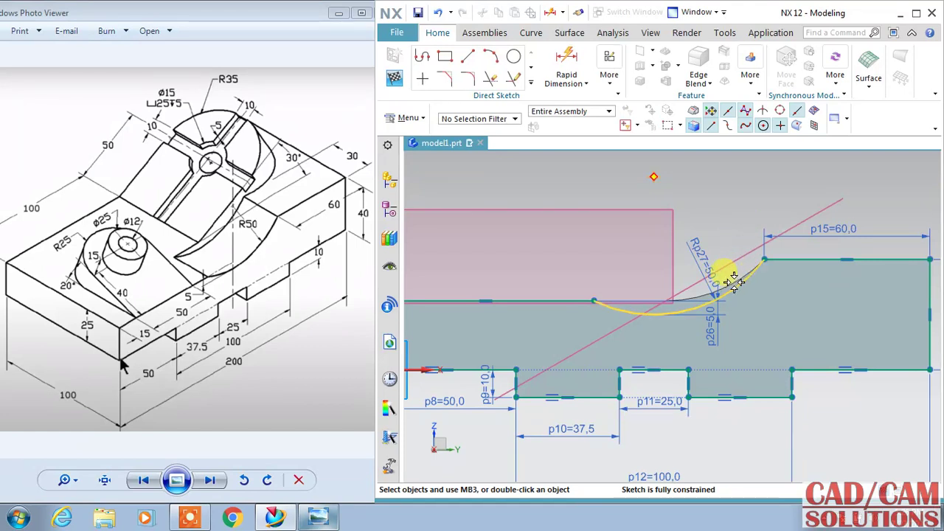
left_click(395, 78)
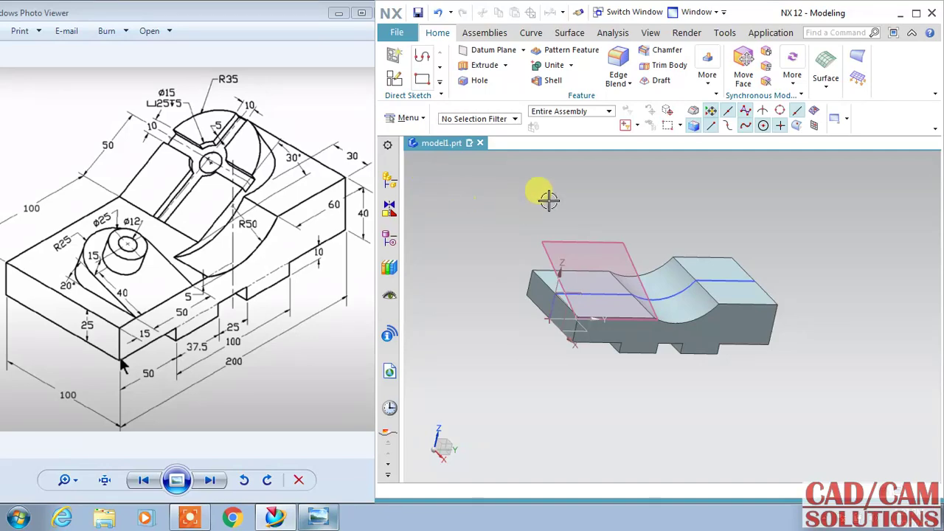
- Inspect the updated hollow top, then delete the failed Datum Plane (4) in the Part Navigator
mouse_move(548, 200)
middle_mouse_down()
mouse_move(546, 210)
mouse_move(551, 185)
mouse_move(544, 194)
middle_mouse_up()
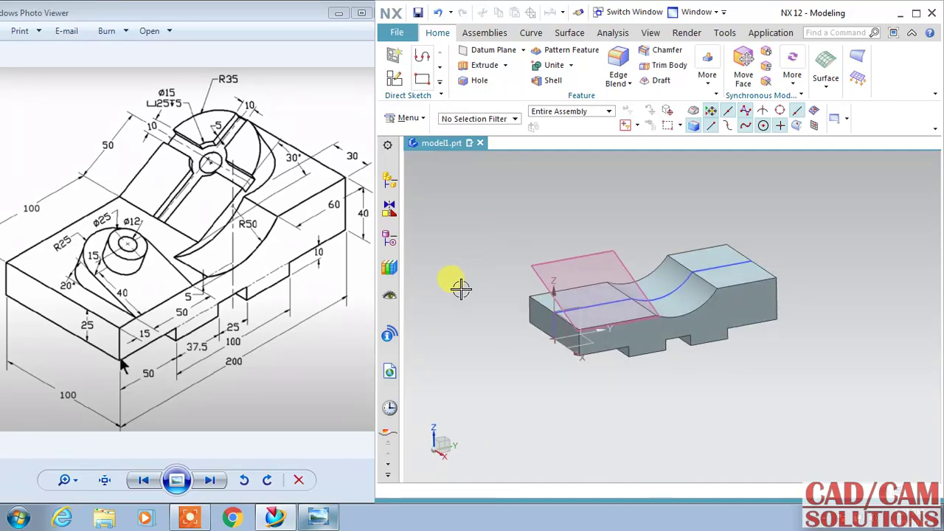
left_click(390, 237)
left_click(470, 288)
right_click(469, 288)
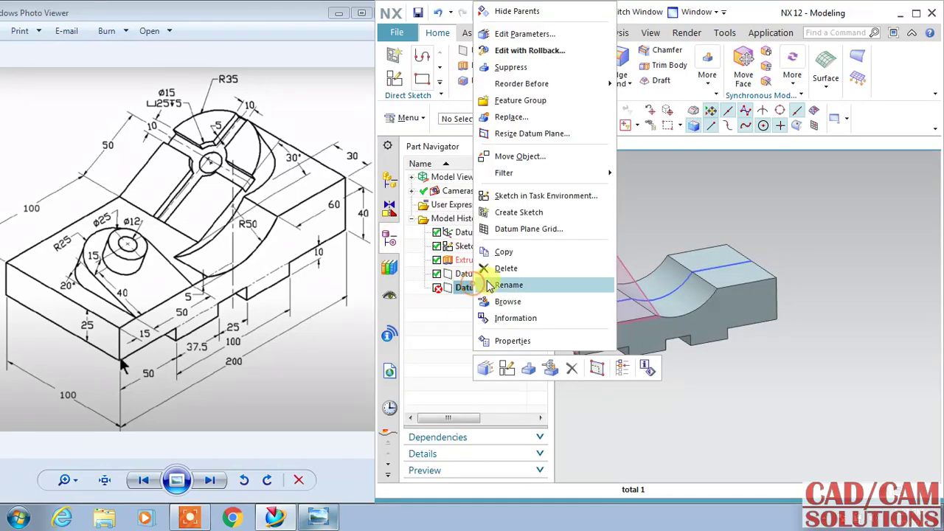
left_click(506, 270)
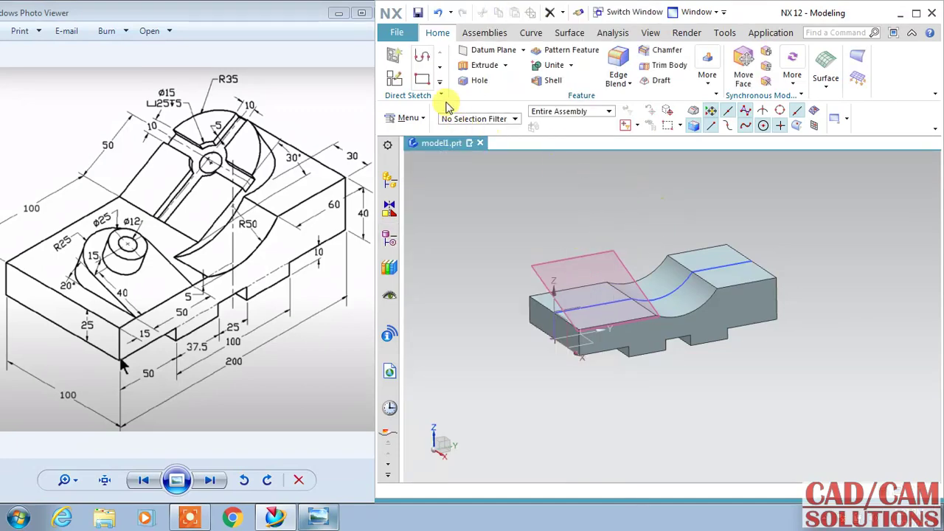
- Create a new sketch on the base's lower top face with a horizontal reference direction
key("s")
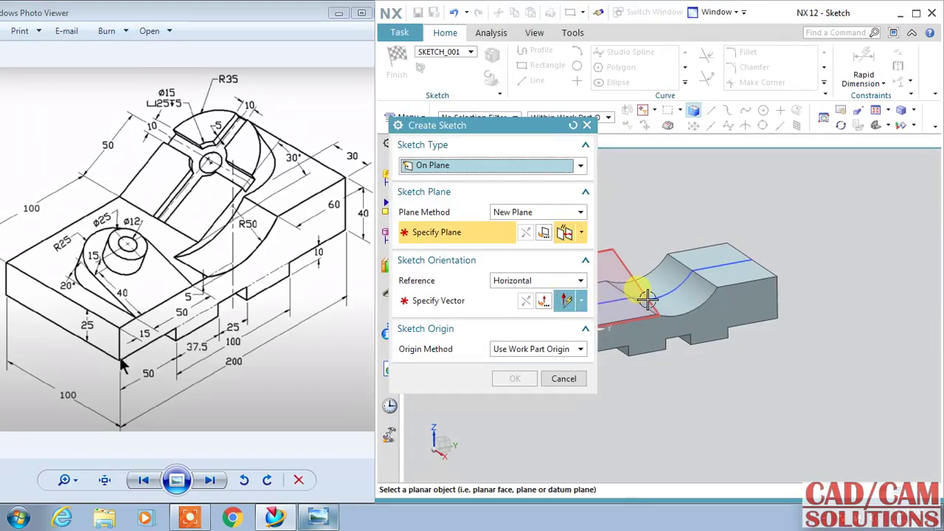
scroll(647, 299, "up", 2)
scroll(633, 304, "up", 3)
scroll(638, 308, "up", 2)
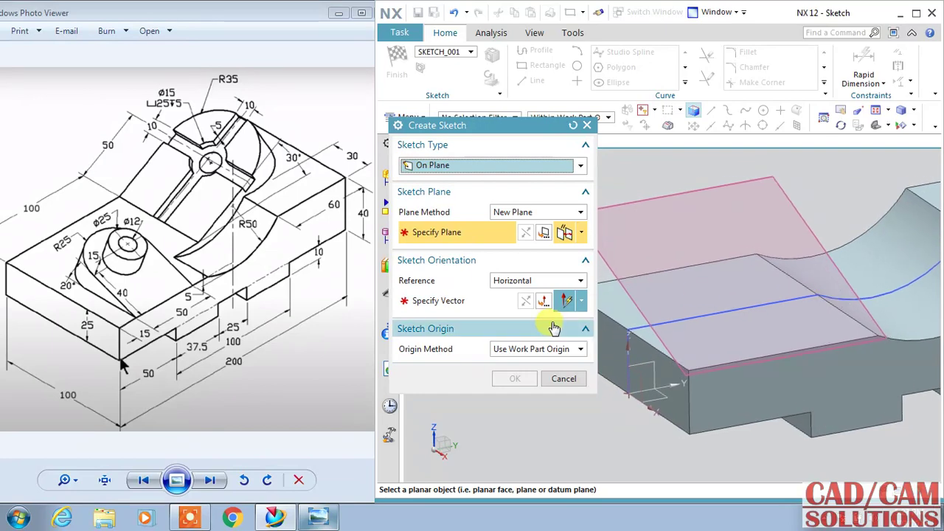
left_click(609, 290)
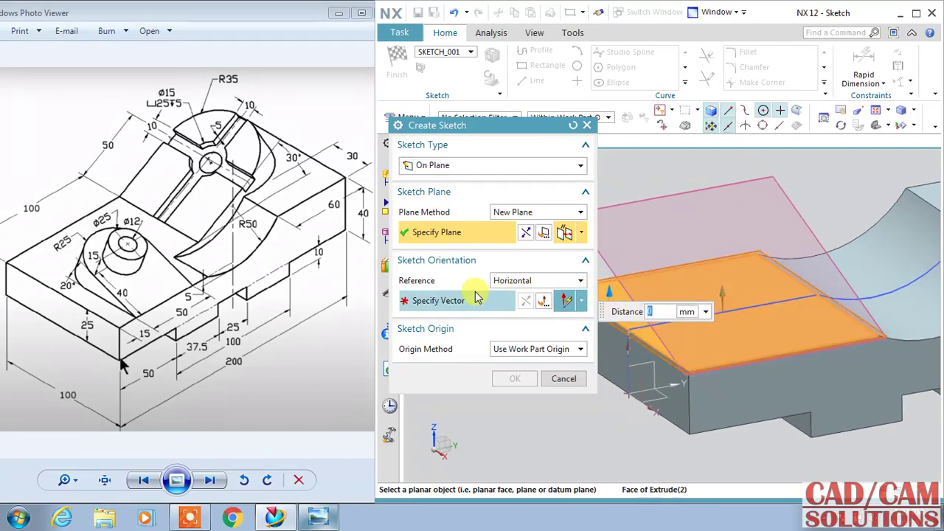
left_click(676, 318)
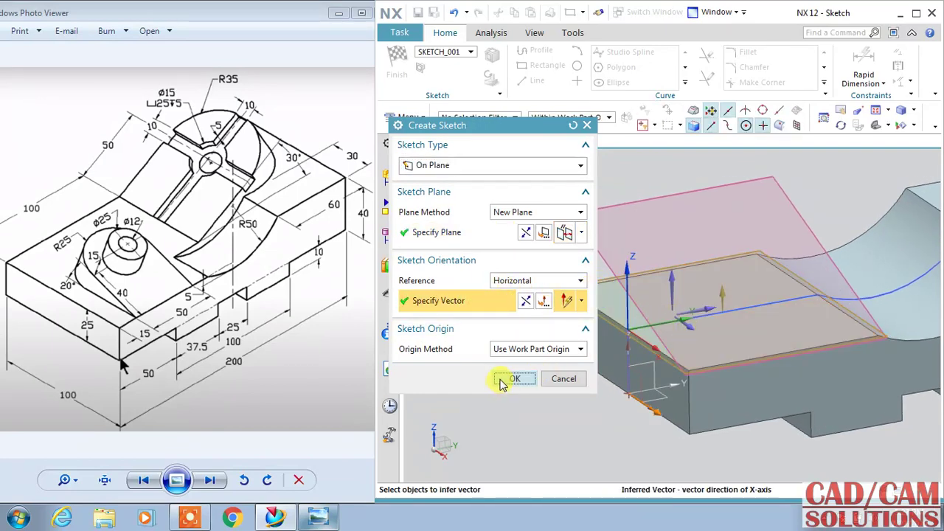
left_click(501, 383)
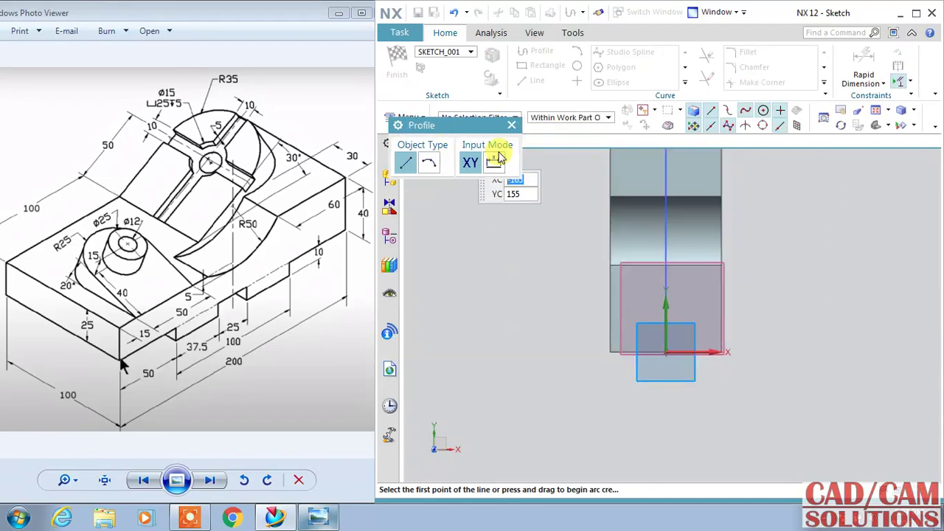
- Draw a rectangle anchored at the body's lower-left corner
key("Escape")
left_click(546, 65)
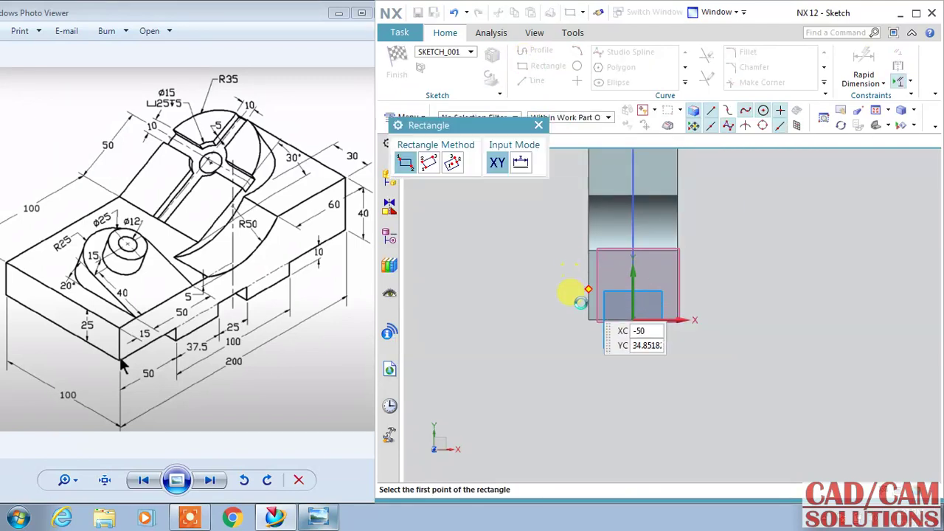
left_click(588, 319)
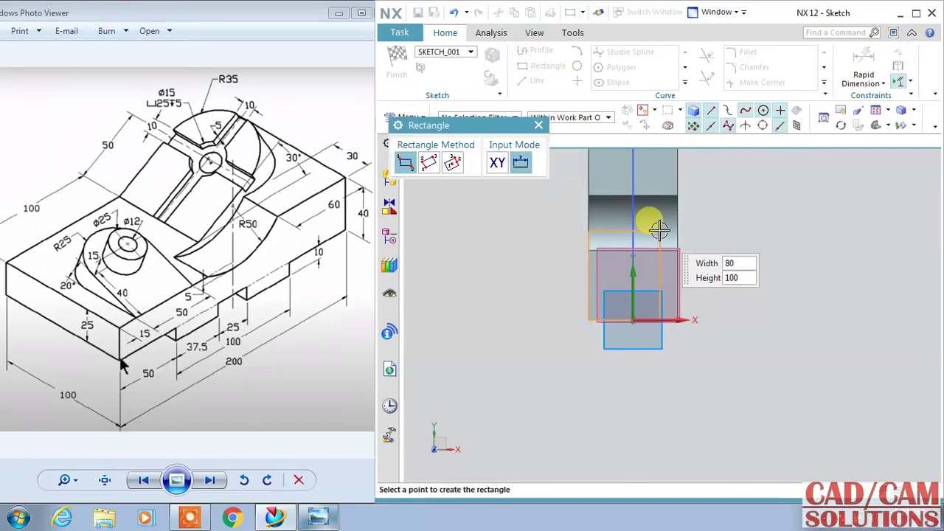
left_click(659, 230)
key("Escape")
- Dimension the rectangle to 100 high and 70 wide, then finish the sketch
double_click(697, 267)
type("100")
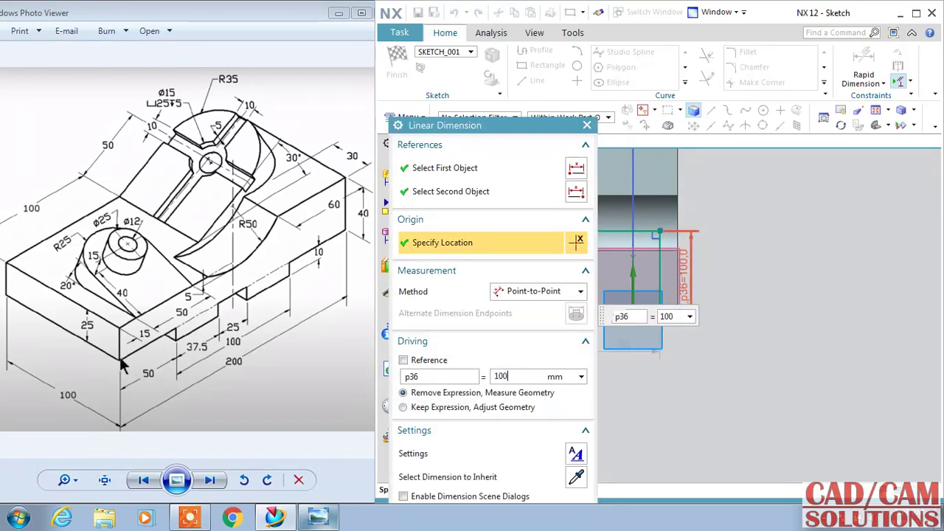
left_click(693, 266)
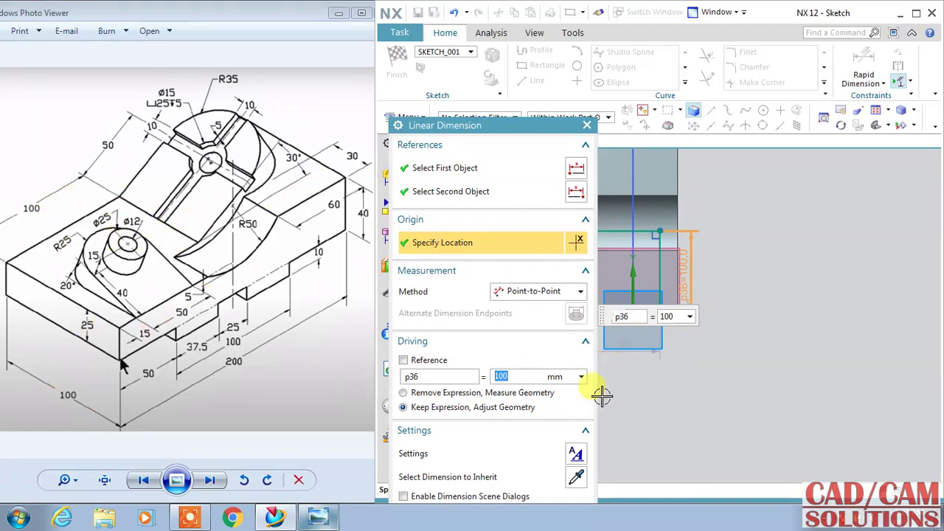
left_click_drag(520, 125, 372, 83)
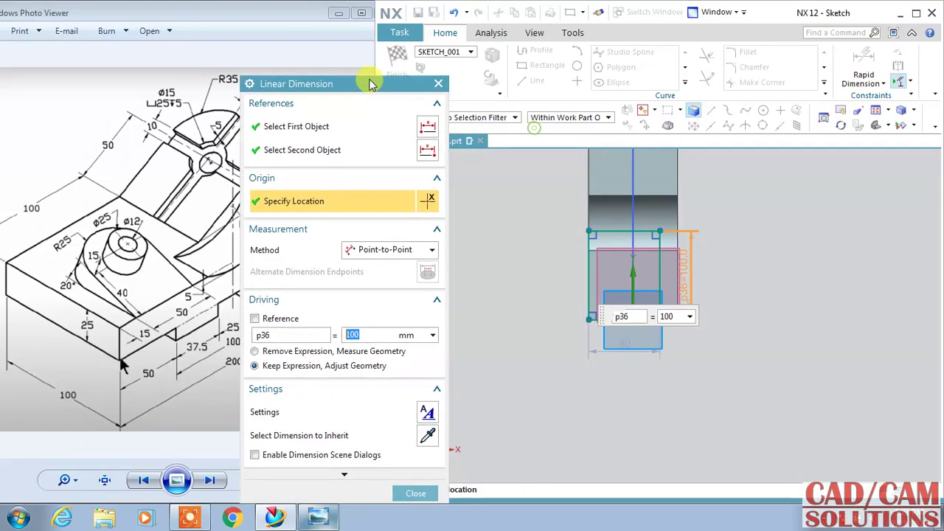
key("Return")
double_click(590, 340)
type("70")
left_click(583, 341)
left_click(415, 494)
mouse_move(716, 331)
middle_mouse_down()
mouse_move(655, 329)
mouse_move(706, 306)
mouse_move(671, 331)
mouse_move(653, 386)
middle_mouse_up()
left_click(404, 65)
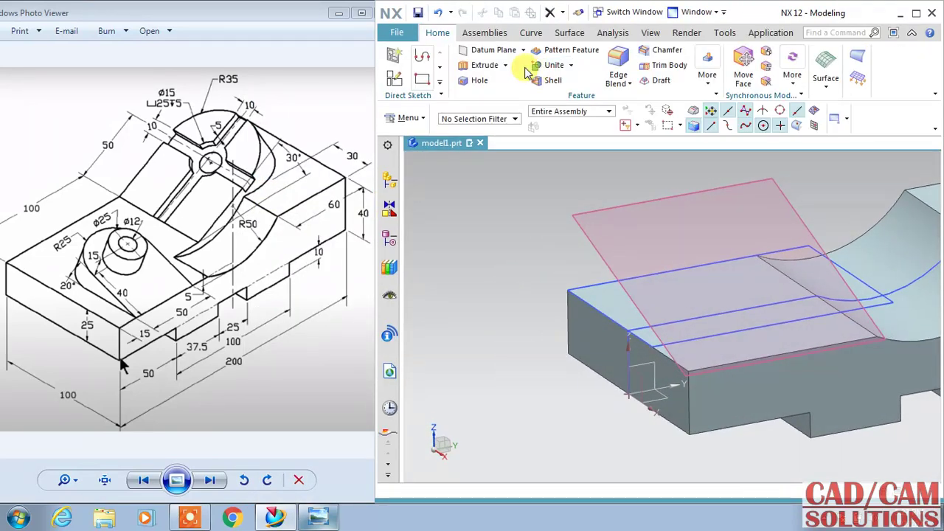
- Extrude the rectangle curves downward, keeping the end limit as a distance after a failed face limit
left_click(484, 64)
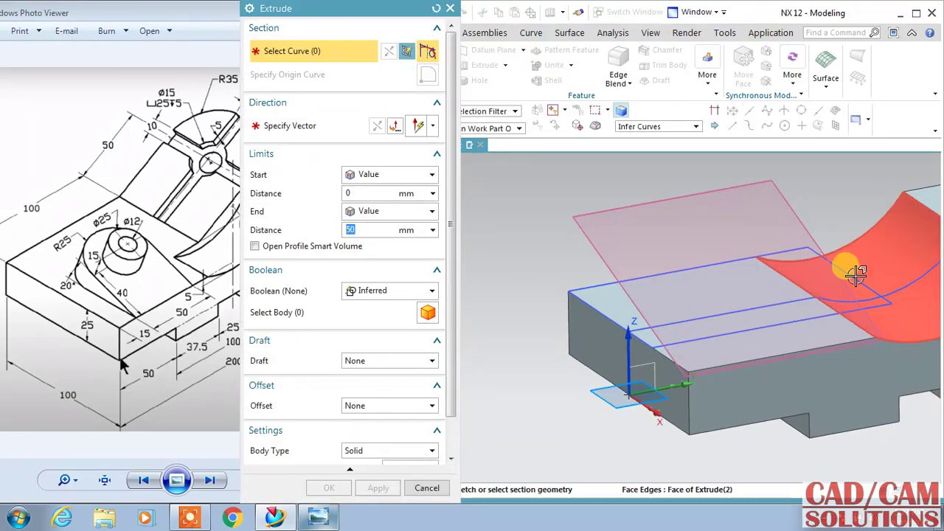
left_click(854, 277)
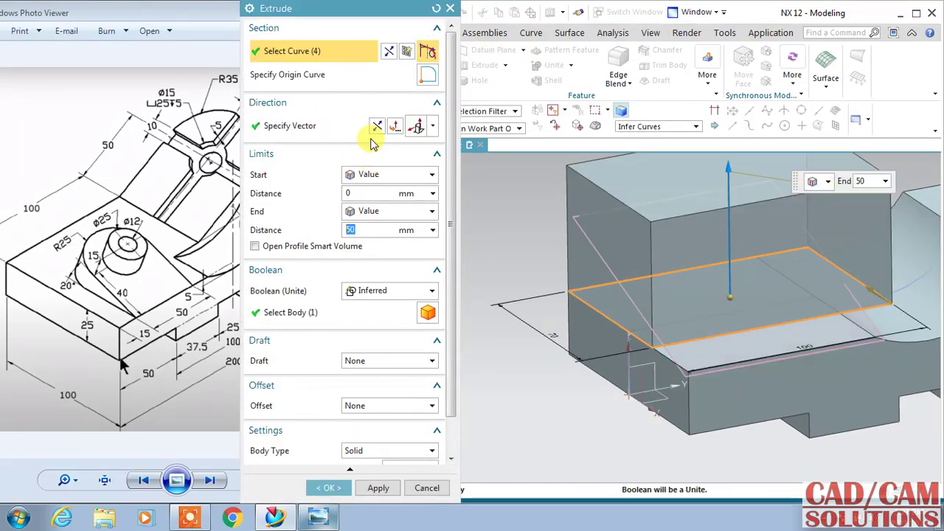
left_click(377, 125)
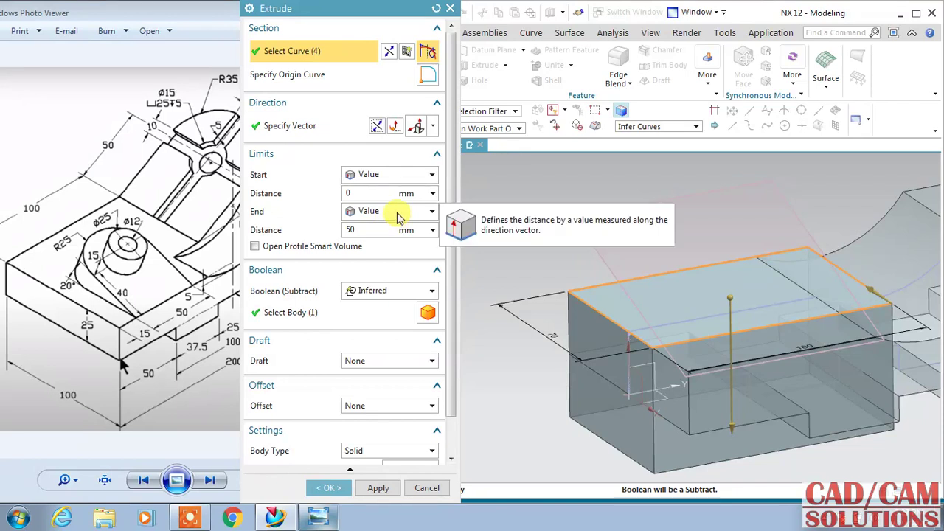
left_click(399, 213)
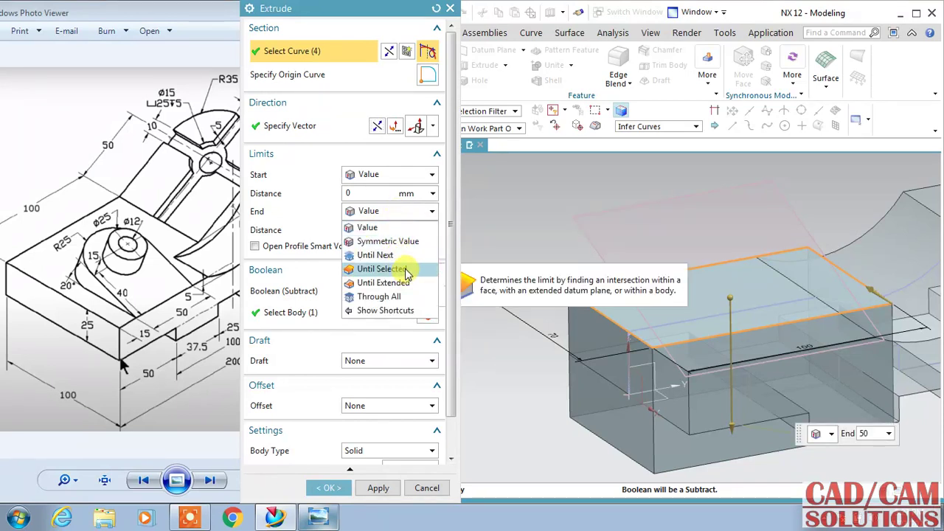
left_click(405, 270)
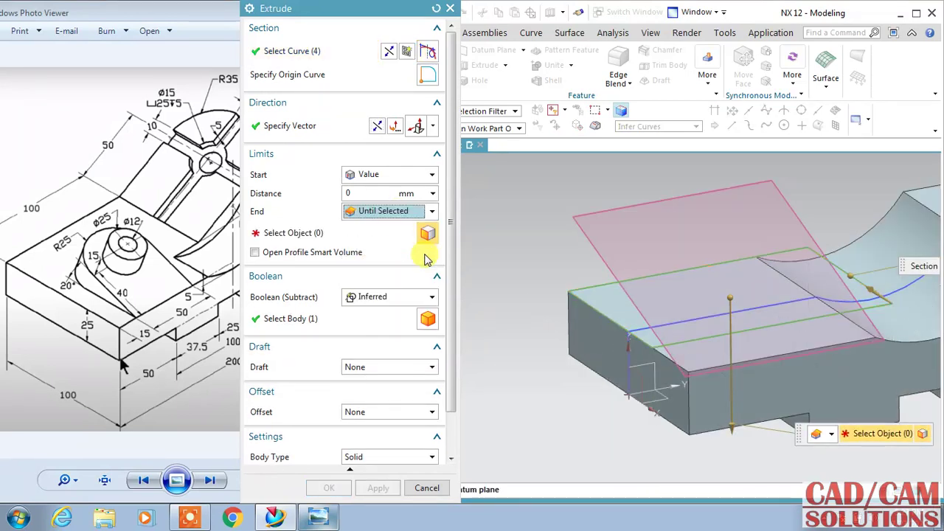
left_click(904, 330)
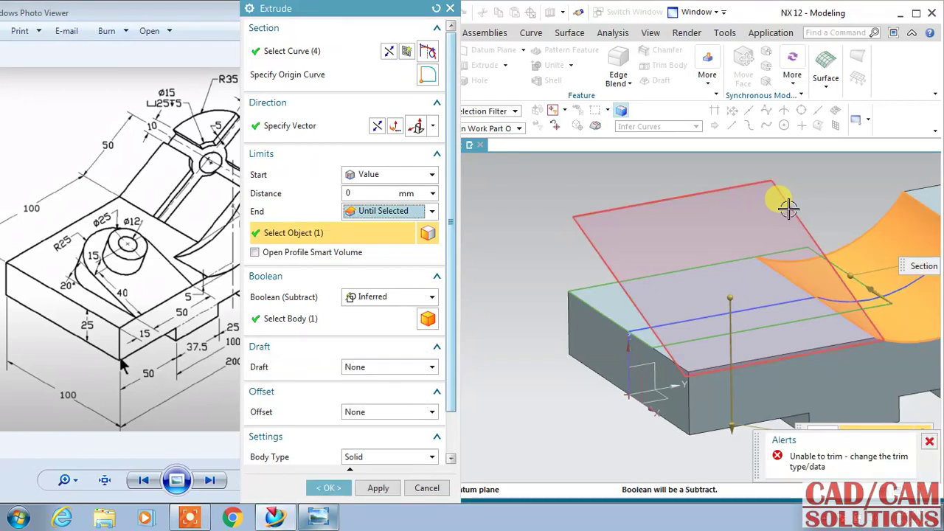
left_click(389, 212)
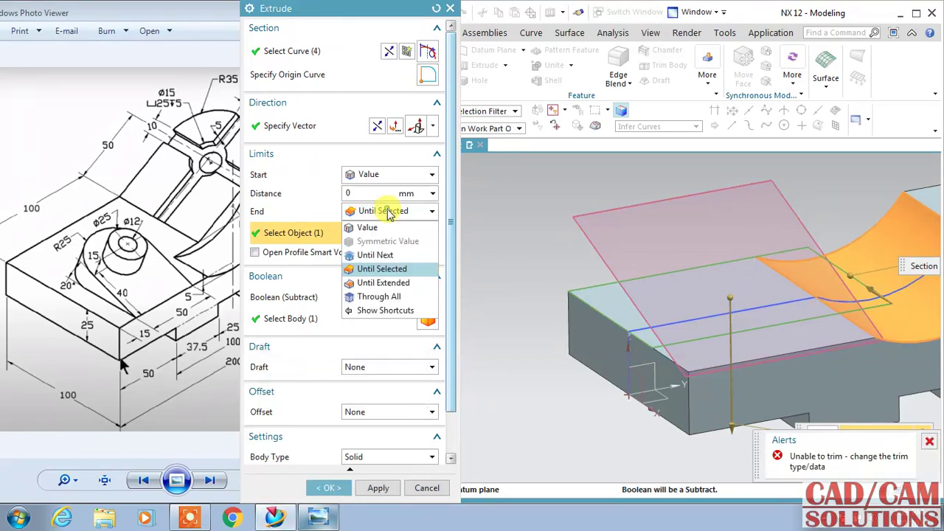
left_click(377, 269)
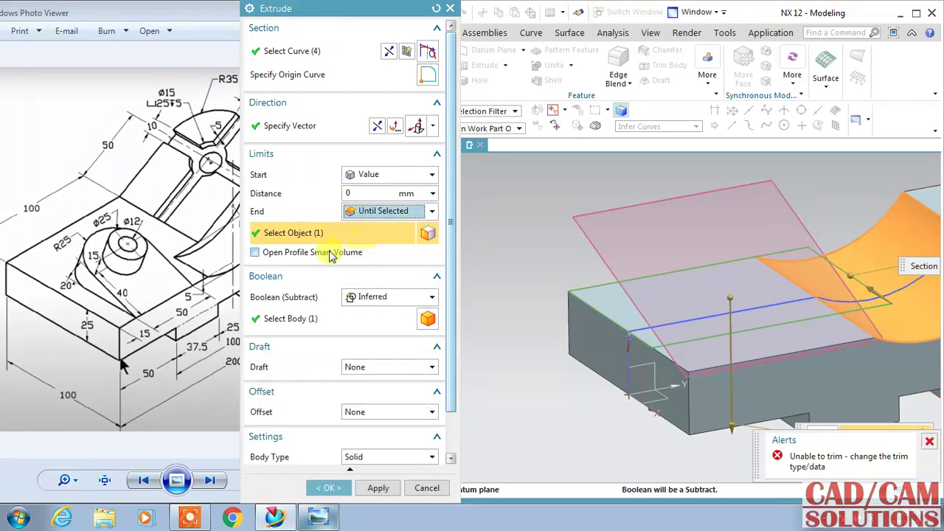
left_click(361, 212)
left_click(366, 228)
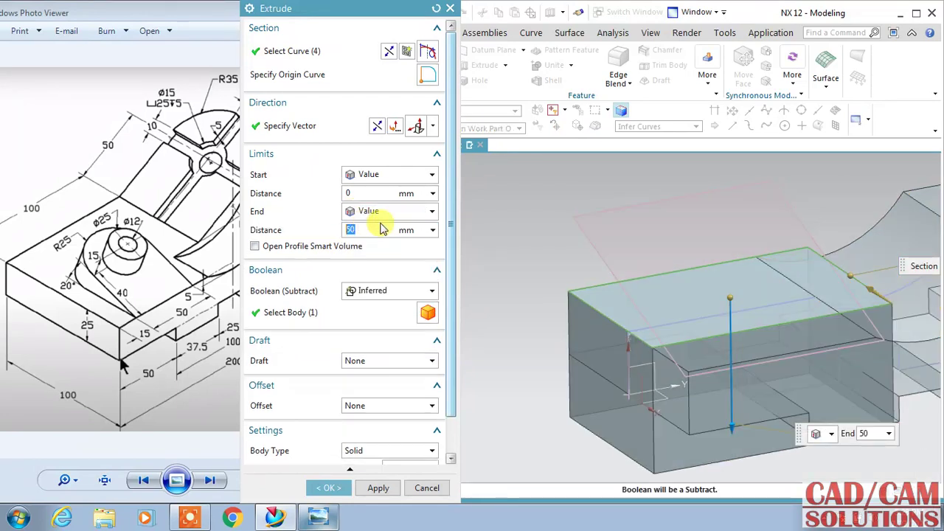
- Set the extrusion height to 18 mm, unite it with the body, and confirm
mouse_move(731, 425)
left_mouse_down()
mouse_move(745, 340)
mouse_move(738, 337)
left_mouse_up()
mouse_move(738, 337)
middle_mouse_down()
mouse_move(654, 242)
mouse_move(667, 248)
mouse_move(679, 236)
mouse_move(680, 250)
middle_mouse_up()
left_click(369, 291)
left_click(370, 321)
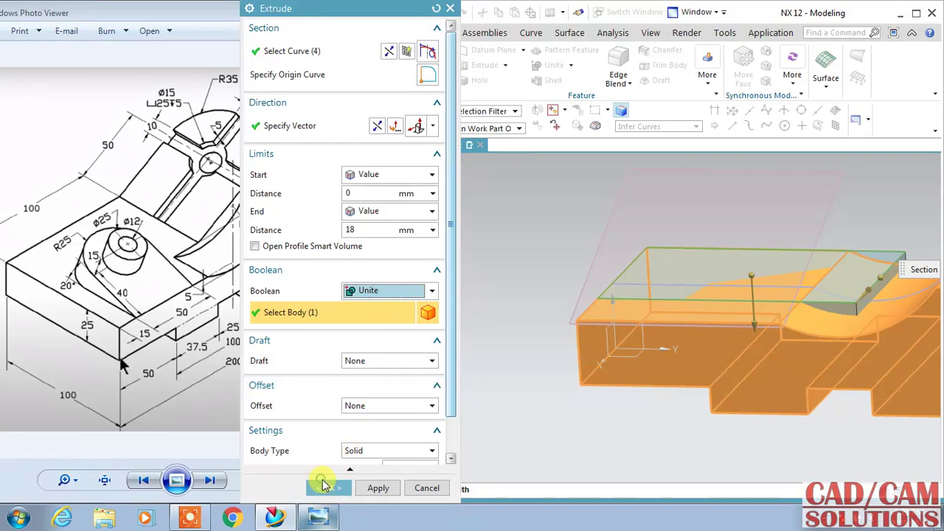
left_click(339, 491)
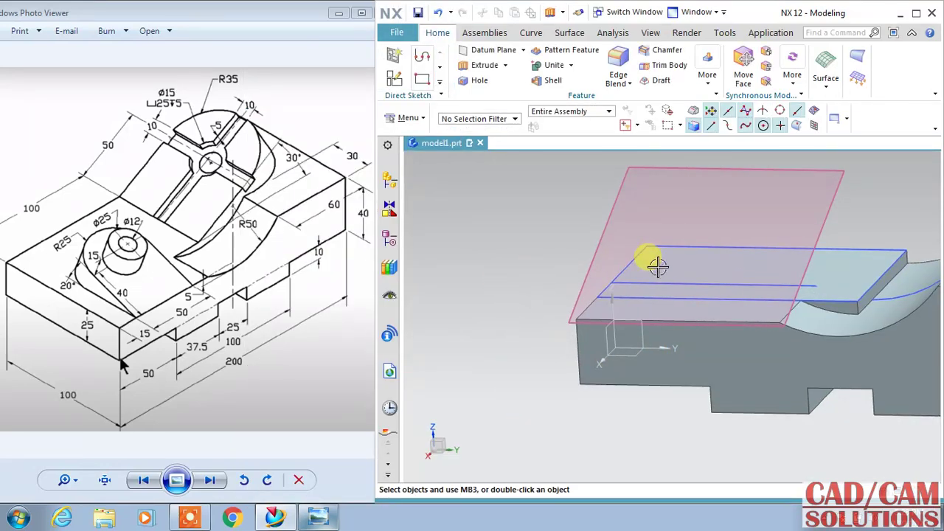
- Create a 150° At Angle datum plane from the block's top face, pivoting on its edge
scroll(568, 369, "down", 2)
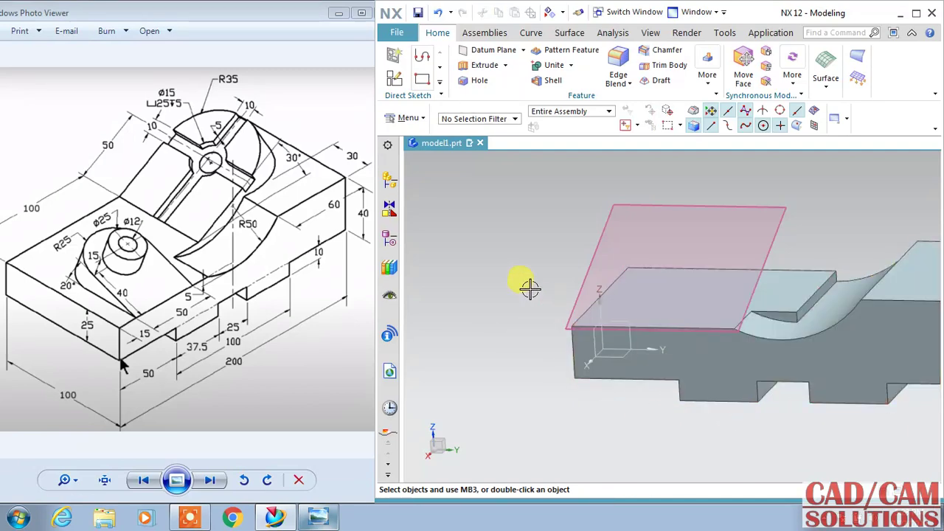
middle_click_drag(530, 288, 541, 288)
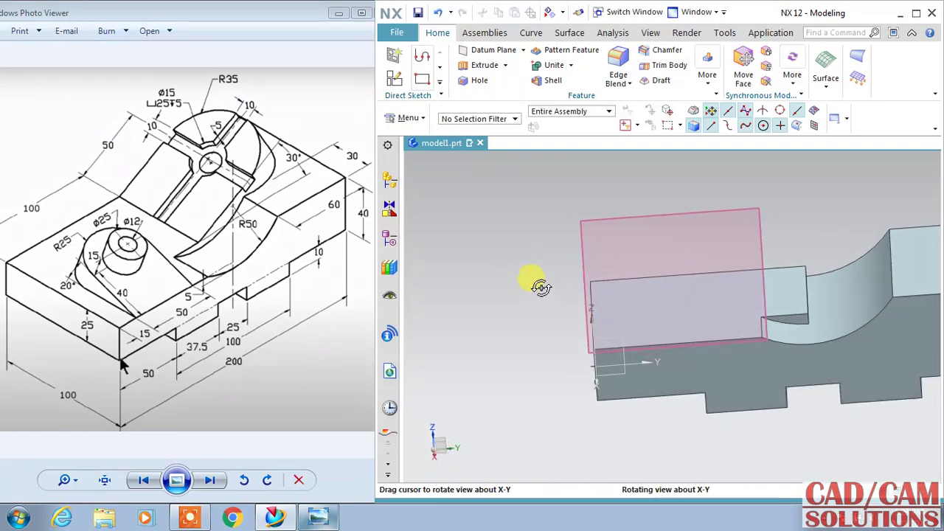
middle_click_drag(540, 288, 436, 280)
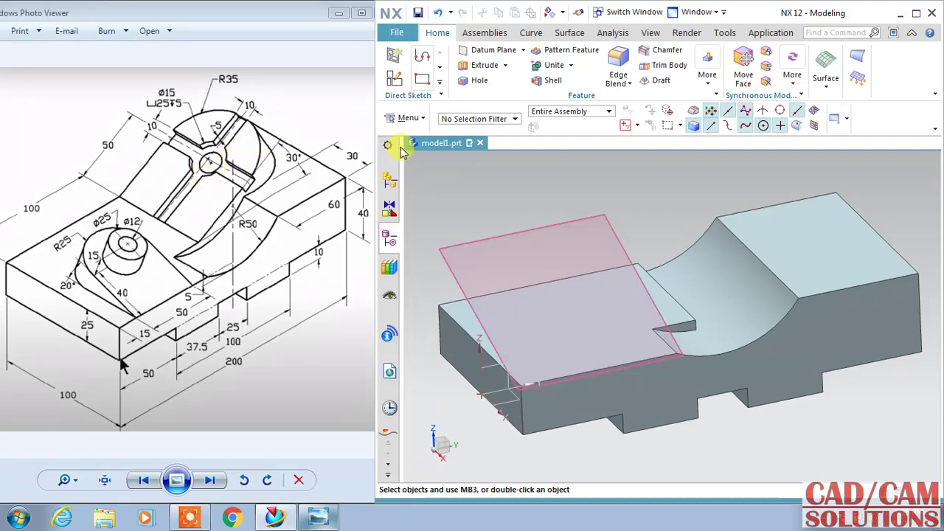
left_click(469, 51)
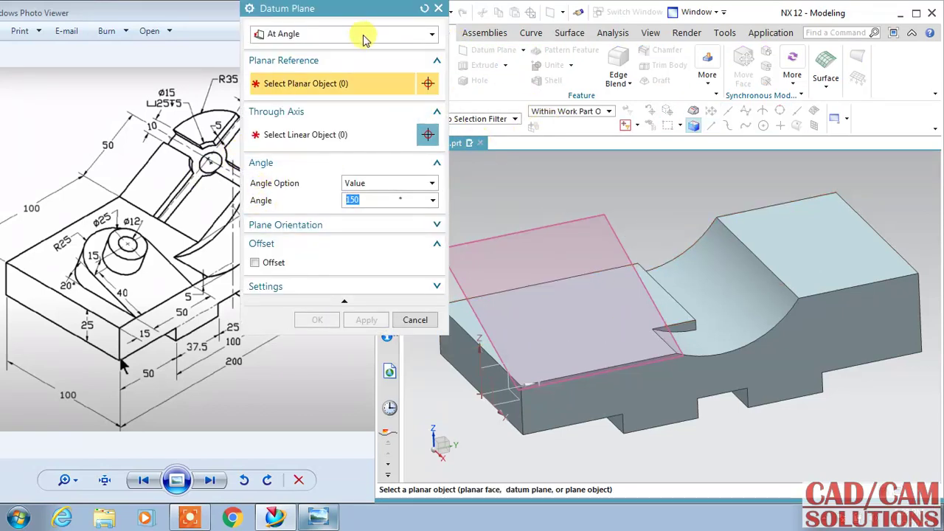
left_click(659, 290)
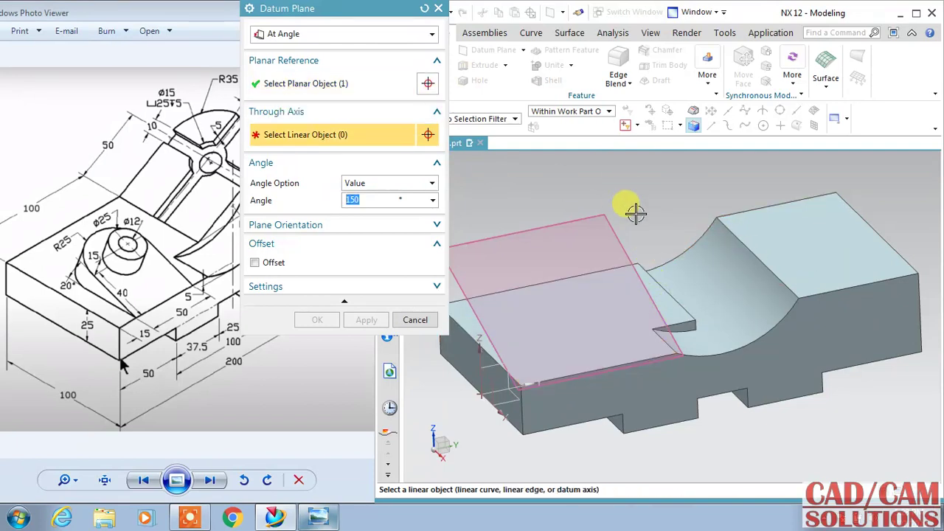
left_click(656, 279)
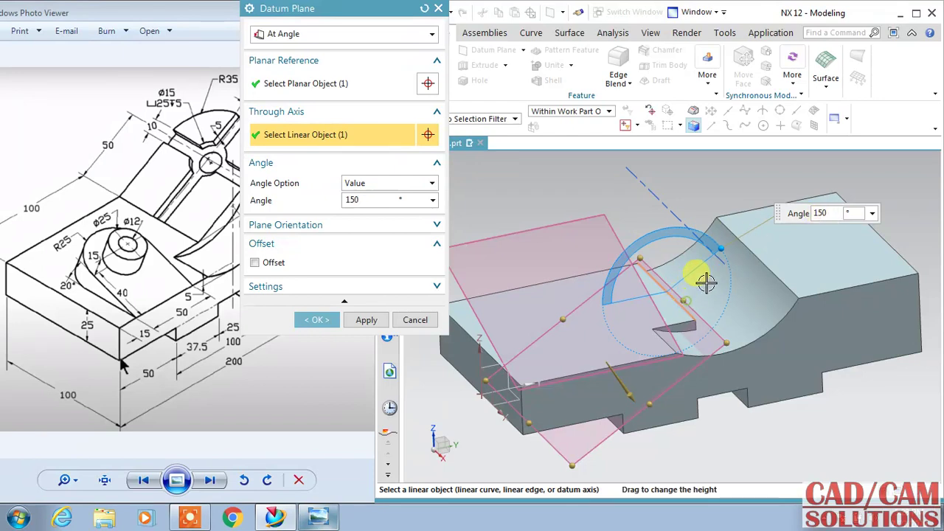
left_click_drag(720, 249, 842, 172)
left_click_drag(529, 422, 628, 312)
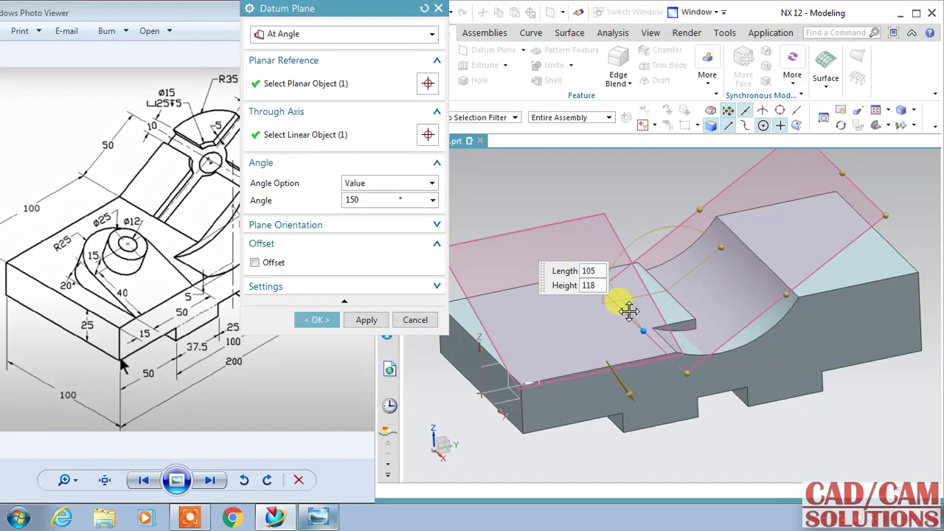
left_click(367, 321)
left_click(314, 320)
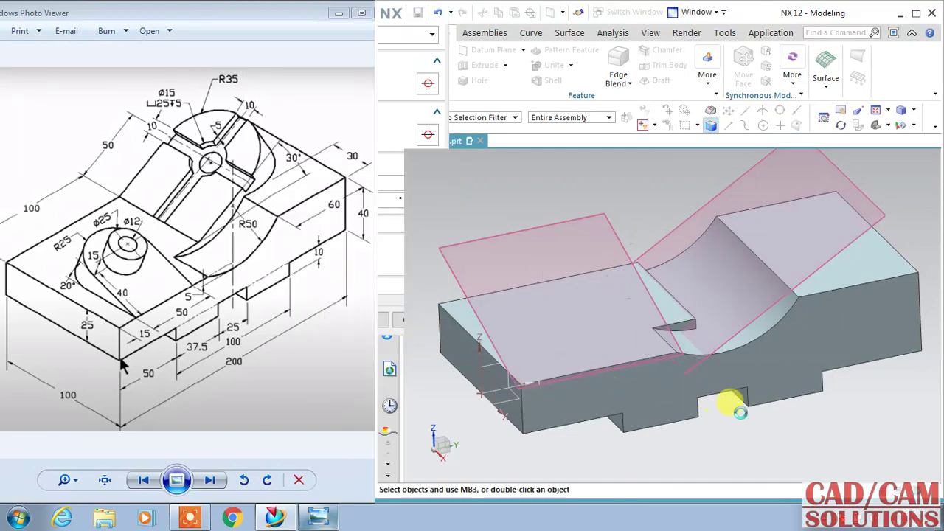
mouse_move(841, 415)
middle_mouse_down()
mouse_move(775, 421)
mouse_move(811, 415)
middle_mouse_up()
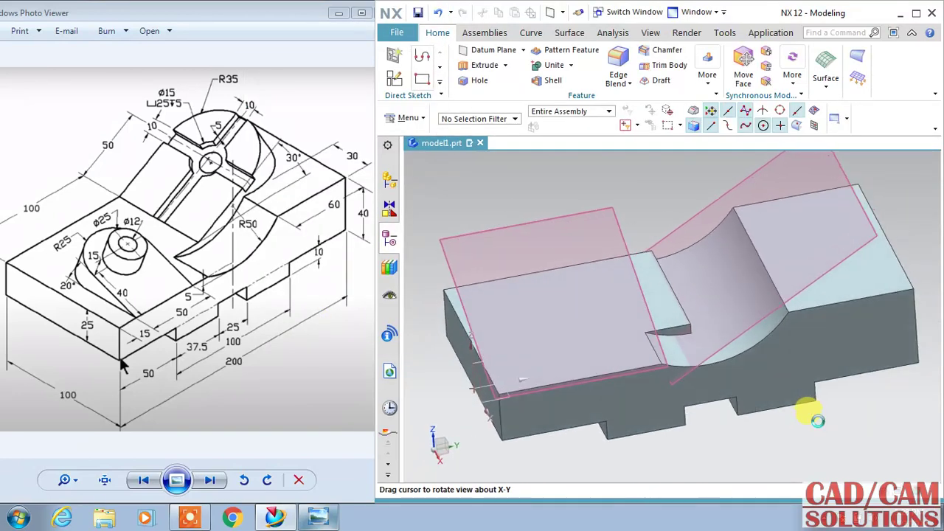
- Start a new sketch, SKETCH_002, on the first angled datum plane
left_click(543, 220)
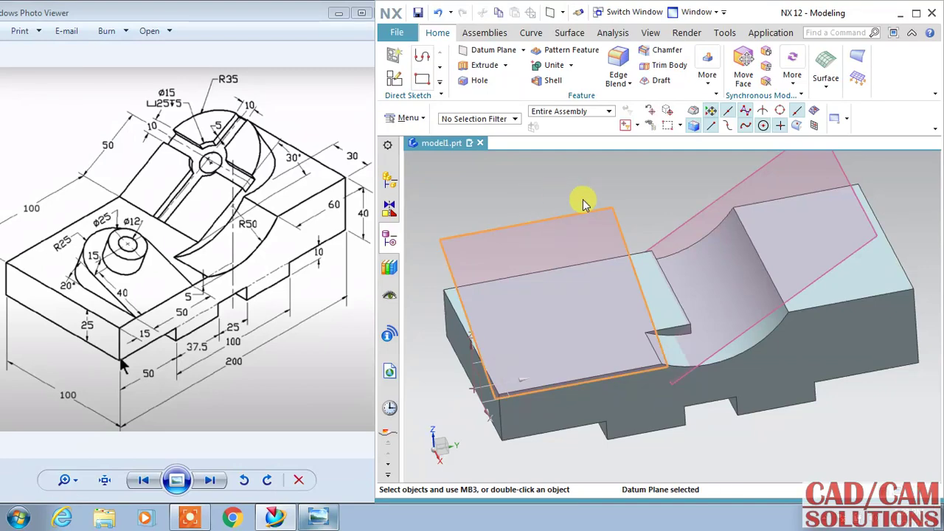
key("s")
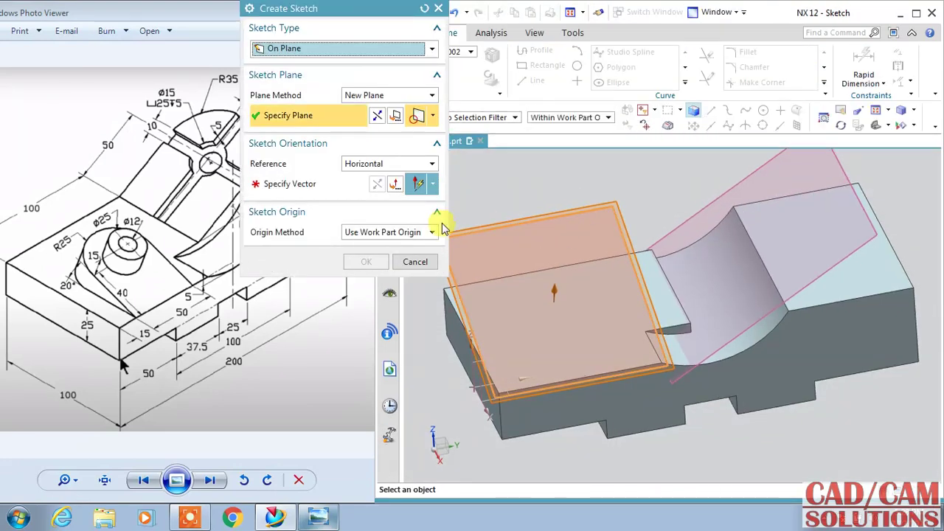
left_click(710, 309)
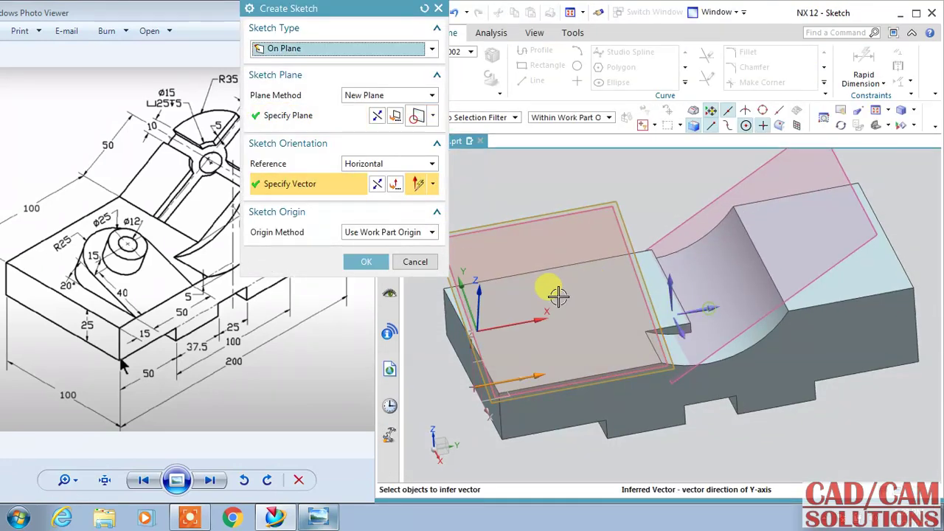
left_click(365, 261)
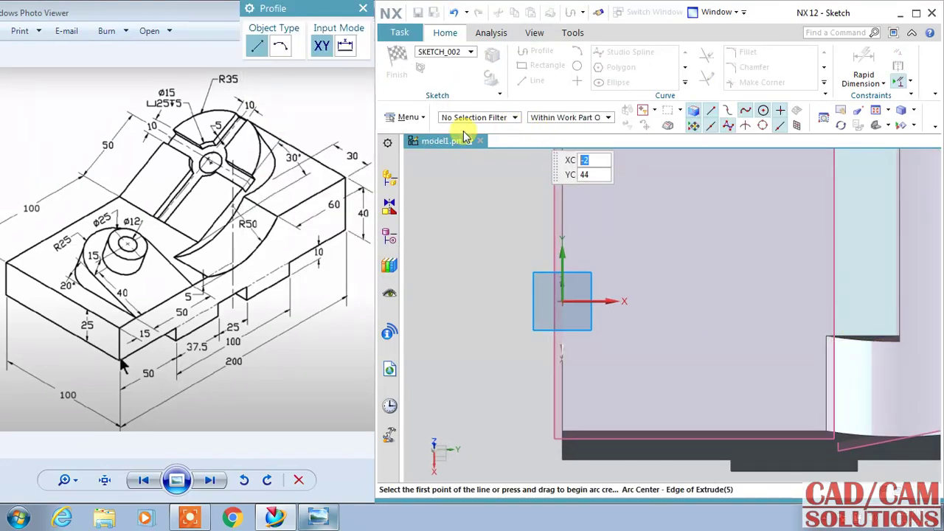
- Draw a rectangle with one corner on the bottom edge
key("Escape")
left_click(546, 65)
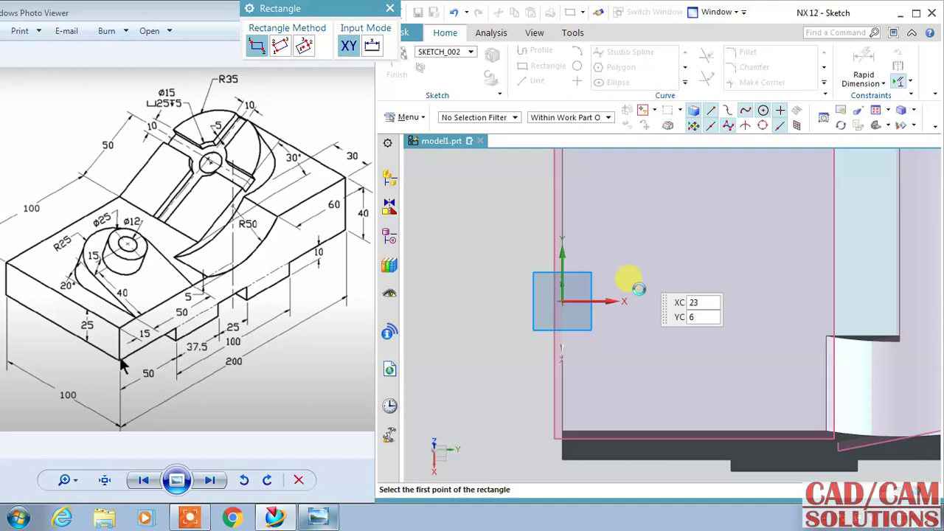
left_click(618, 431)
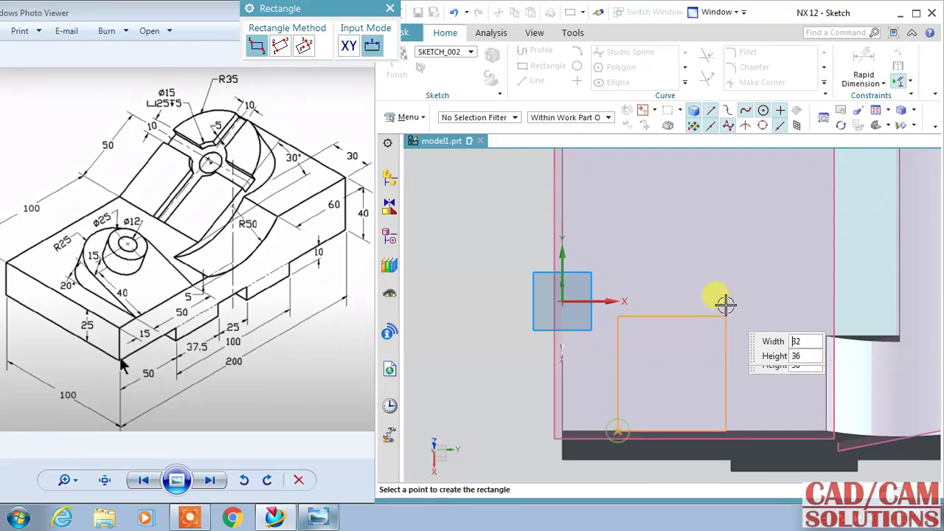
left_click(723, 290)
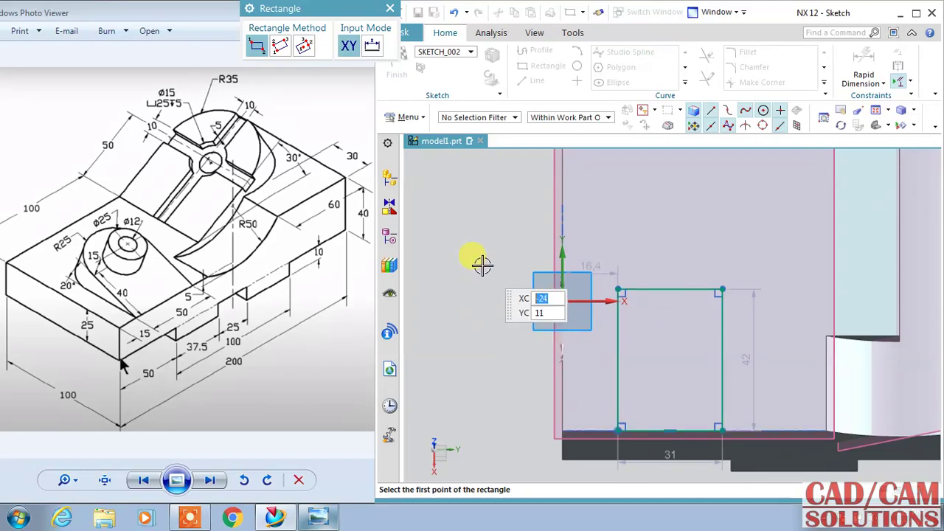
key("Escape")
- Round the rectangle's top into a semicircle with a three-curve fillet on both sides and top
left_click(738, 55)
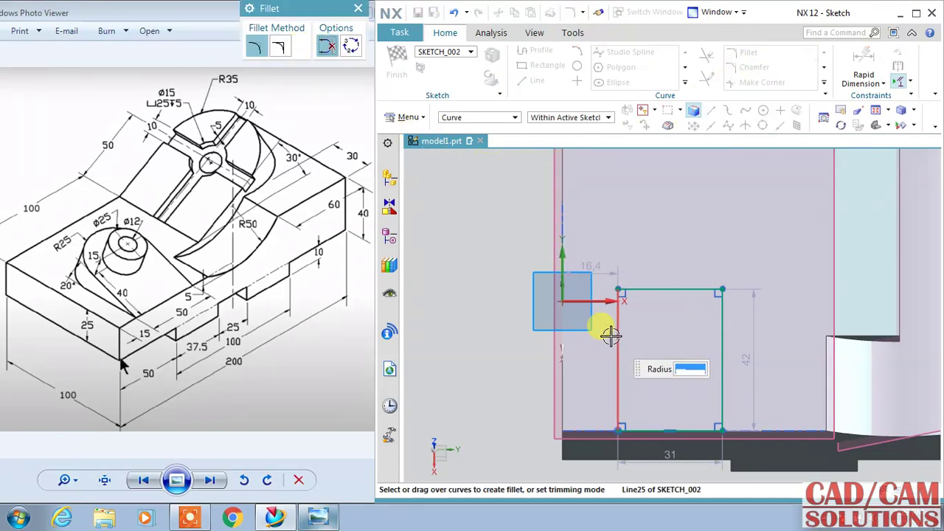
left_click(718, 339)
left_click(618, 317)
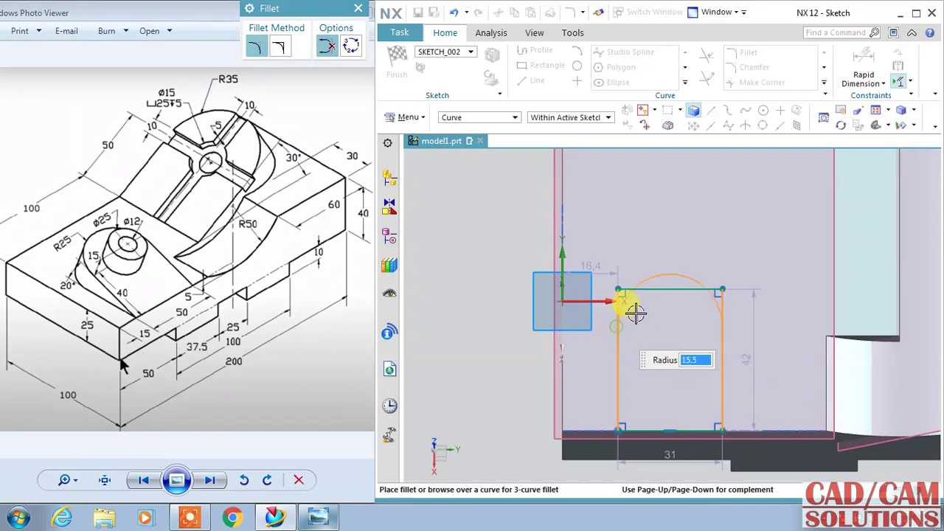
left_click(669, 289)
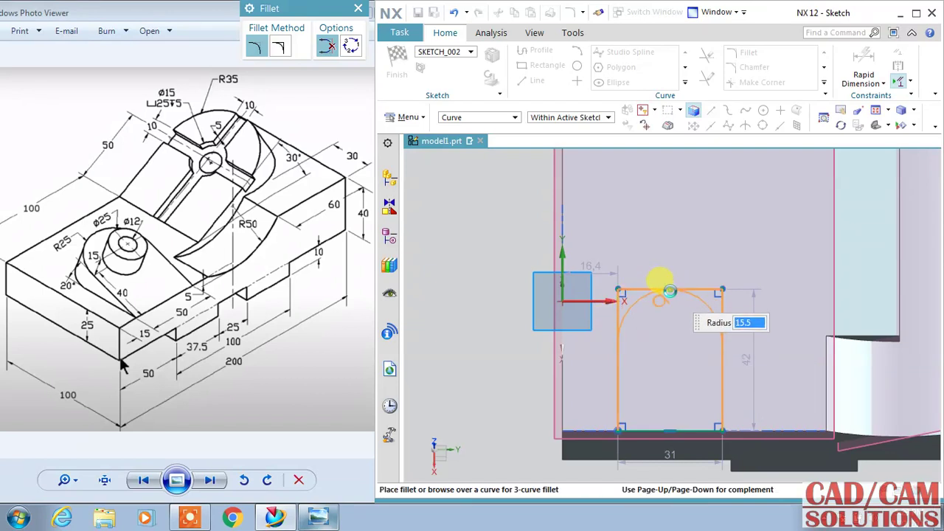
key("Escape")
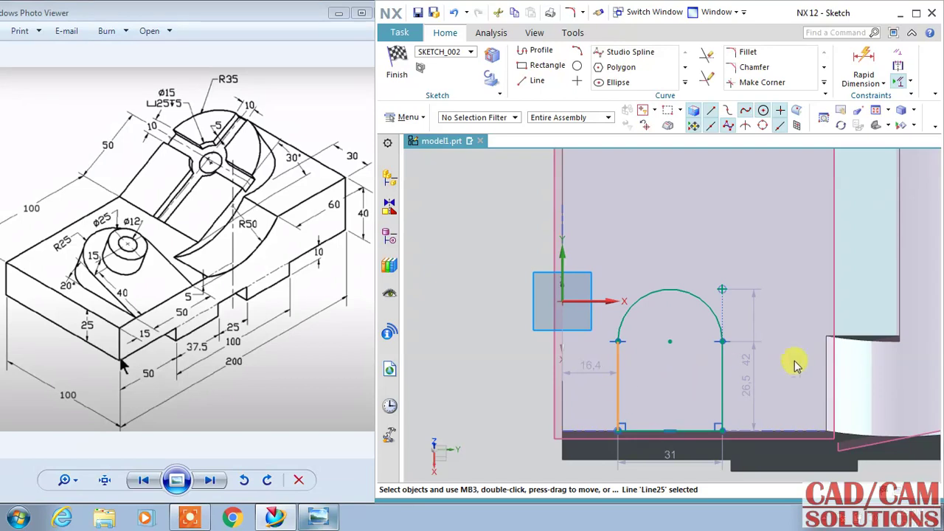
- Constrain the right vertical line and begin editing the 26.5 height dimension
key("Escape")
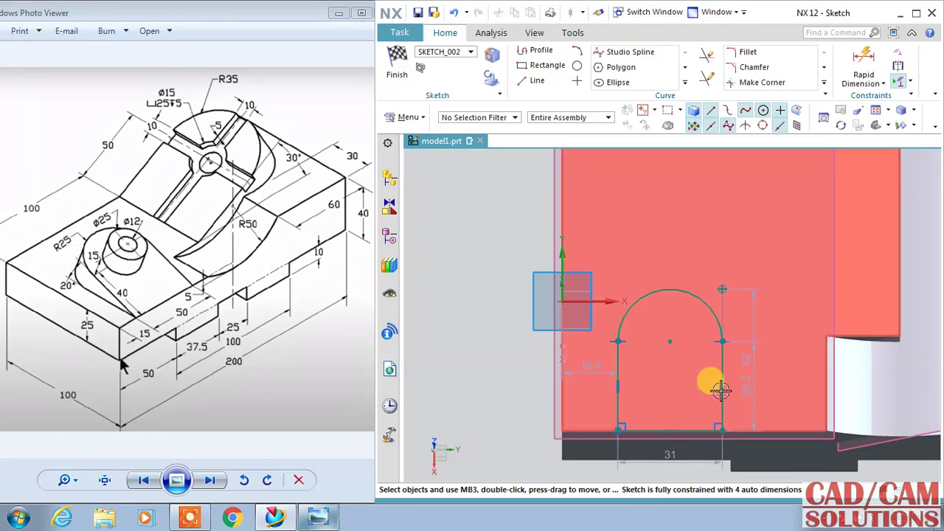
left_click(722, 398)
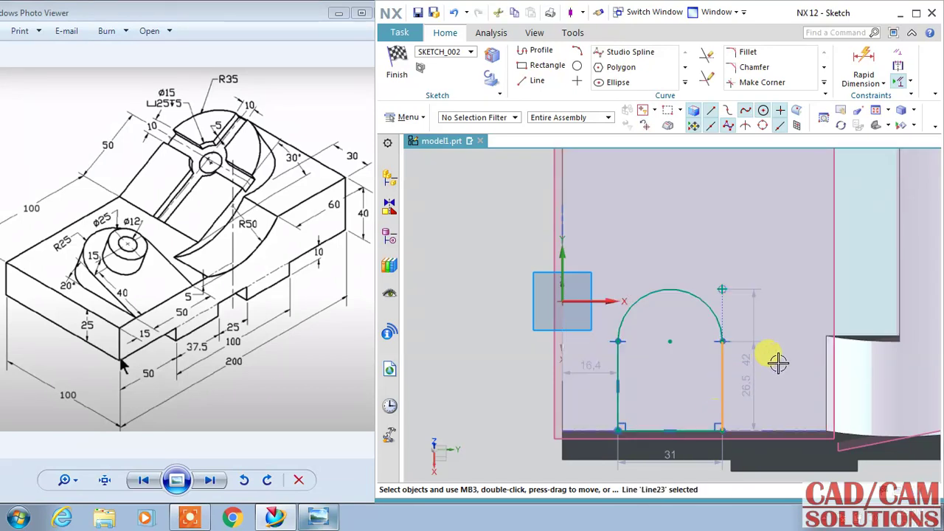
left_click(823, 338)
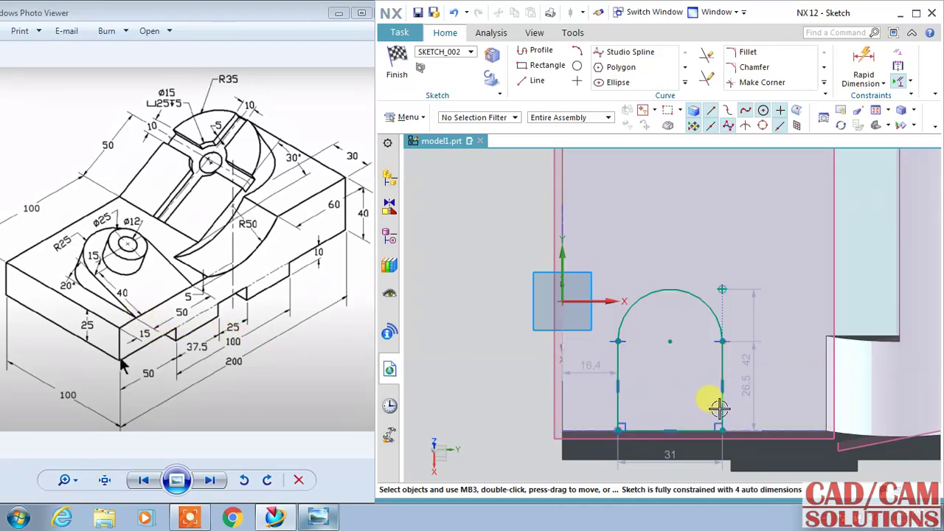
double_click(751, 388)
type("40")
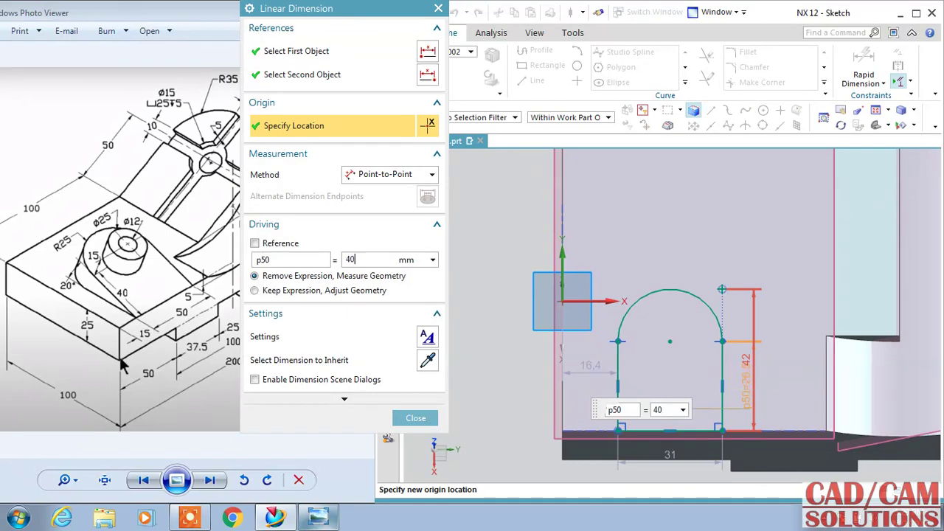
- Set the arch height to 40 and its offset from the origin to 15
left_click(752, 385)
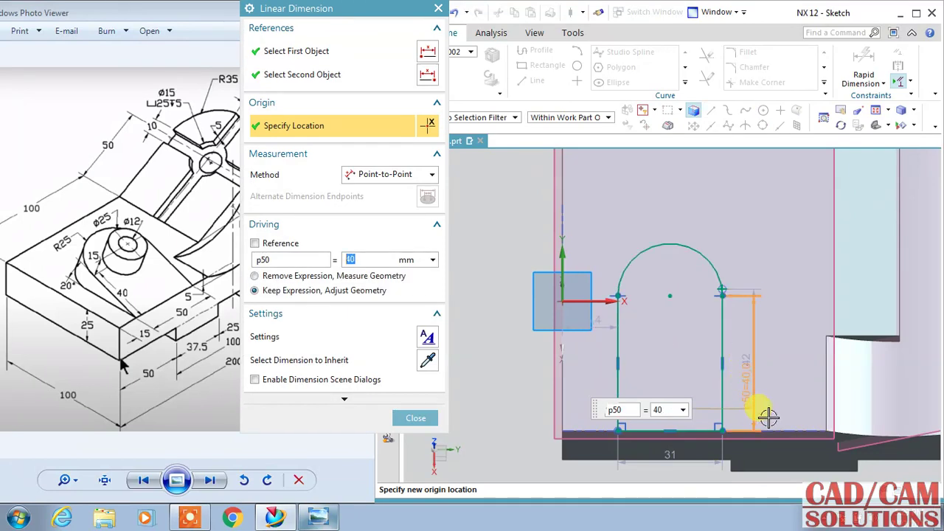
left_click(596, 327)
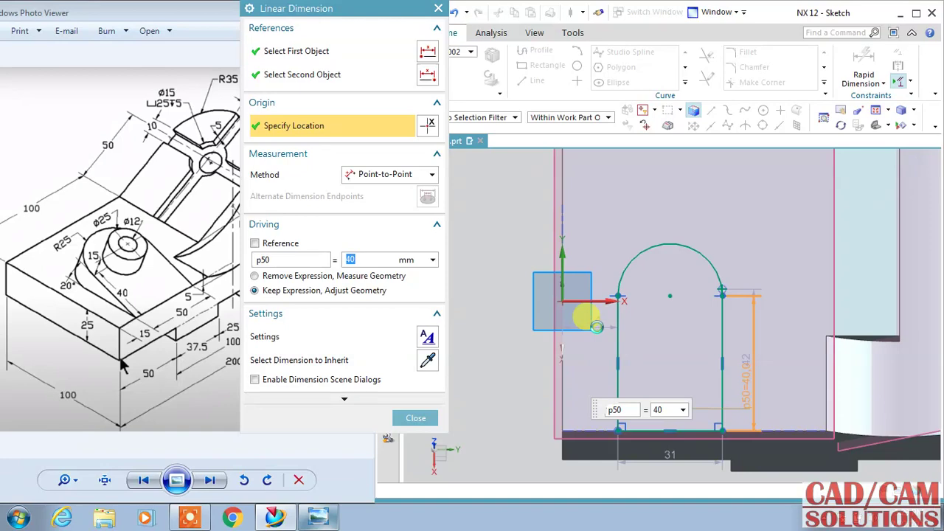
type("15")
left_click(595, 321)
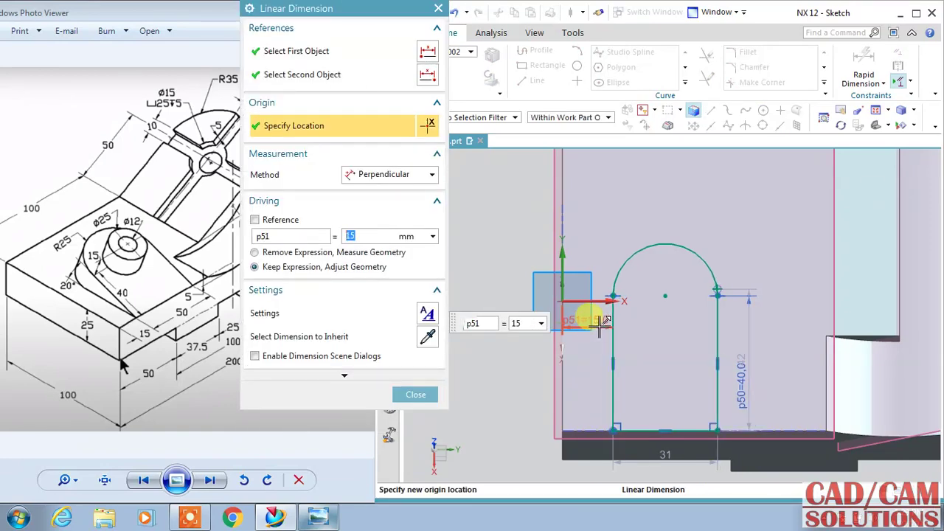
scroll(721, 298, "up", 2)
scroll(736, 273, "up", 2)
scroll(730, 265, "up", 2)
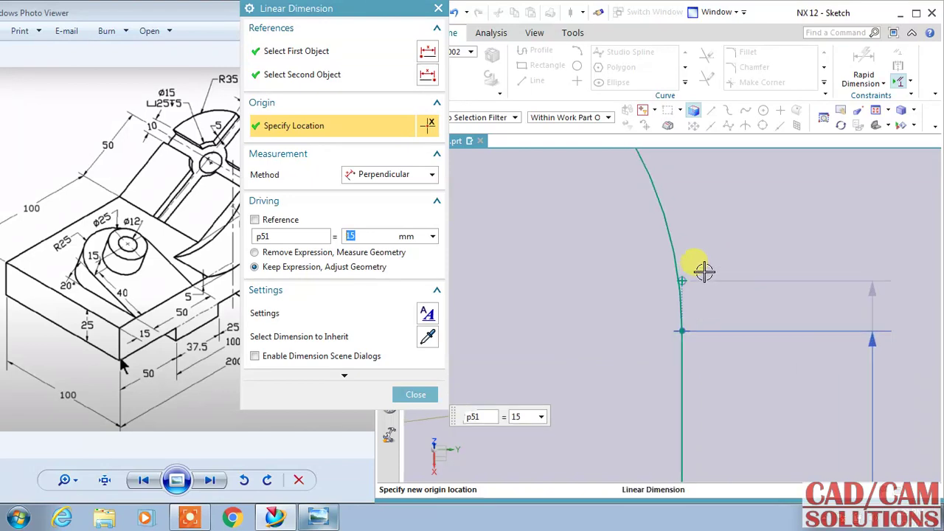
scroll(707, 273, "down", 1)
scroll(701, 268, "down", 1)
scroll(701, 270, "down", 1)
scroll(703, 270, "down", 1)
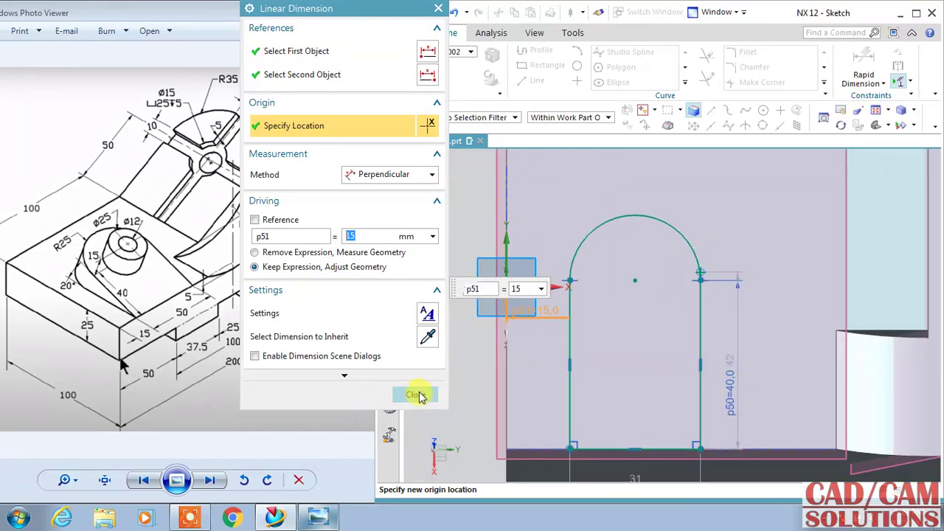
left_click(418, 397)
- Align the arc centre horizontally with both arc endpoints
left_click(699, 281)
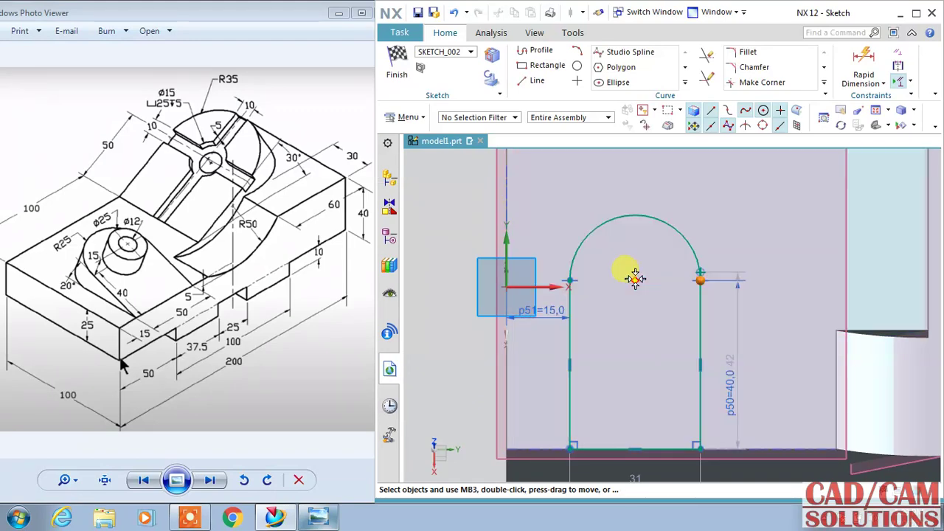
left_click(689, 275)
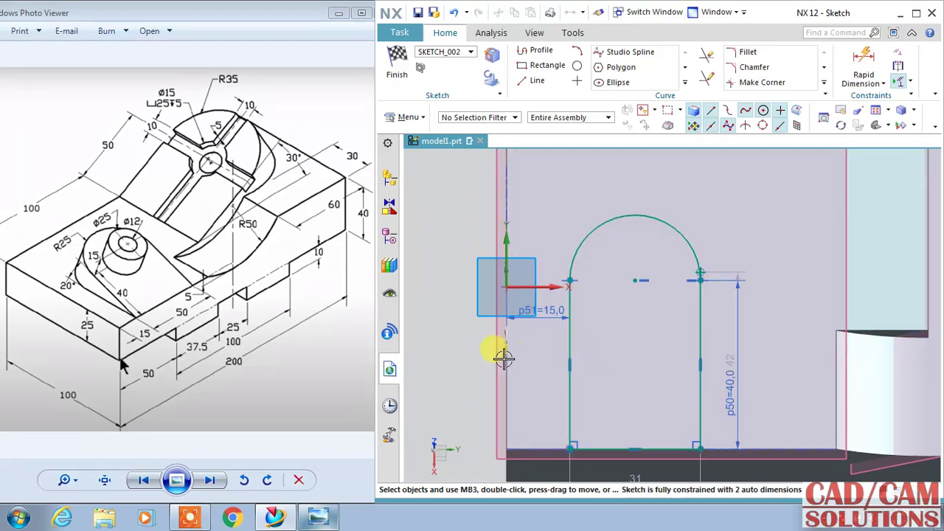
left_click(570, 281)
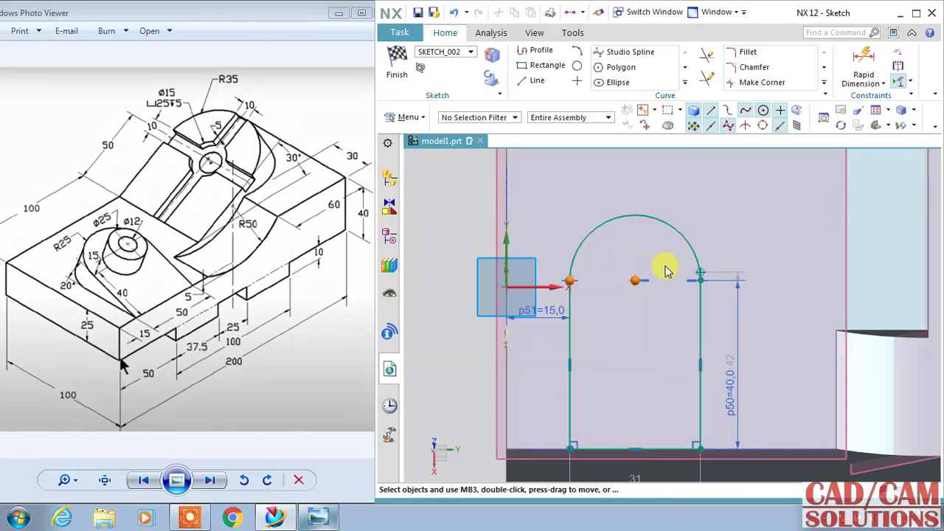
left_click(622, 286)
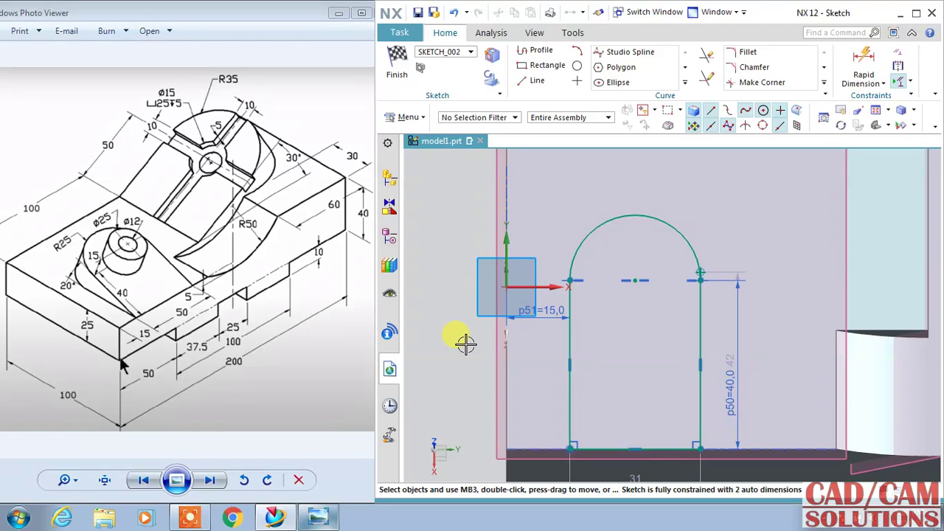
- Change the arch width dimension from 31 to 50
scroll(572, 361, "down", 2)
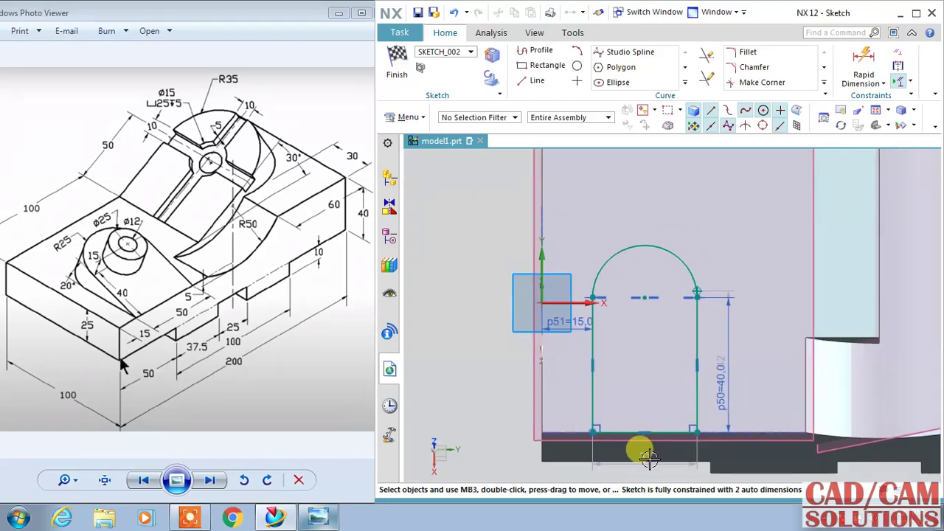
double_click(642, 455)
type("5")
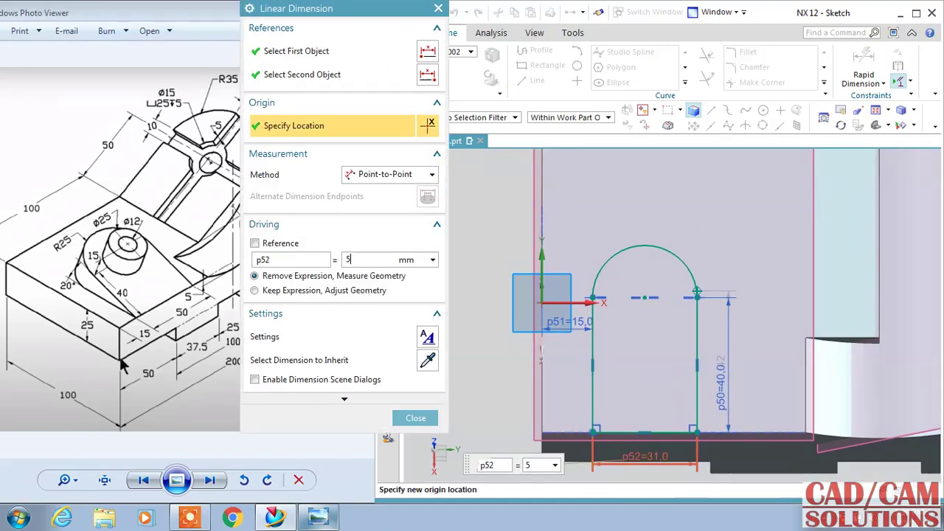
left_click(634, 446)
left_click(415, 421)
left_click(413, 418)
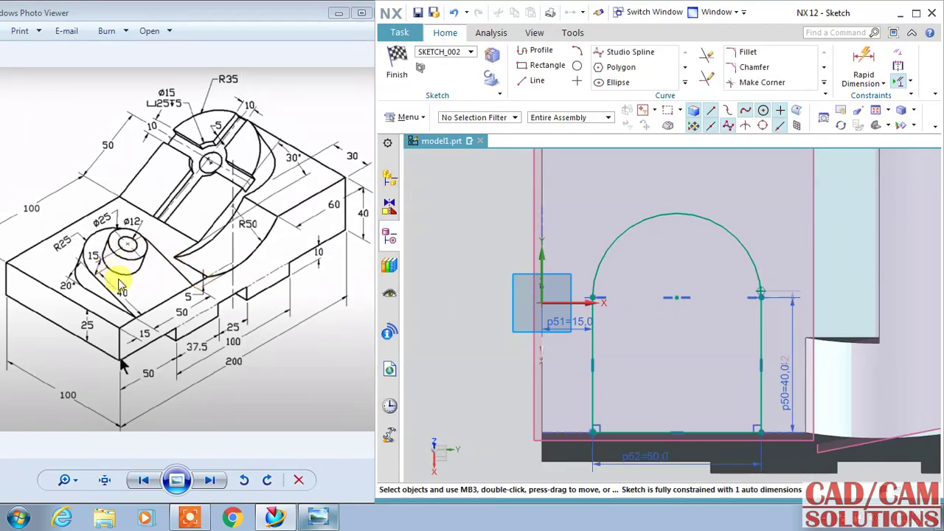
- Draw concentric Ø25 and Ø12 circles centred on the arch's centre
left_click(578, 66)
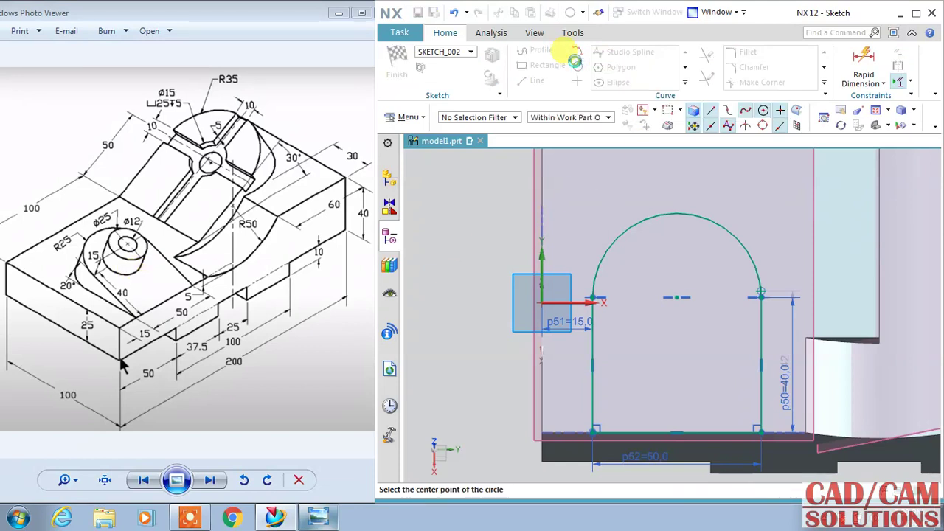
left_click(677, 298)
type("12")
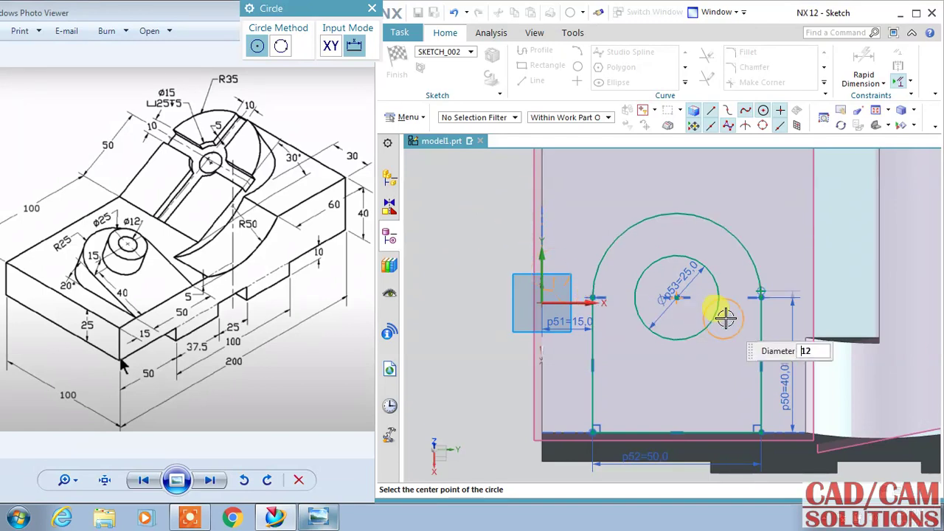
left_click(677, 297)
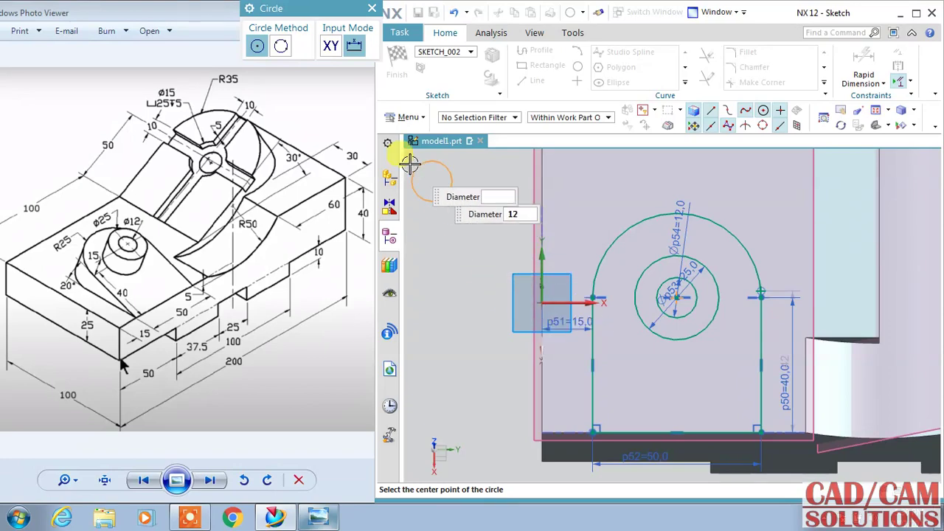
key("Escape")
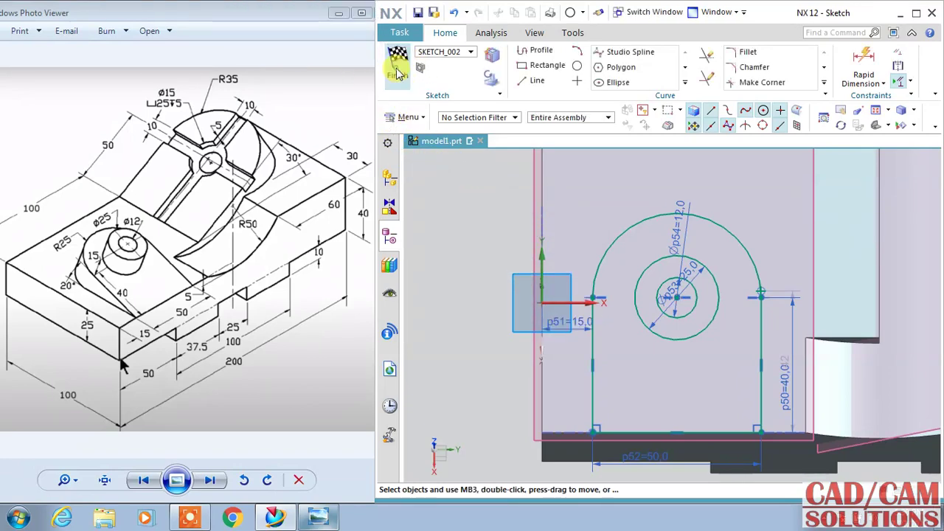
- Finish SKETCH_002 and orbit the model to view it in 3D
key("ctrl+q")
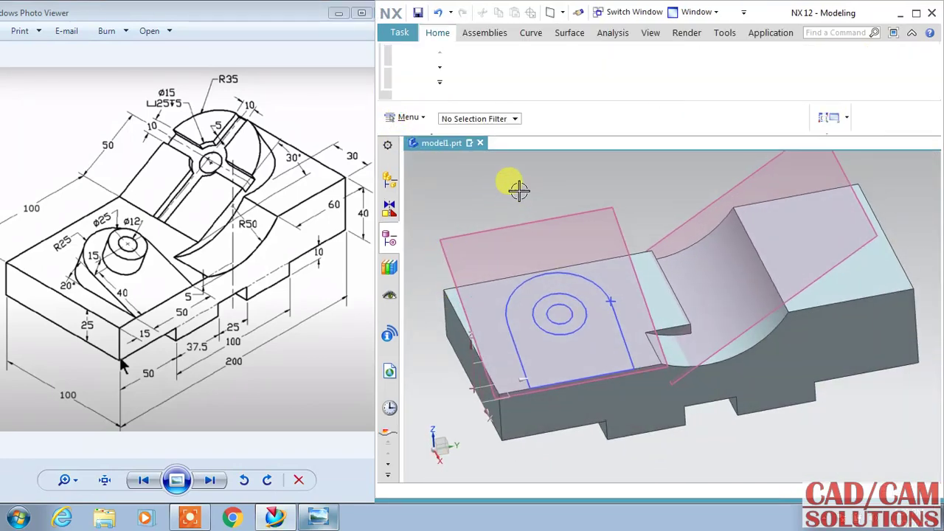
middle_click_drag(517, 185, 583, 183)
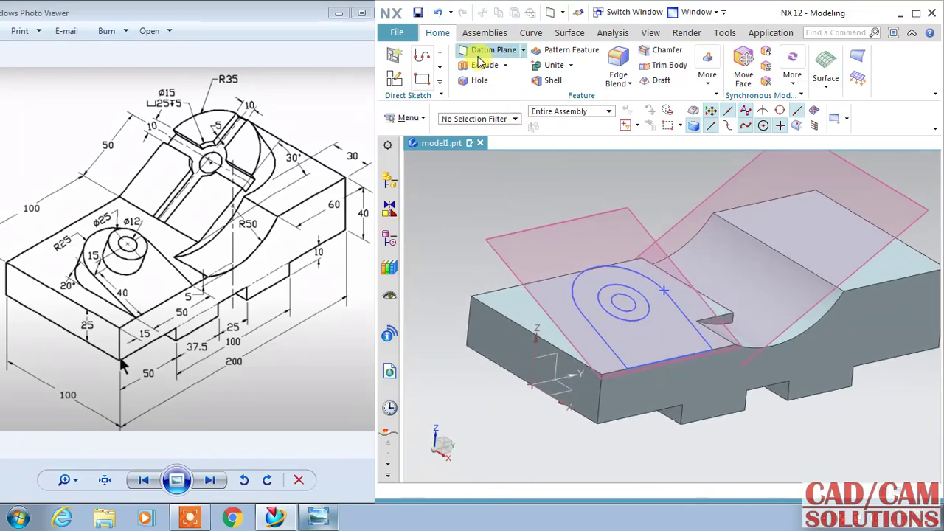
left_click(483, 65)
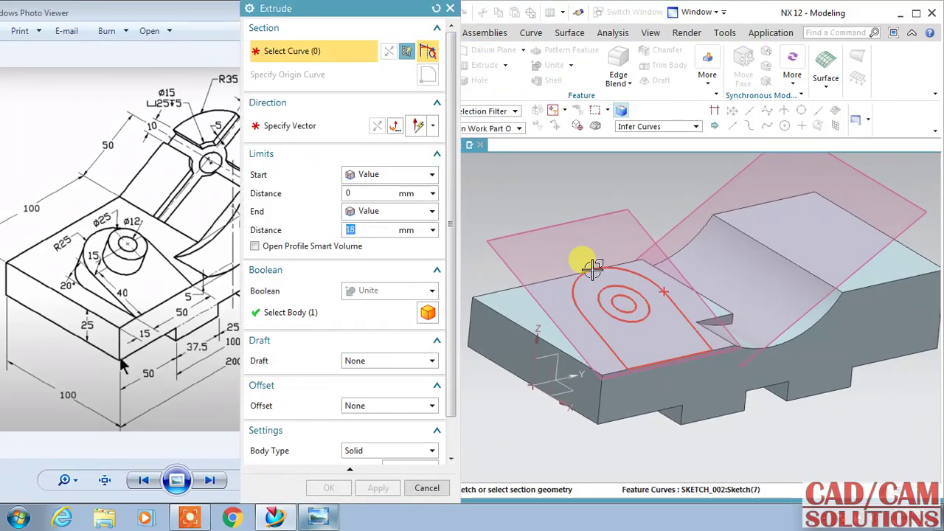
- Extrude the four rib curves downward until the base's top face, united with the bracket
left_click(642, 126)
left_click(631, 155)
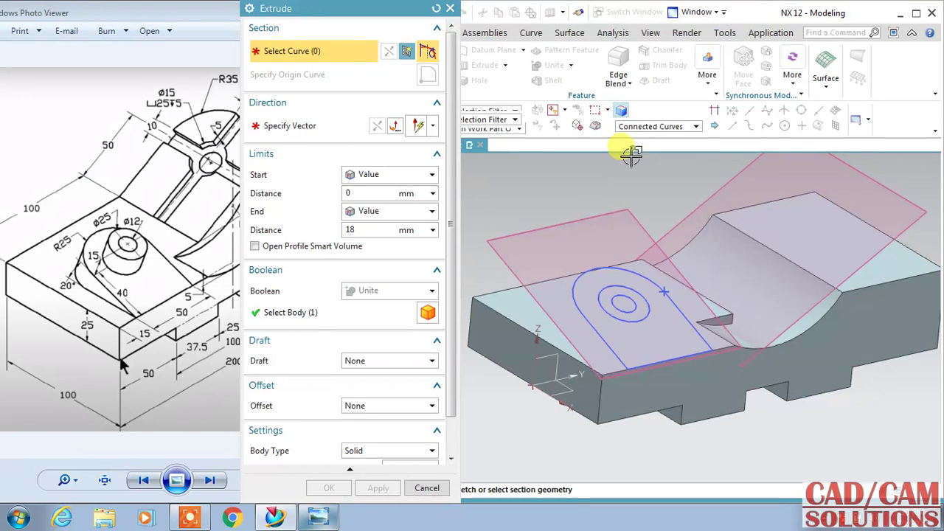
left_click(585, 247)
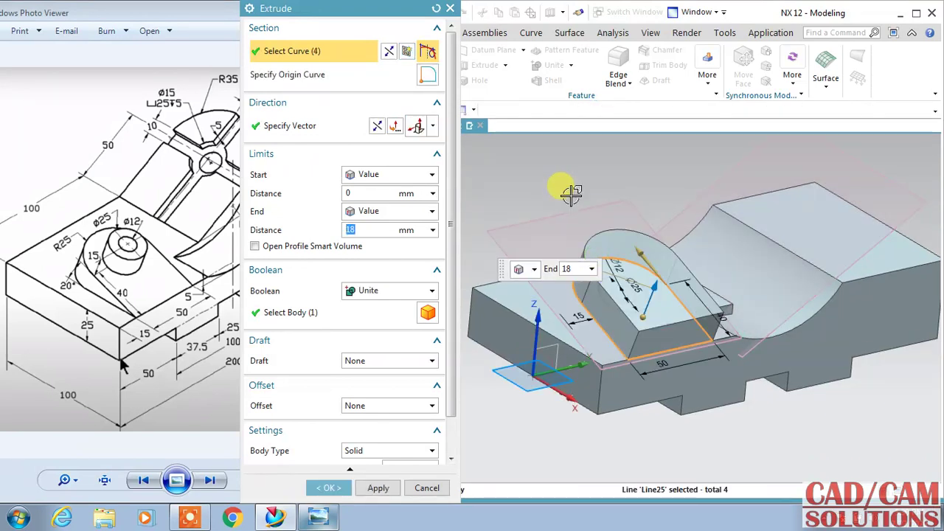
left_click(377, 126)
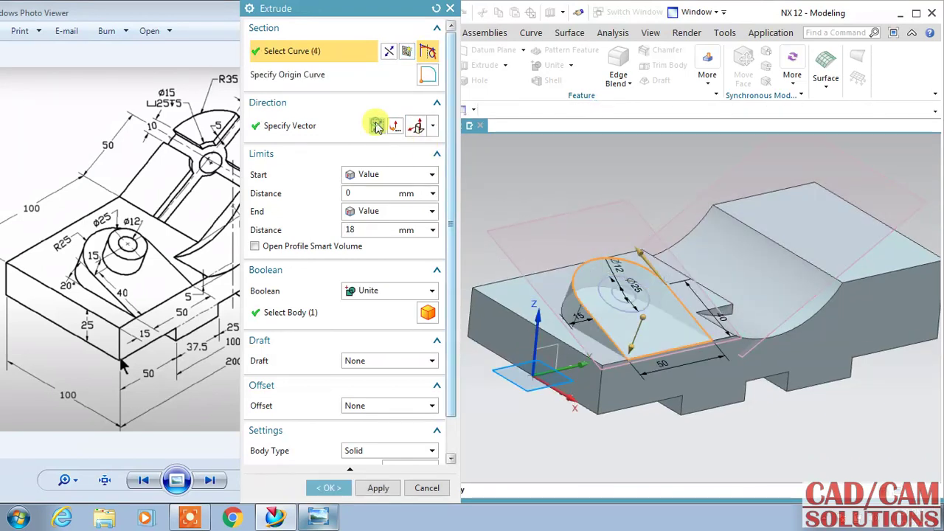
left_click(398, 212)
left_click(398, 281)
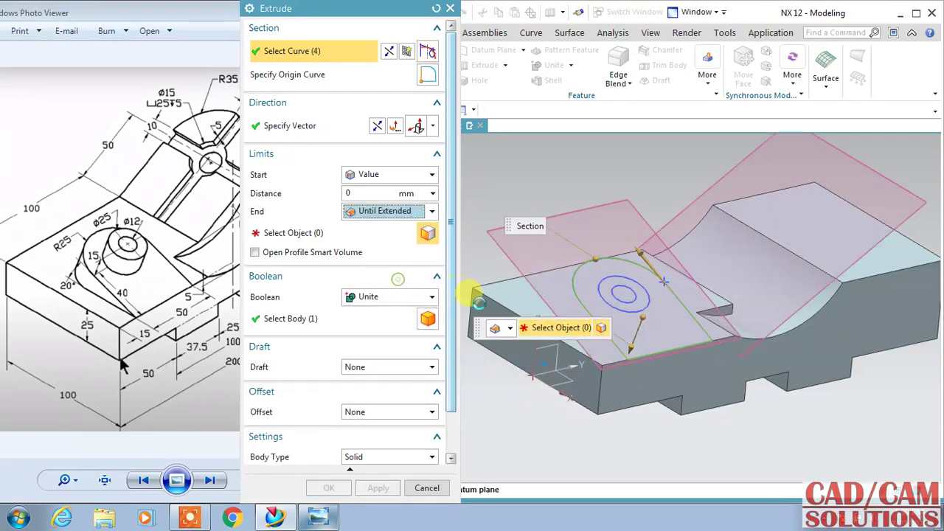
left_click(520, 295)
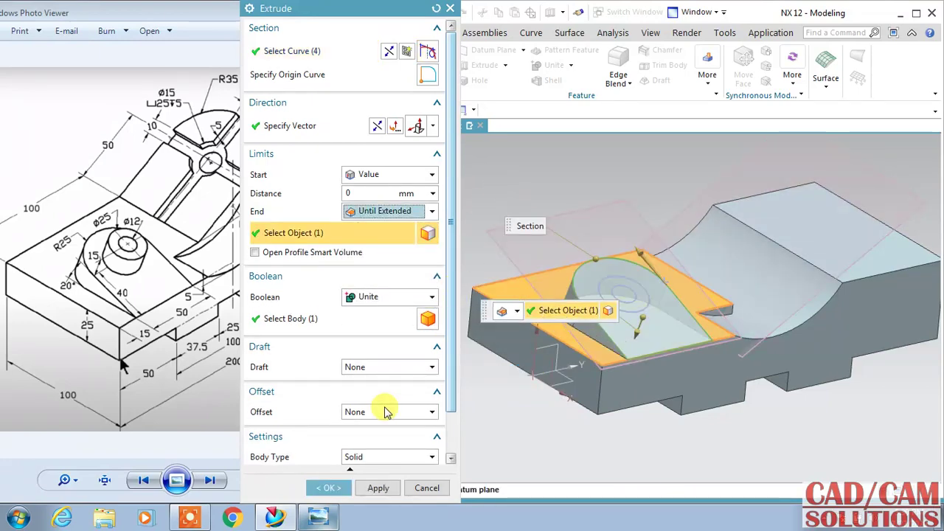
left_click(378, 488)
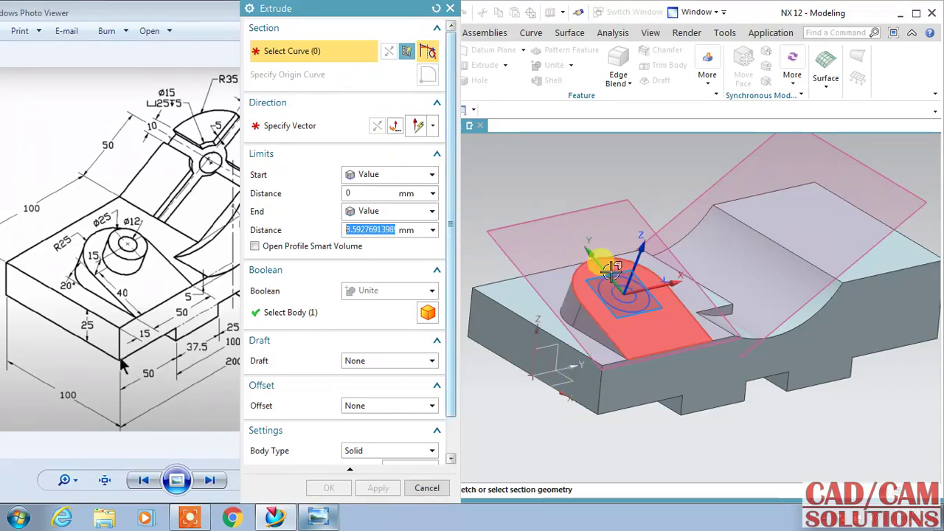
- Extrude the Ø25 and Ø12 circles 15 mm into a holed boss united with the body
scroll(604, 273, "up", 2)
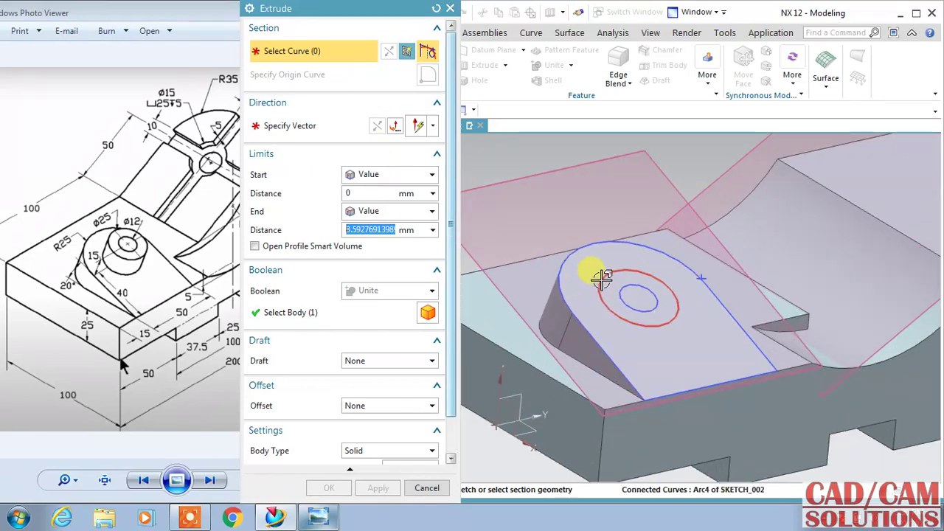
left_click(602, 277)
left_click(642, 310)
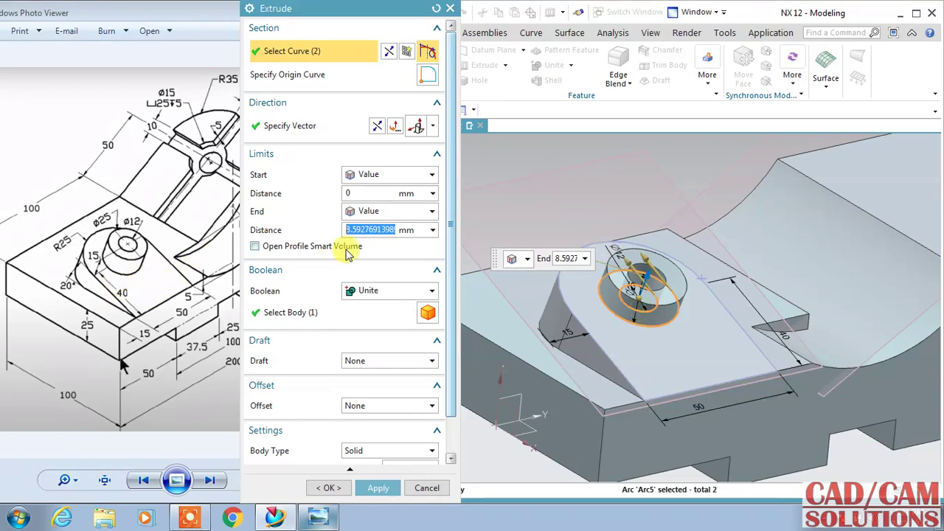
type("15")
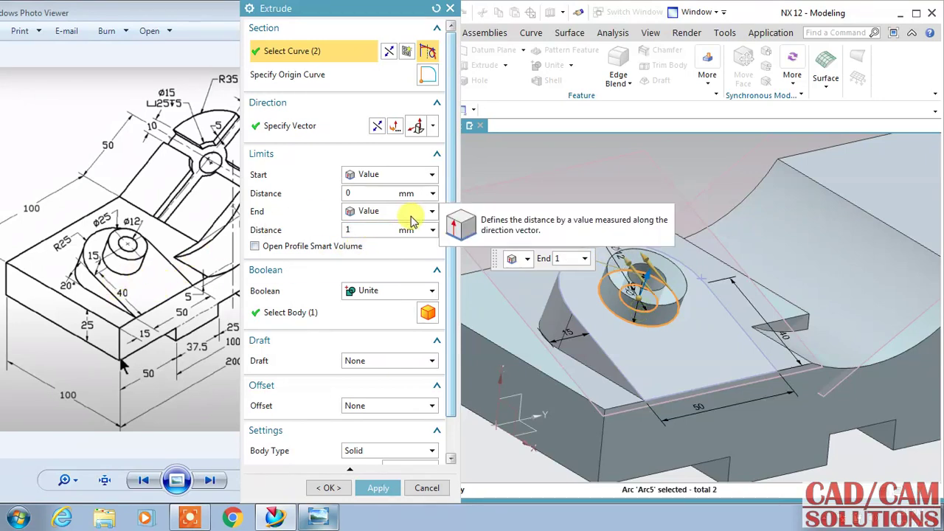
key("Return")
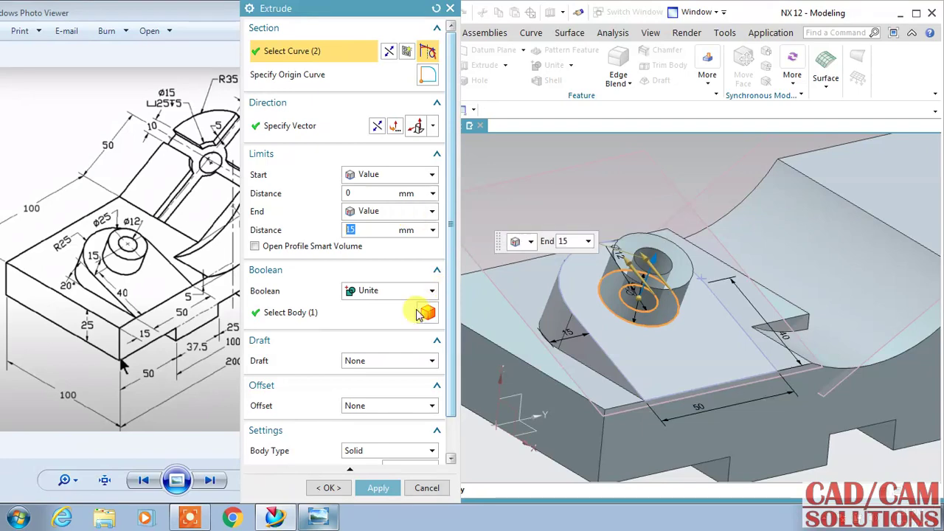
left_click(328, 487)
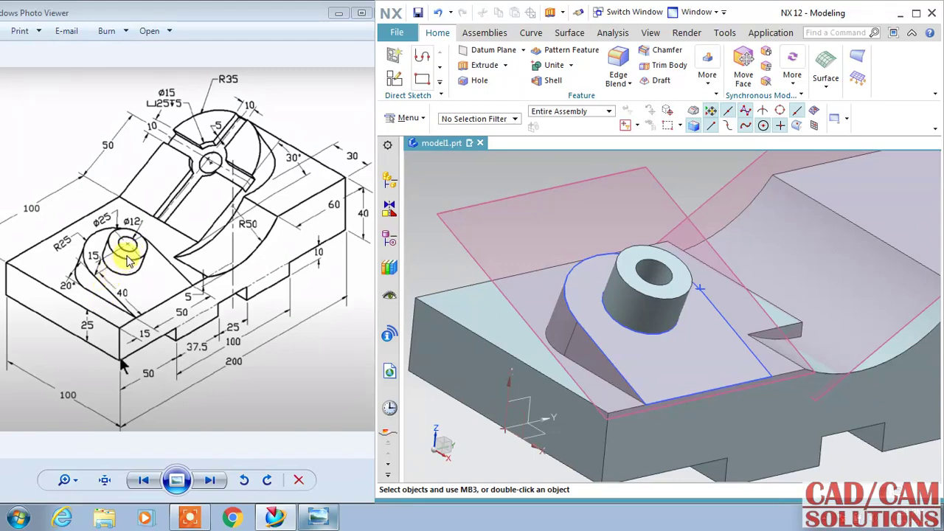
key("Escape")
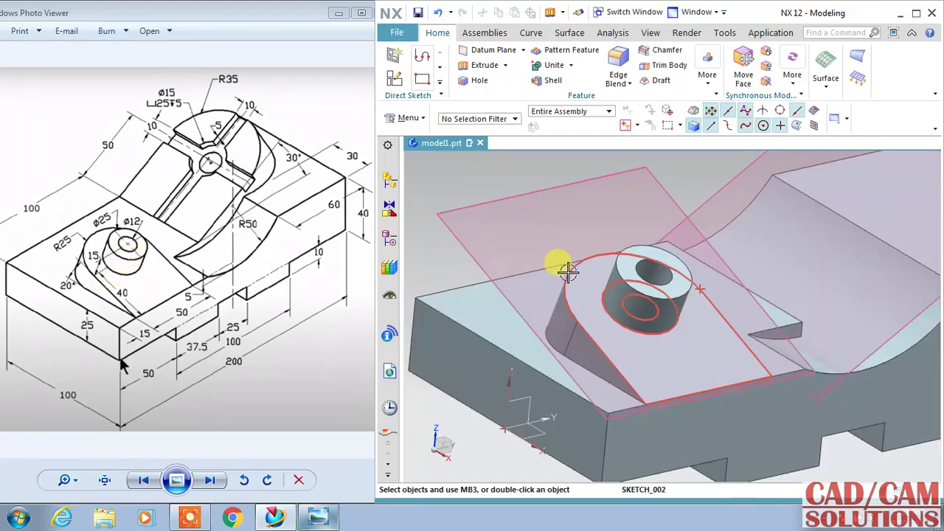
mouse_move(568, 359)
middle_mouse_down()
mouse_move(594, 218)
mouse_move(605, 233)
mouse_move(568, 241)
mouse_move(607, 242)
mouse_move(599, 268)
middle_mouse_up()
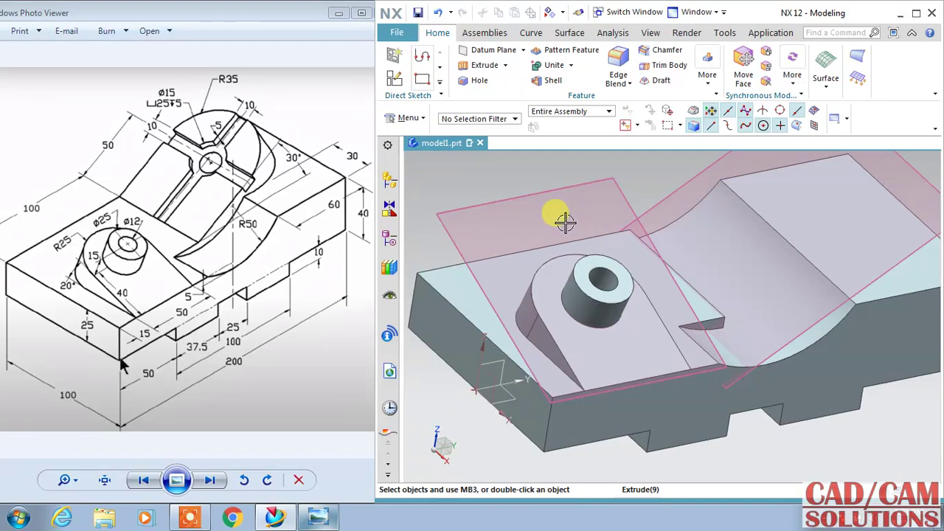
mouse_move(596, 211)
middle_mouse_down()
mouse_move(577, 257)
mouse_move(583, 221)
middle_mouse_up()
left_click(393, 56)
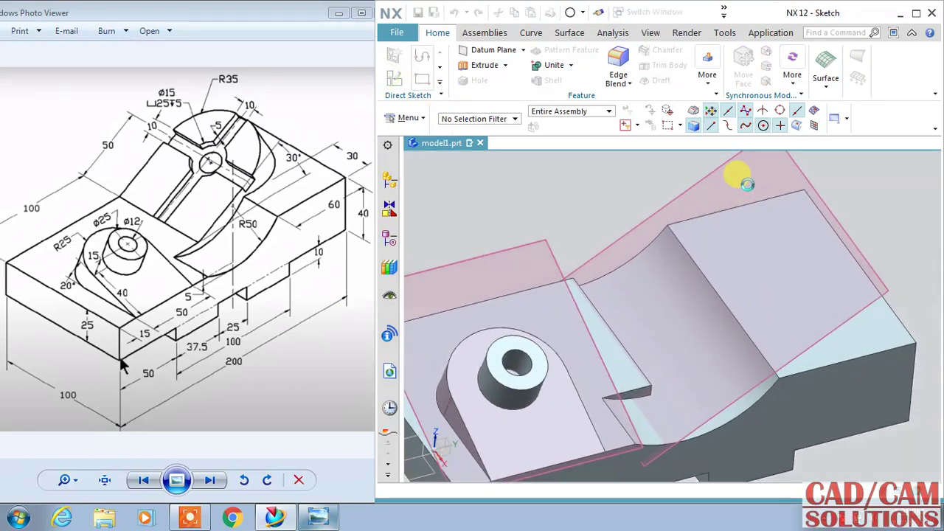
left_click(738, 236)
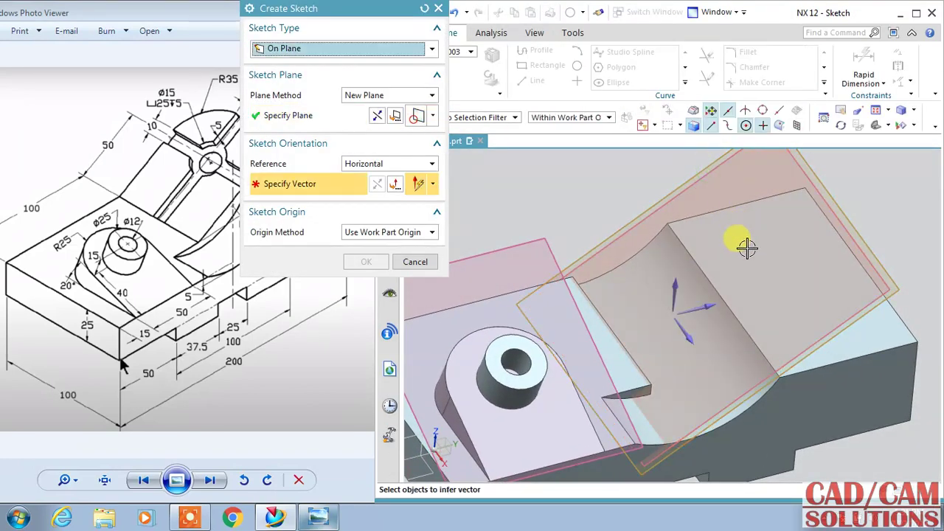
left_click(686, 338)
left_click(367, 261)
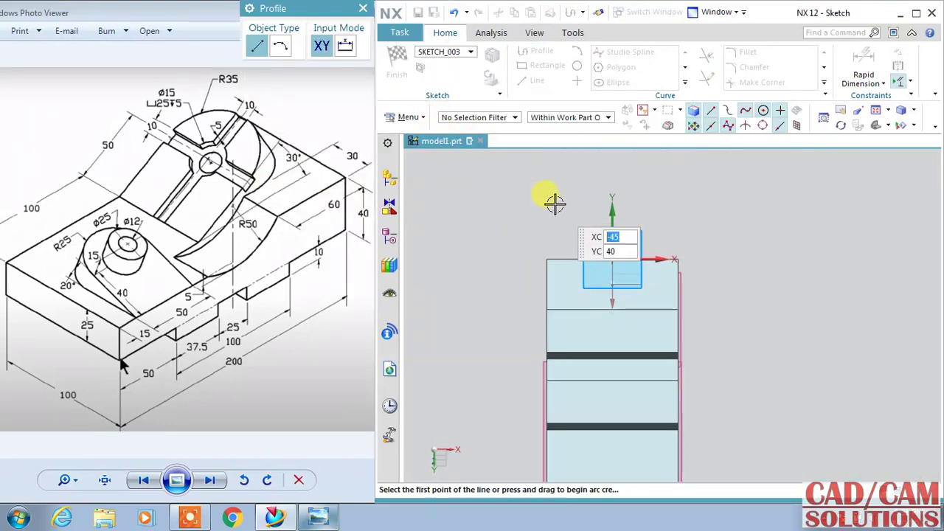
key("Escape")
middle_click_drag(511, 175, 600, 253)
key("ctrl+q")
mouse_move(531, 211)
middle_mouse_down()
mouse_move(581, 216)
mouse_move(573, 243)
middle_mouse_up()
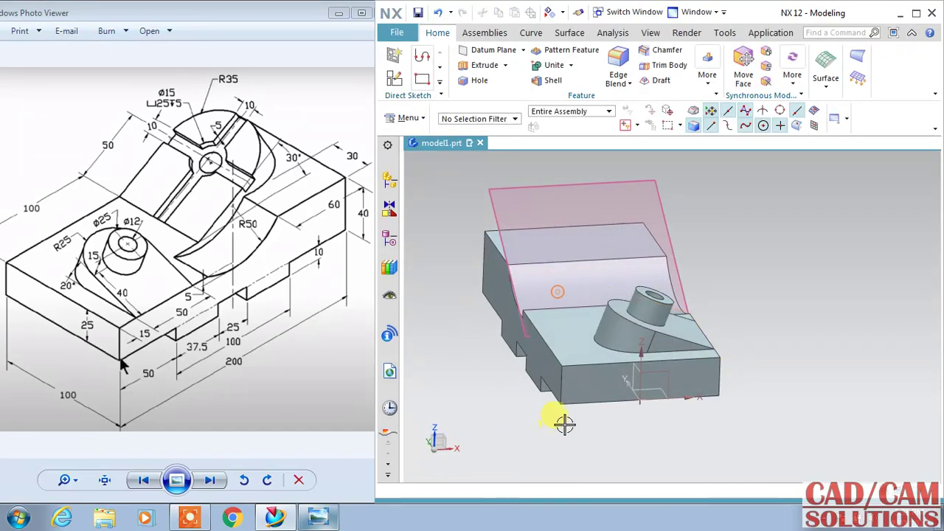
- Start a new sketch on the upright datum plane with its X-axis reference
left_click(396, 81)
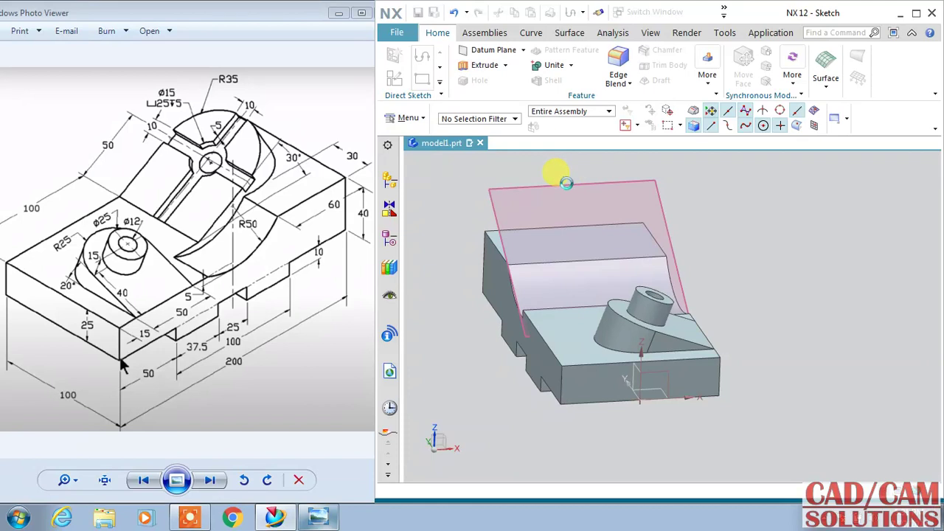
left_click(565, 184)
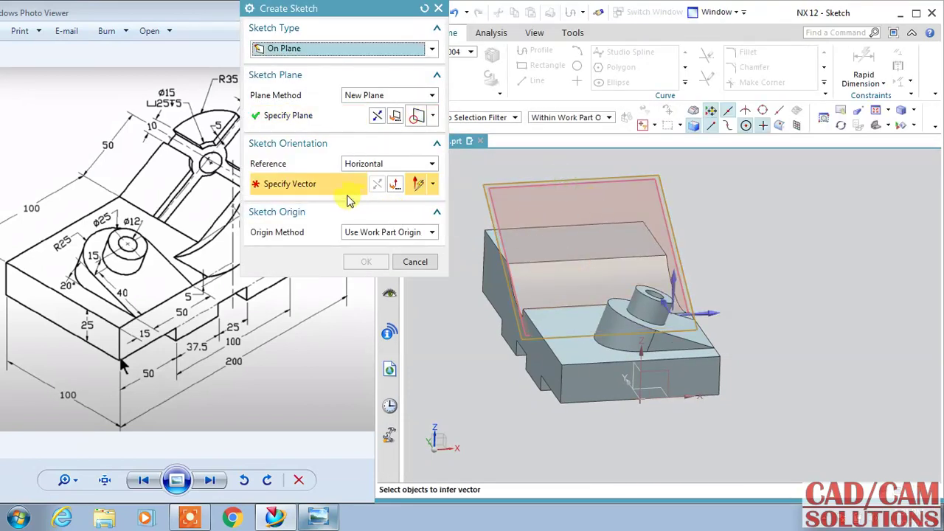
left_click(721, 311)
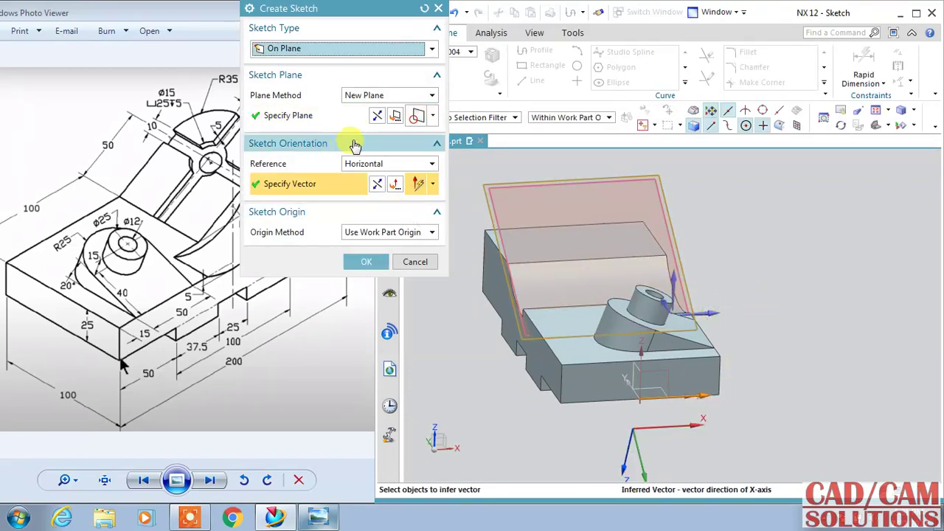
left_click(378, 118)
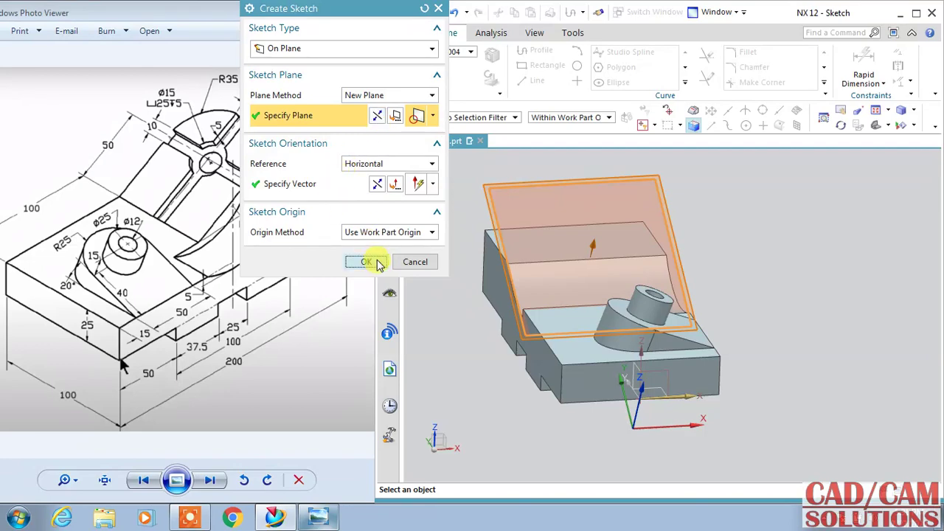
left_click(366, 261)
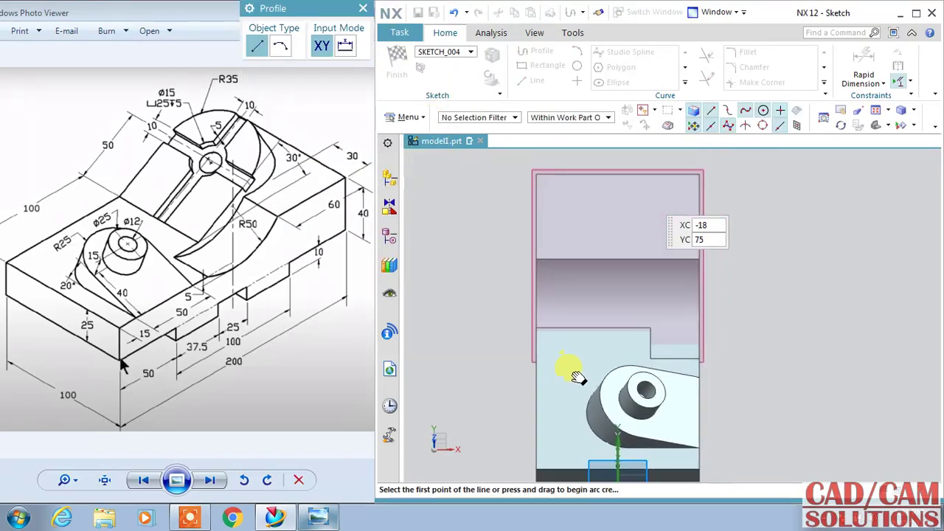
key("Escape")
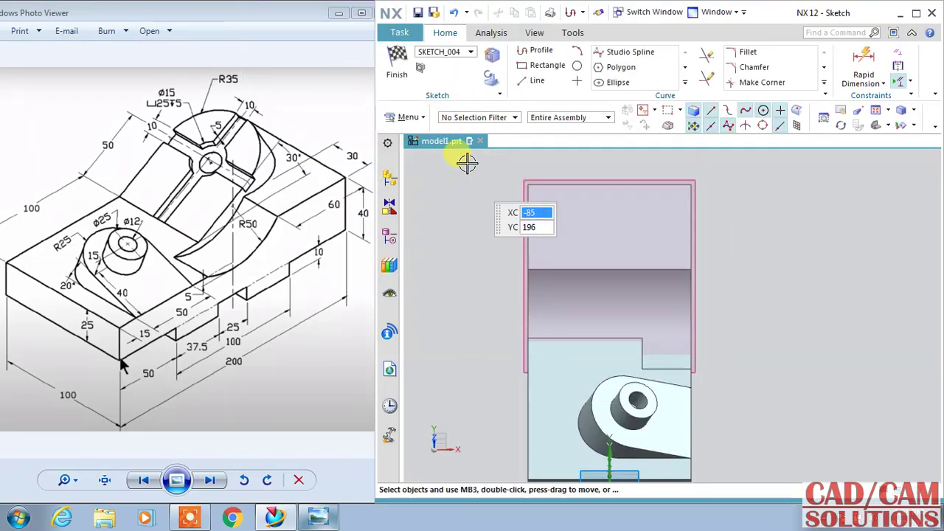
- Draw a rectangle about 69 mm wide and begin filleting its right side
left_click(541, 66)
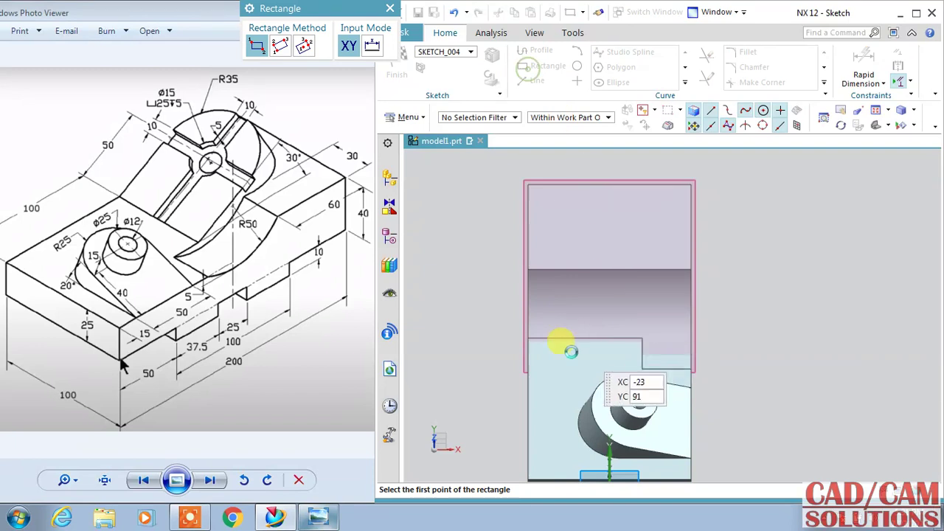
left_click(528, 340)
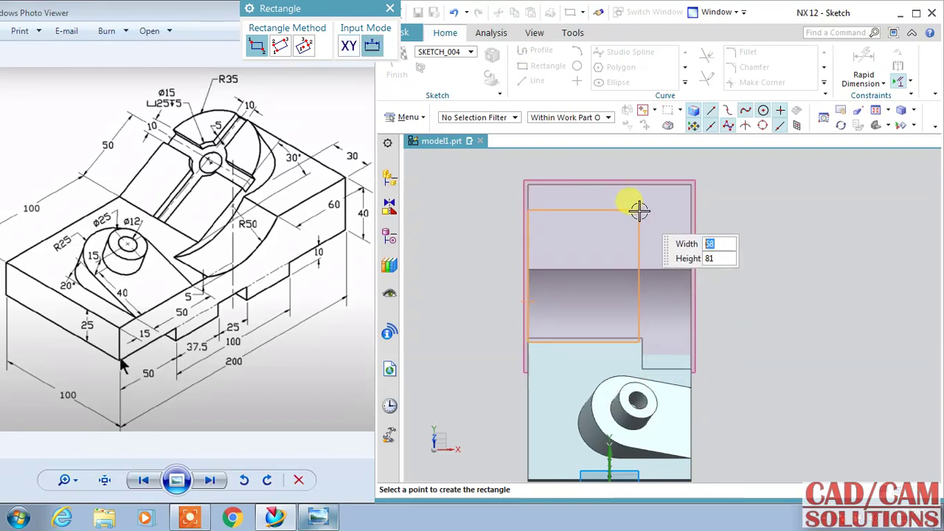
left_click(639, 208)
key("Escape")
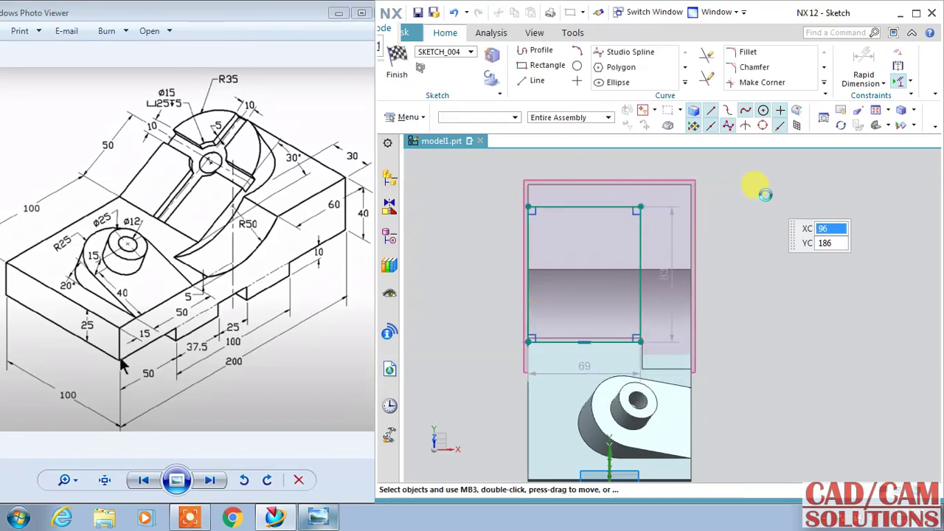
left_click(743, 52)
left_click(640, 237)
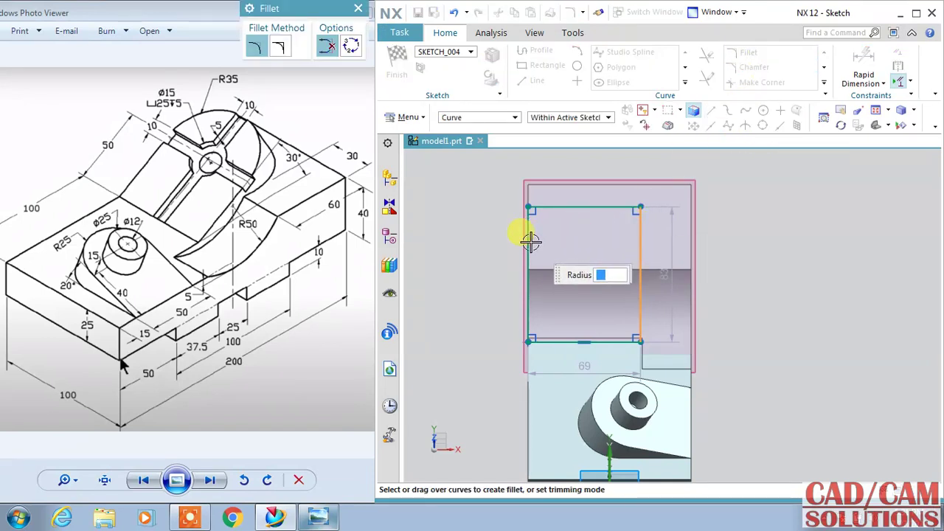
- Round the rectangle's top with an arc joining both sides, and delete the extra dimension
left_click(530, 239)
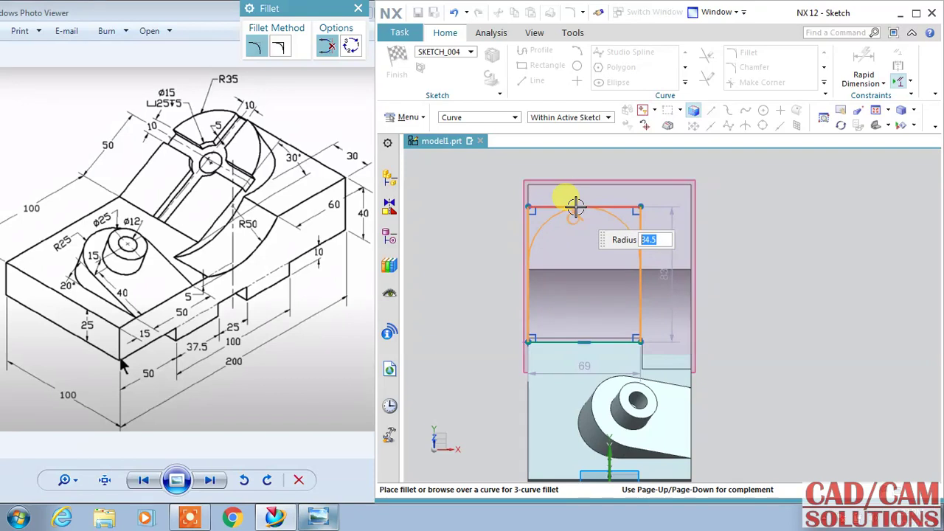
left_click(762, 233)
key("Escape")
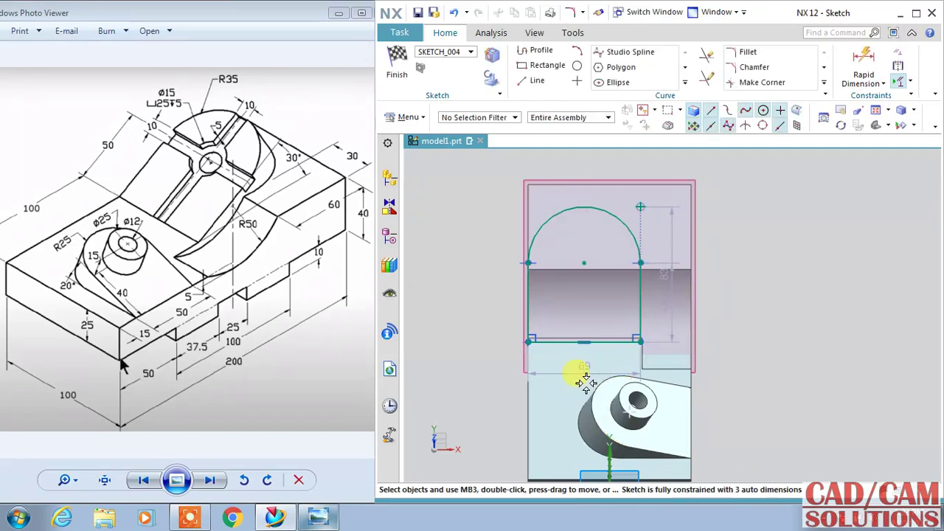
key("Delete")
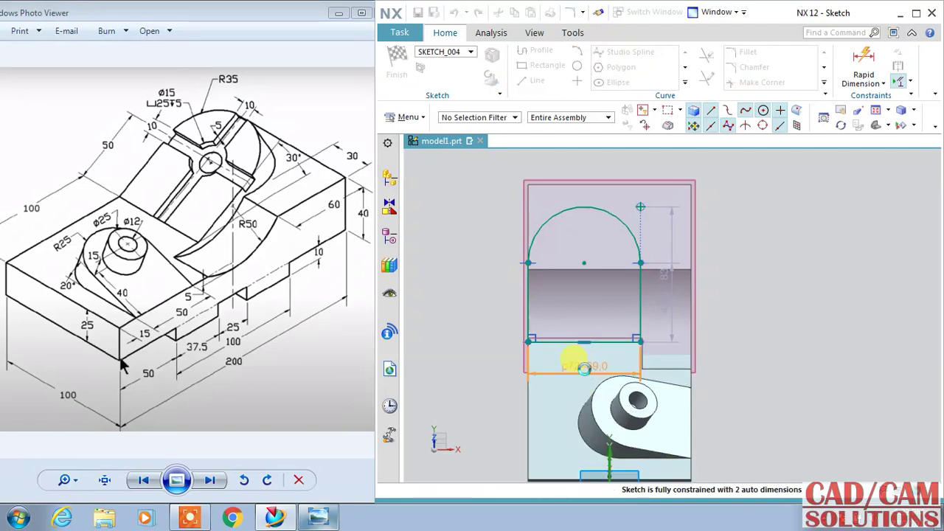
- Constrain the profile to 70 mm wide with 50 mm straight sides, then finish the sketch
double_click(584, 367)
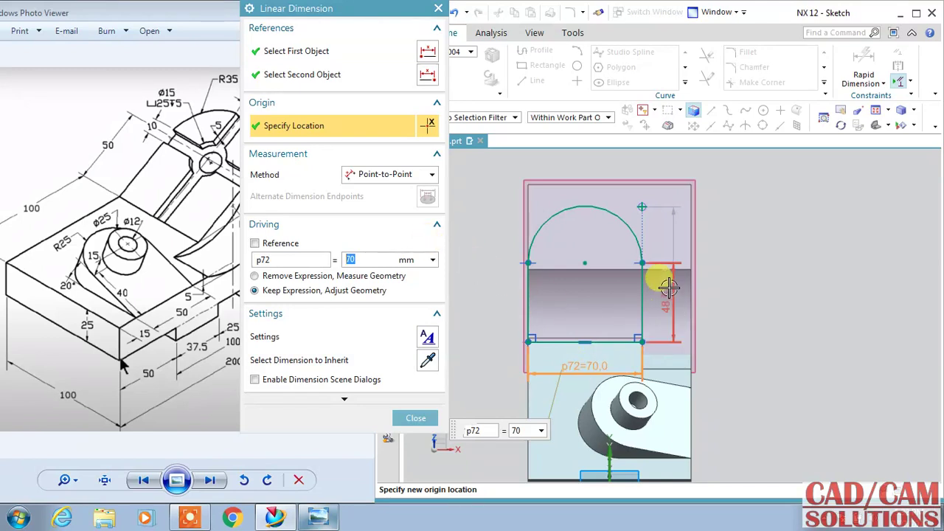
left_click(672, 310)
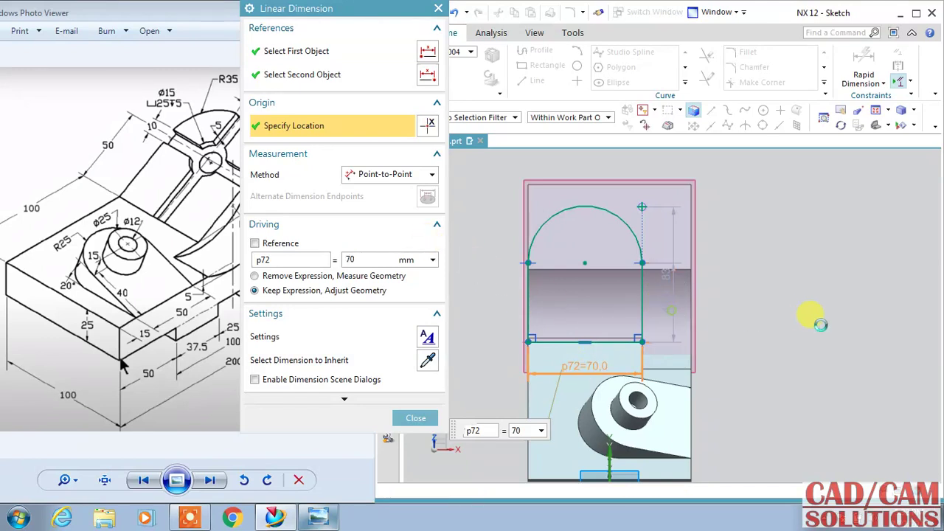
type("5")
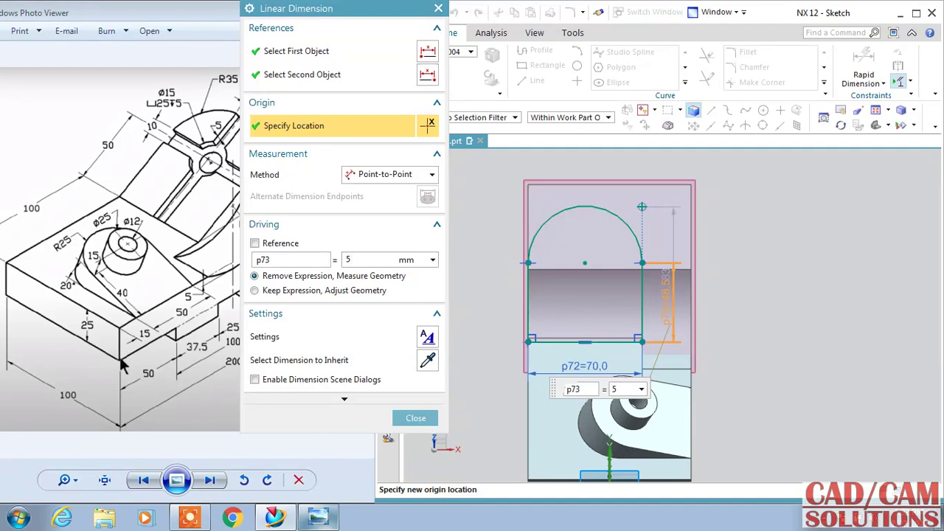
key("Return")
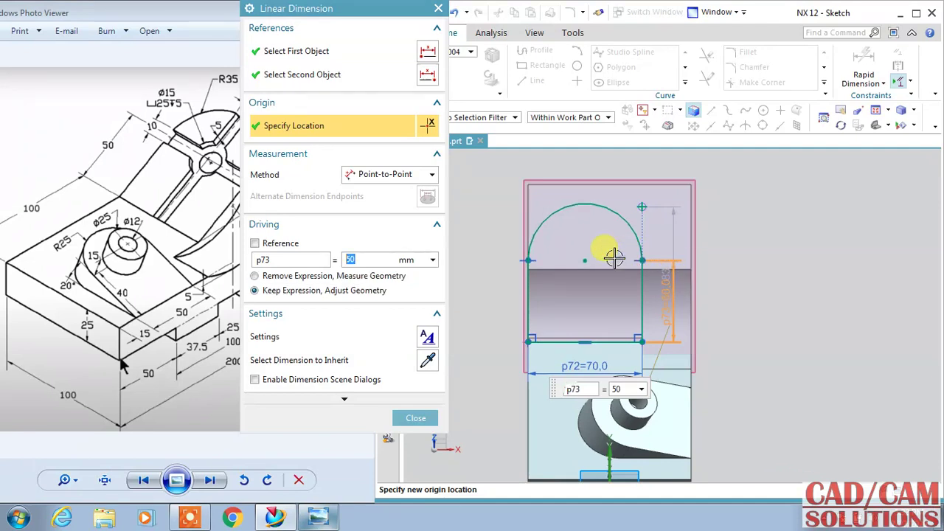
left_click(414, 421)
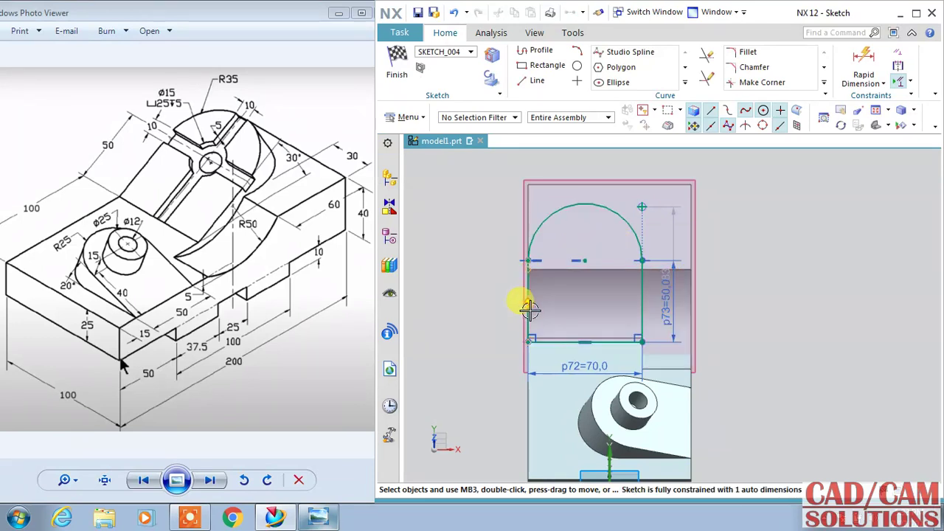
scroll(529, 318, "up", 1)
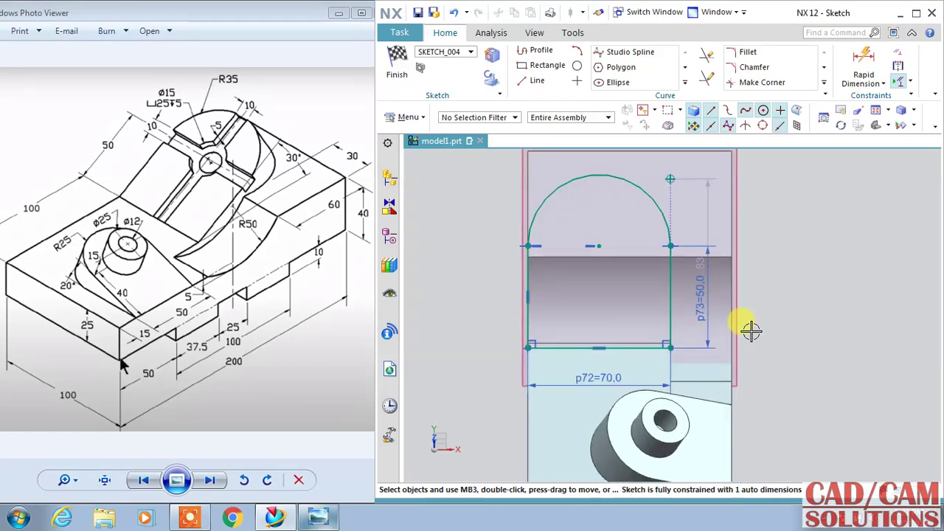
left_click(671, 317)
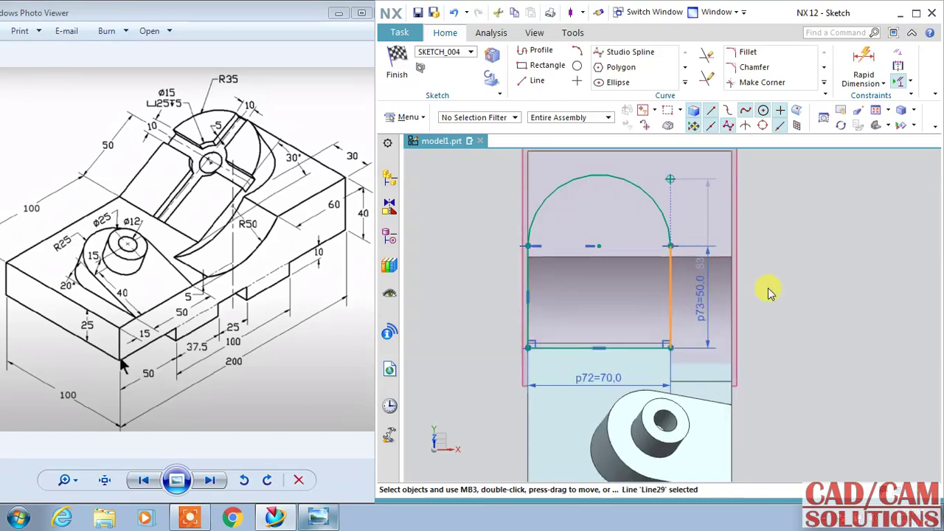
left_click(810, 309)
scroll(810, 309, "down", 1)
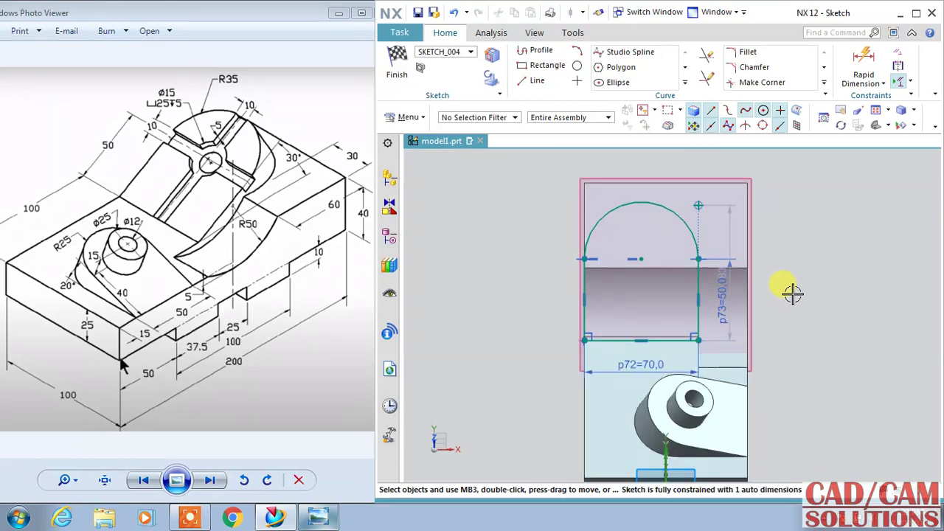
left_click(401, 76)
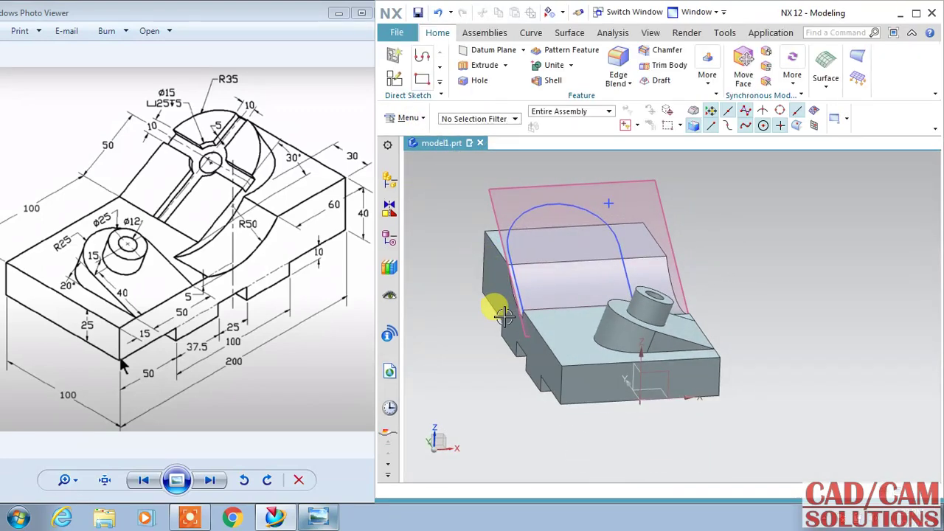
- Extrude the arch profile in reverse, limiting its end at the top face
middle_click_drag(505, 355, 533, 359)
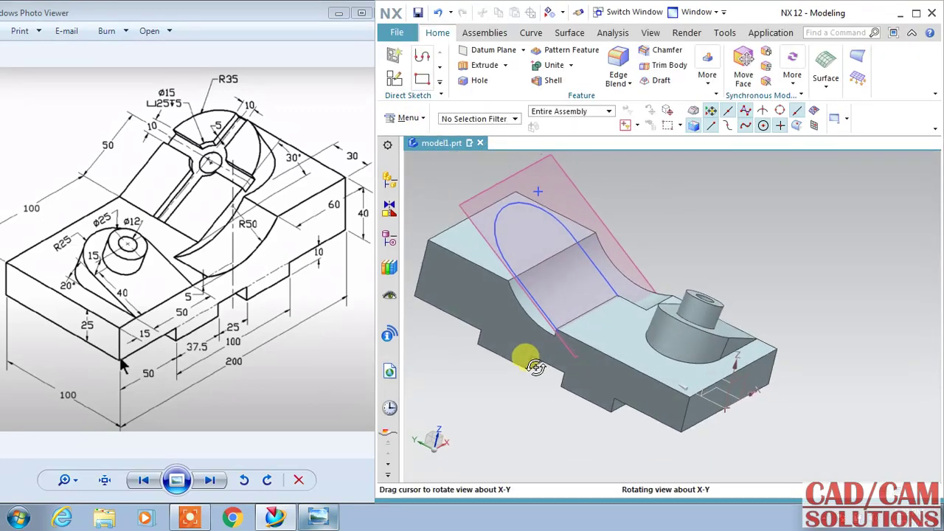
left_click(486, 66)
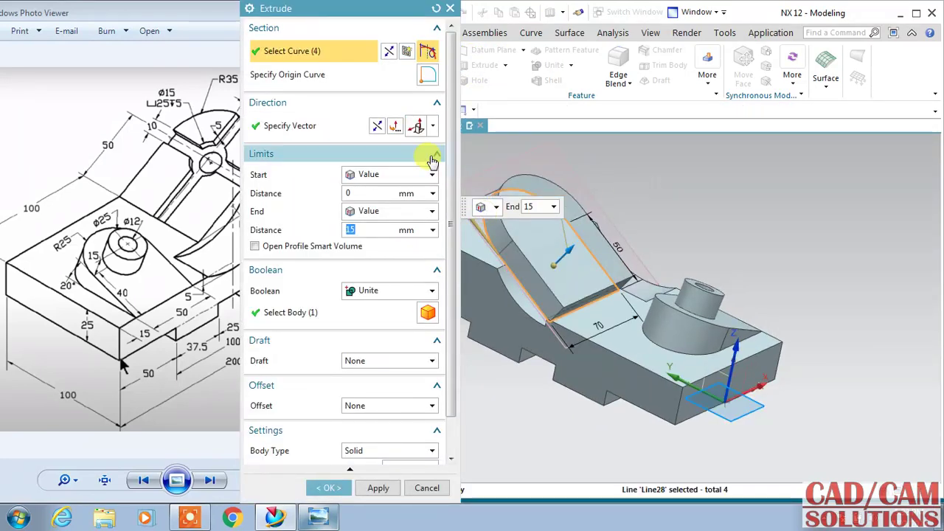
left_click(377, 125)
left_click(390, 211)
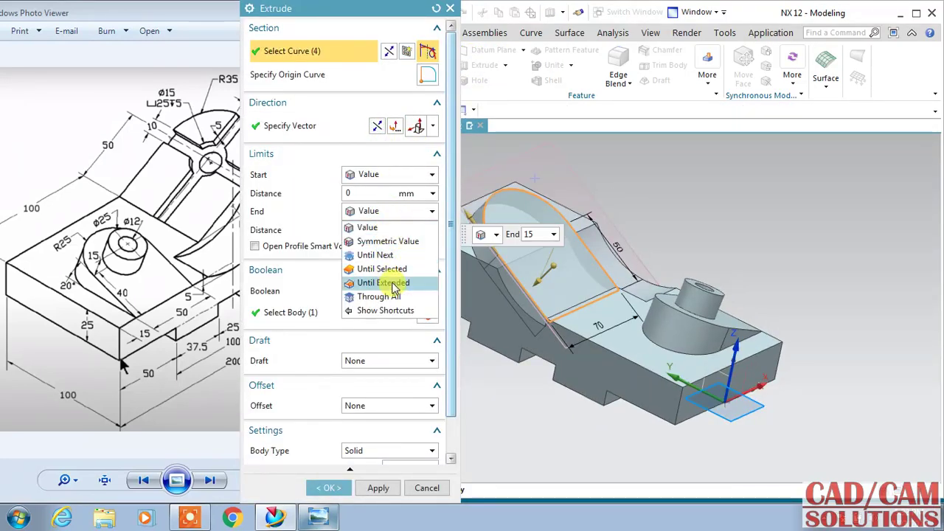
left_click(383, 282)
left_click(653, 270)
middle_click_drag(652, 269, 602, 291)
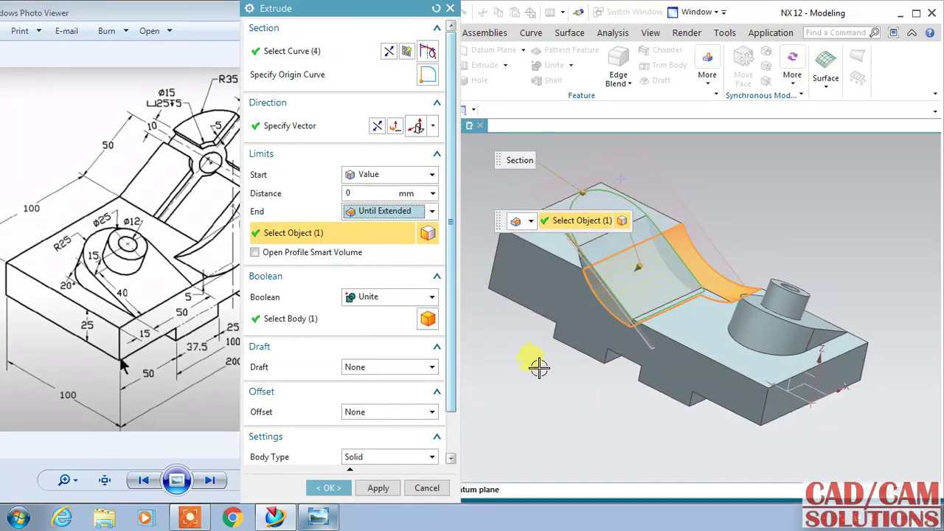
mouse_move(552, 360)
middle_mouse_down()
mouse_move(581, 356)
mouse_move(557, 357)
middle_mouse_up()
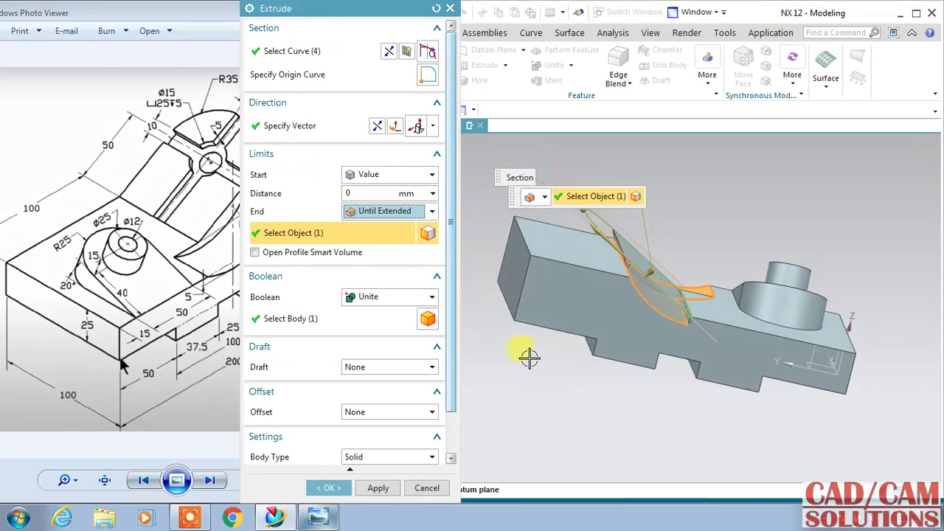
scroll(583, 251, "up", 2)
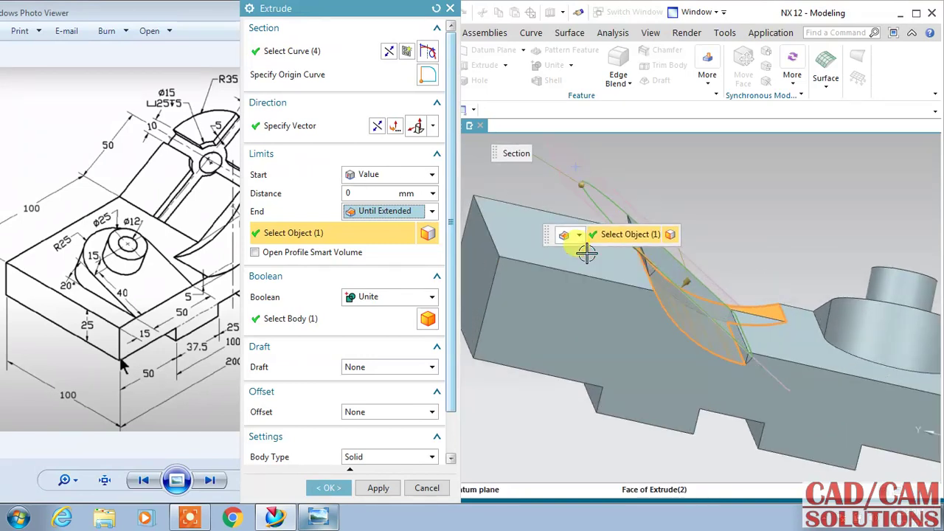
left_click(607, 270)
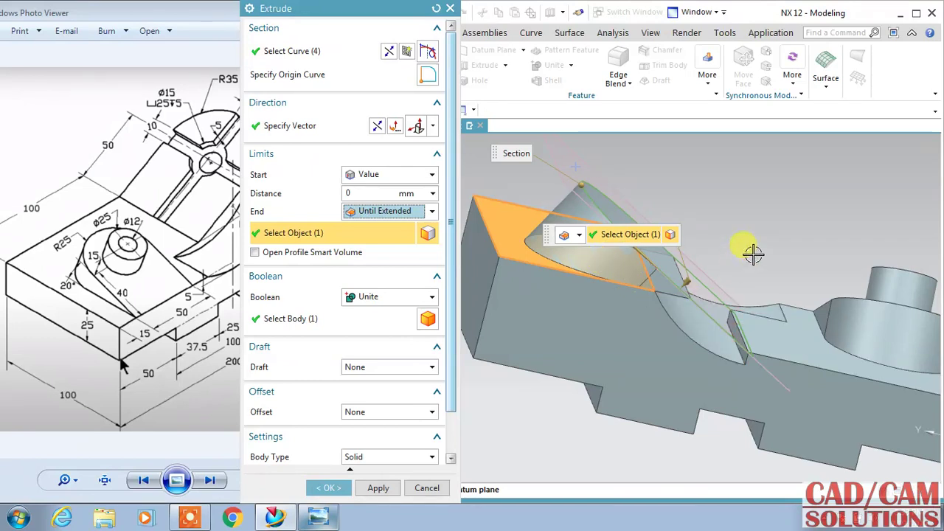
- Change the end limit to Until Next and apply the rib extrusion
left_click(688, 323)
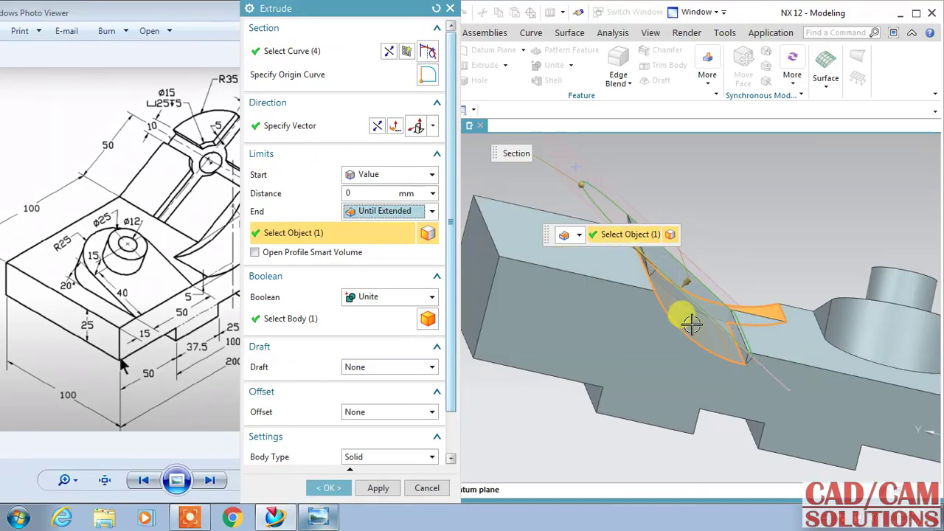
left_click(602, 263)
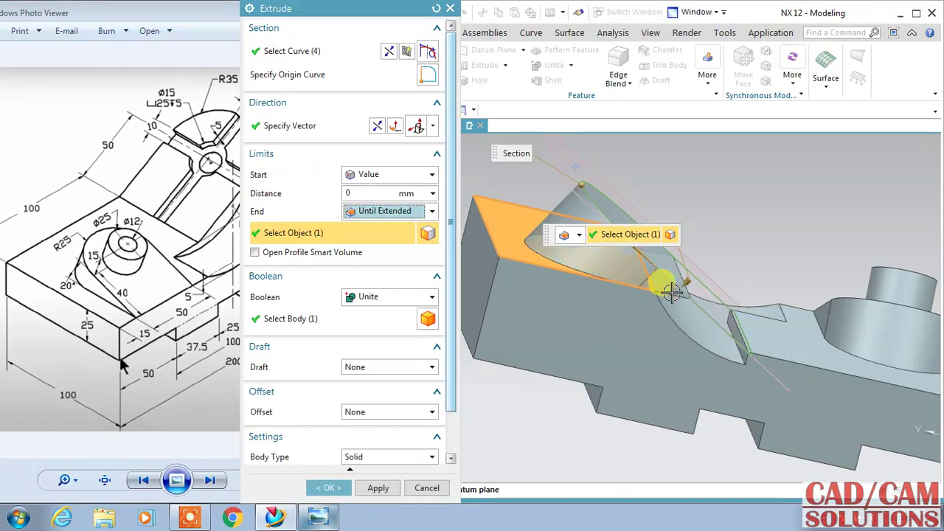
left_click(396, 214)
left_click(376, 251)
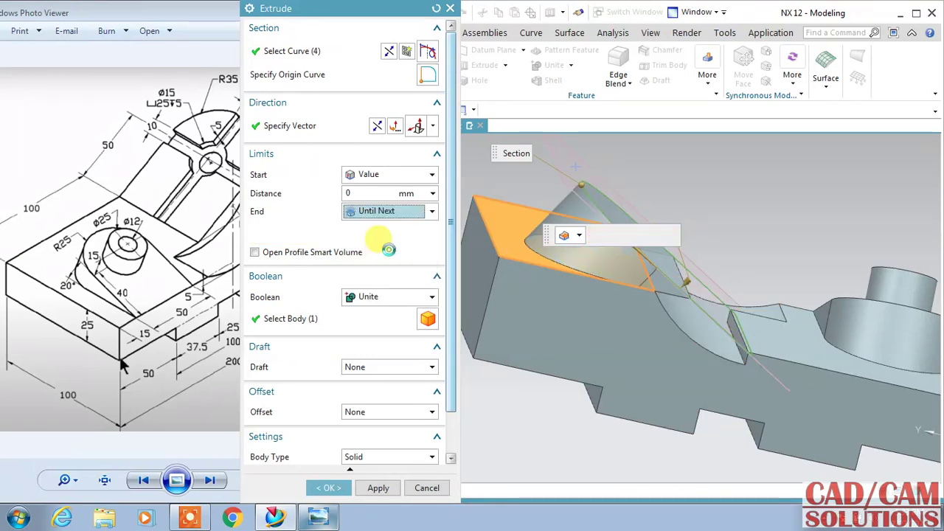
middle_click_drag(724, 219, 660, 209)
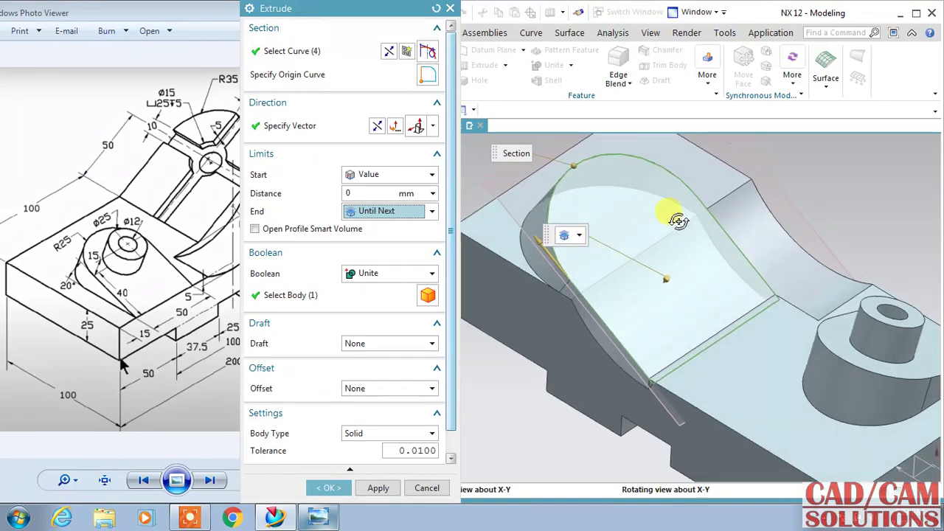
middle_click_drag(661, 208, 657, 217)
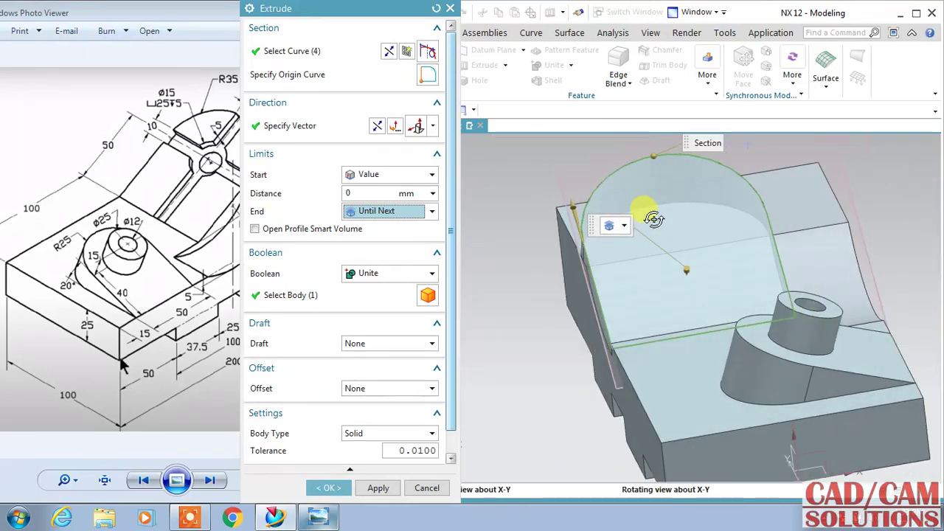
left_click(380, 489)
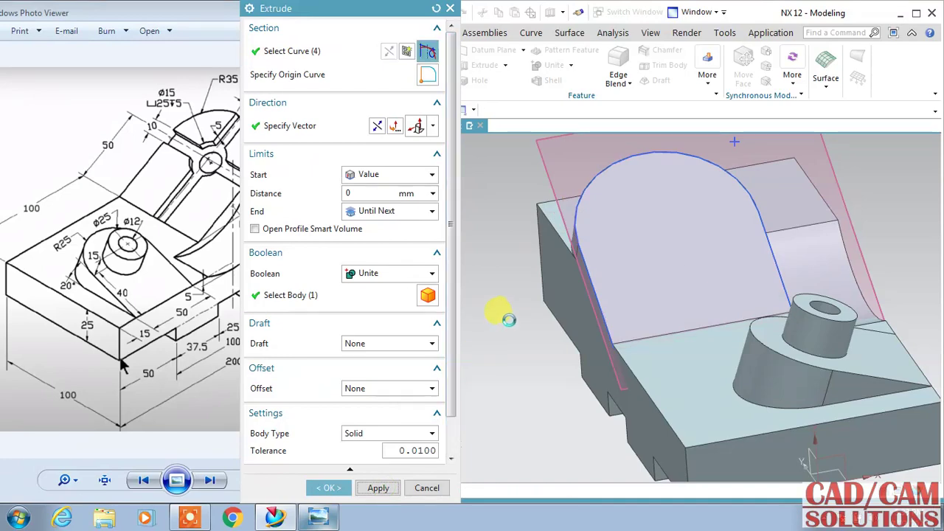
- Cancel the leftover extrusion and inspect the new rib in the model history
middle_click_drag(497, 311, 533, 303)
middle_click_drag(856, 245, 784, 232)
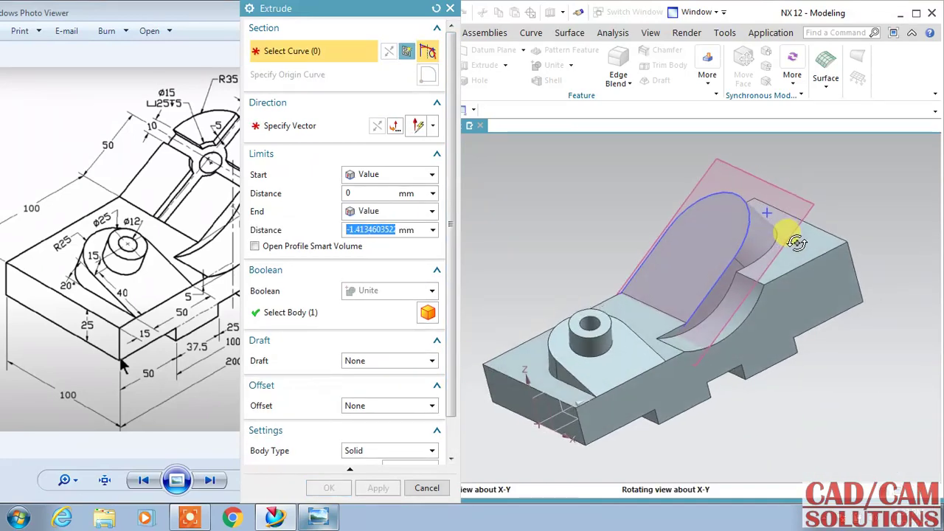
left_click(712, 175)
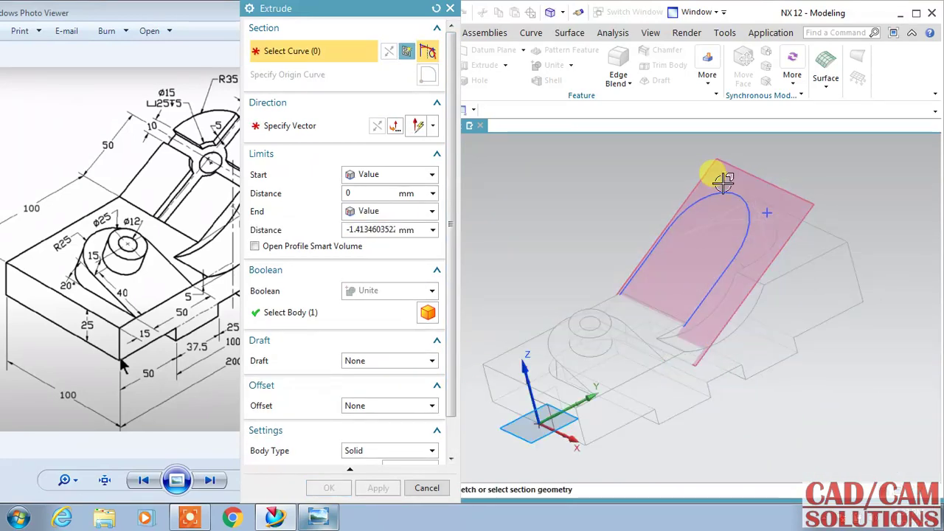
left_click(428, 487)
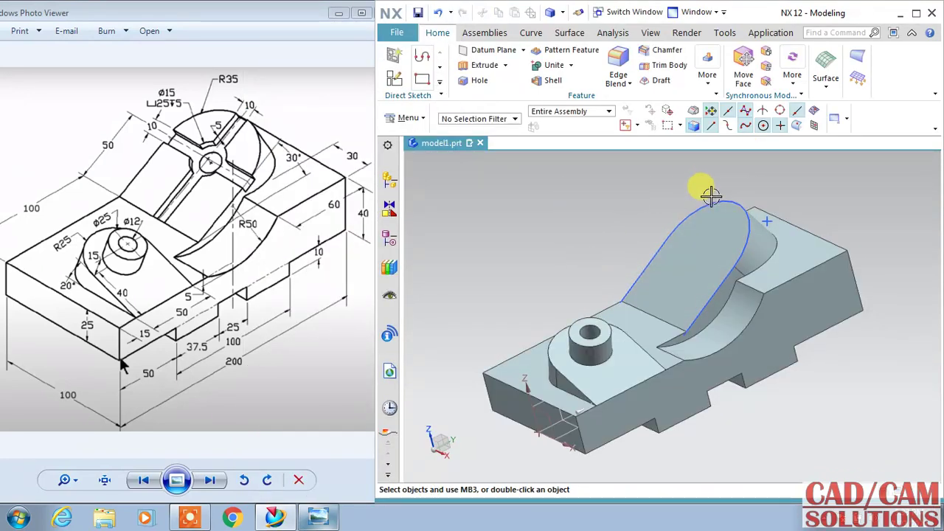
middle_click_drag(820, 217, 737, 247)
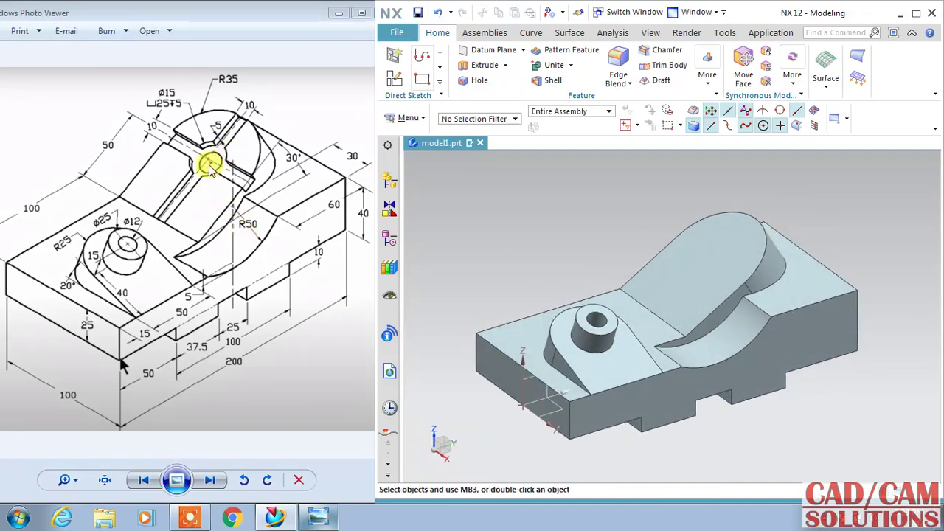
left_click(389, 237)
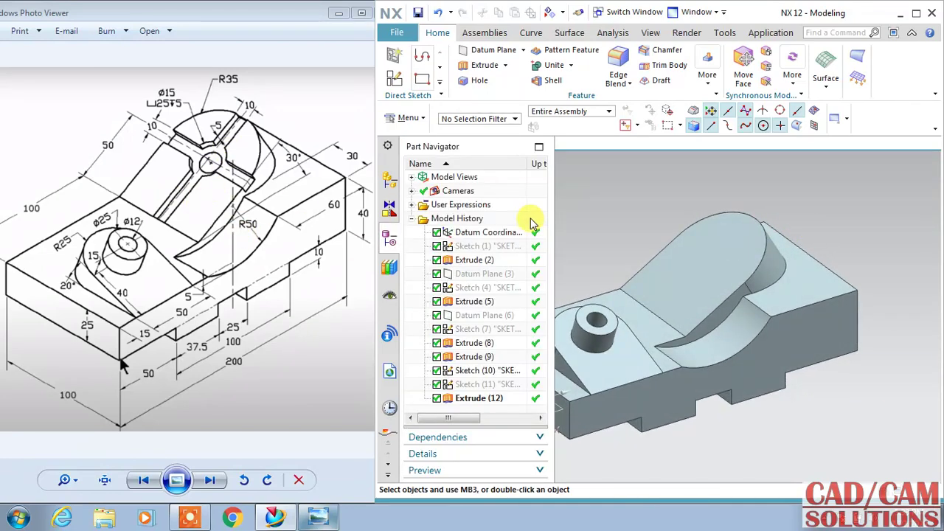
middle_click_drag(533, 223, 573, 216)
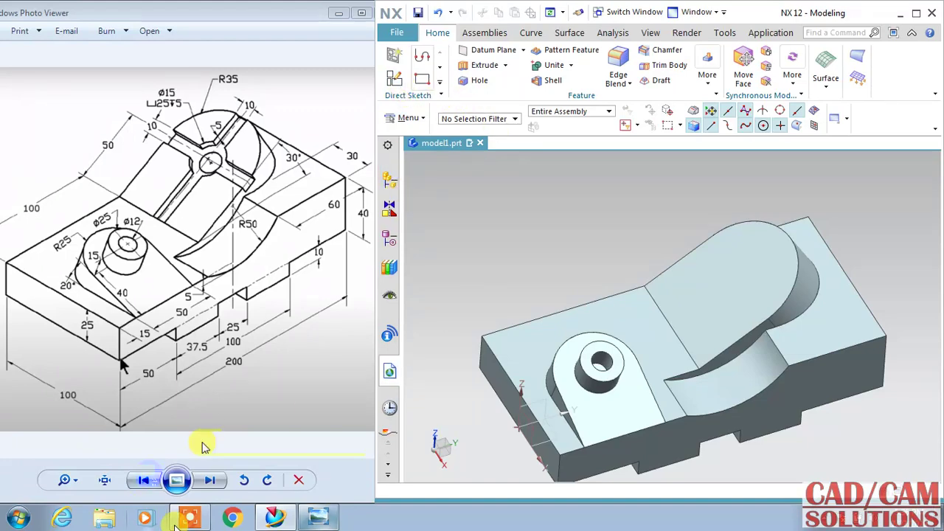
left_click(395, 79)
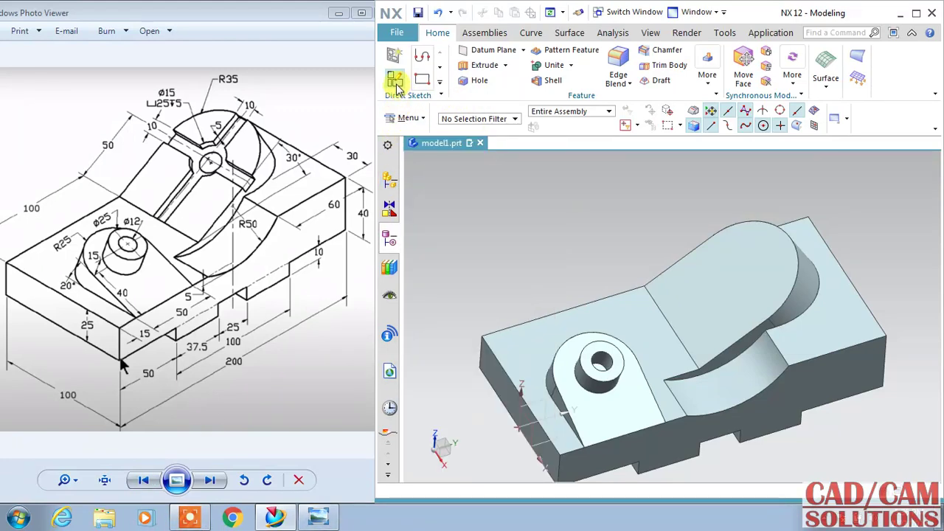
- Start a sketch on the arched rib's flat face
left_click(696, 282)
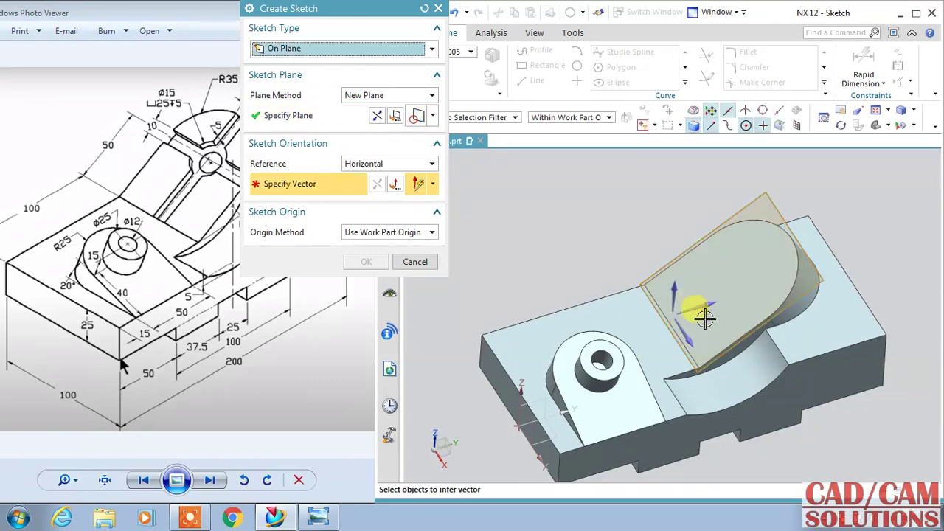
left_click(354, 261)
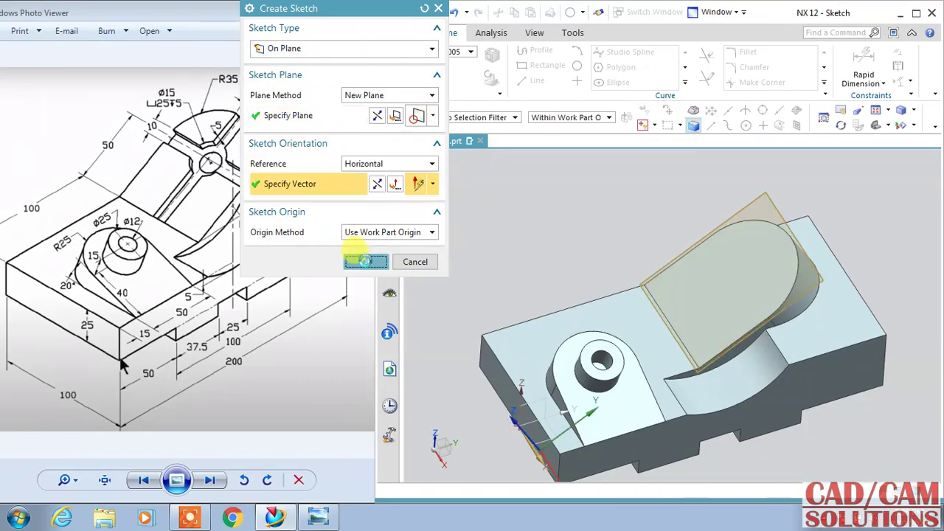
scroll(601, 194, "up", 2)
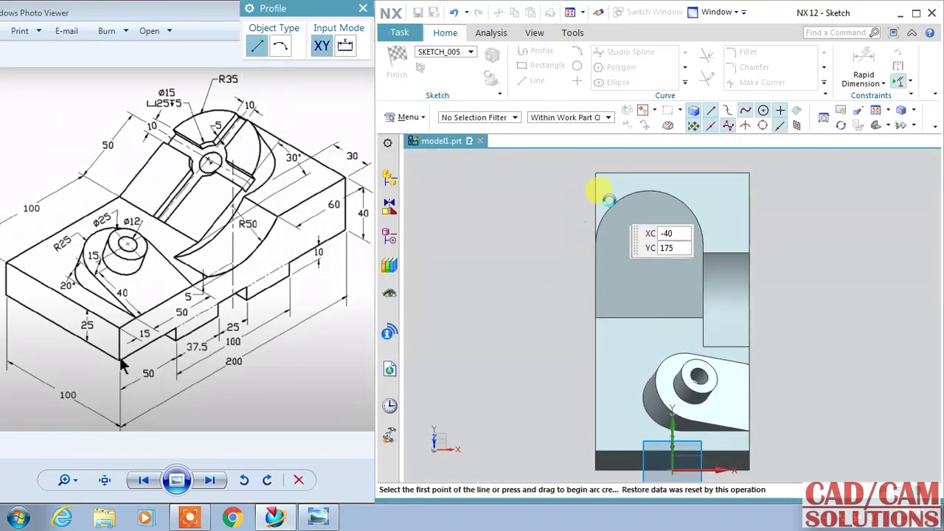
scroll(611, 190, "up", 2)
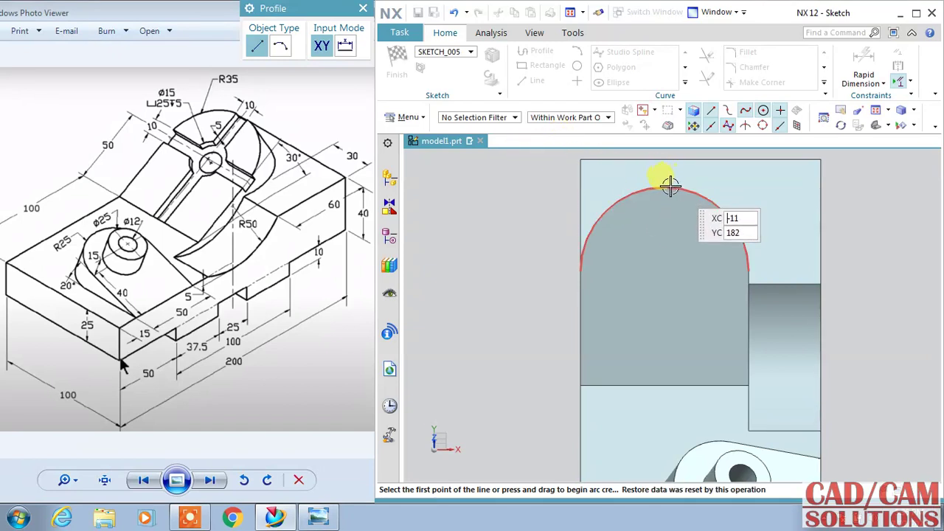
- Draw a vertical centreline to the arc's top quadrant and a horizontal line between the arc ends
left_click(663, 385)
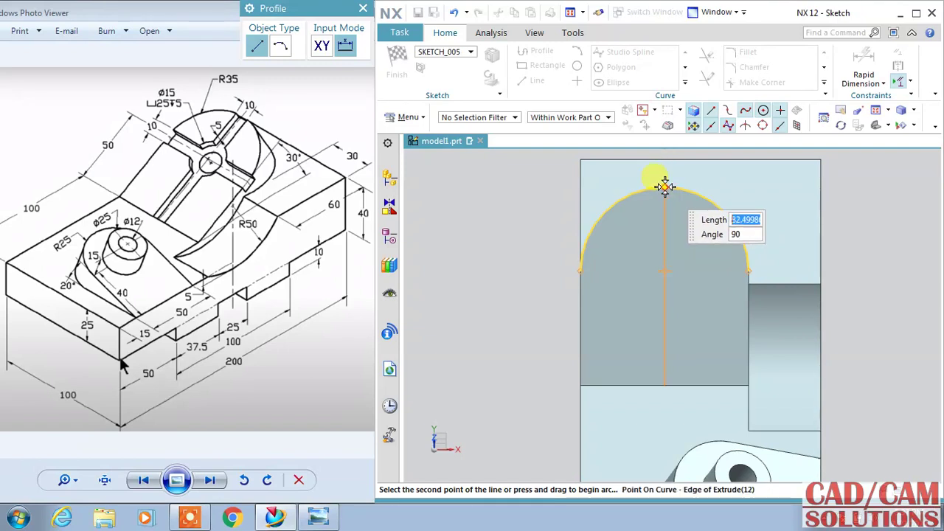
left_click(665, 187)
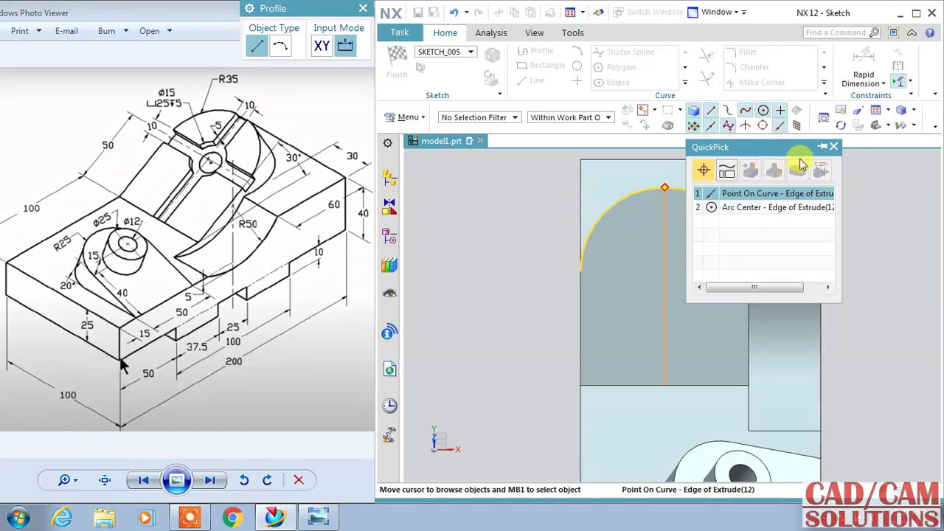
left_click(834, 149)
left_click(762, 127)
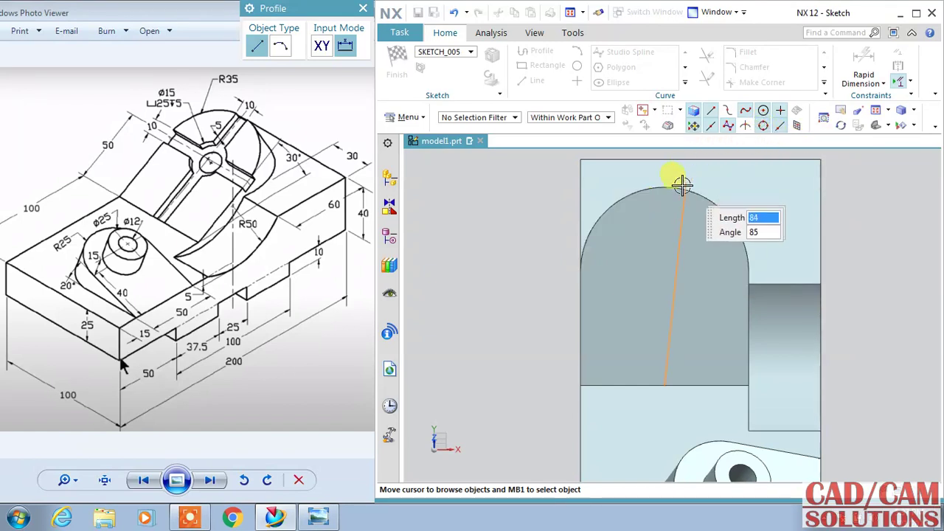
left_click(701, 185)
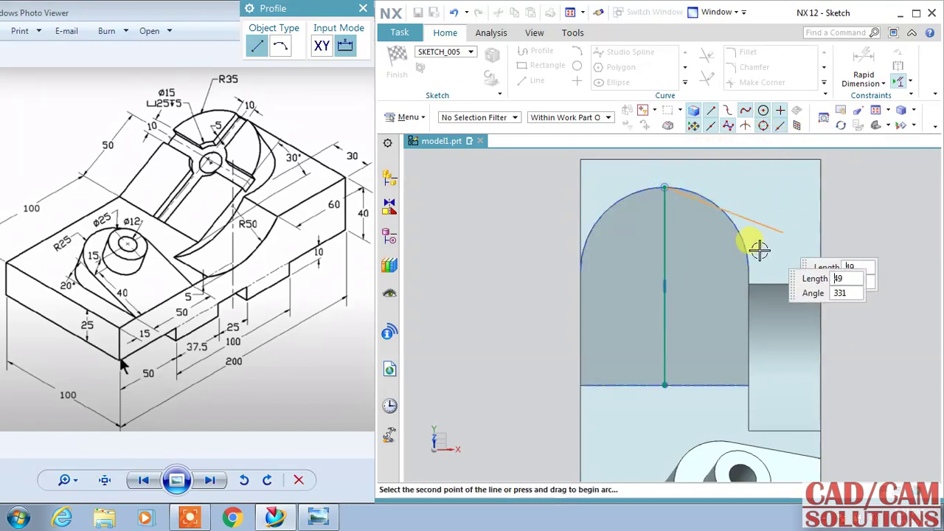
key("Escape")
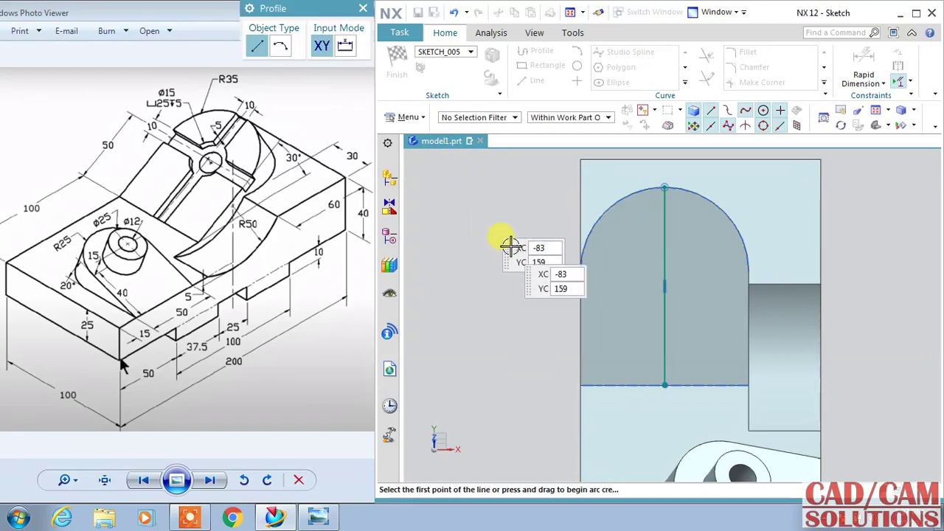
left_click(579, 270)
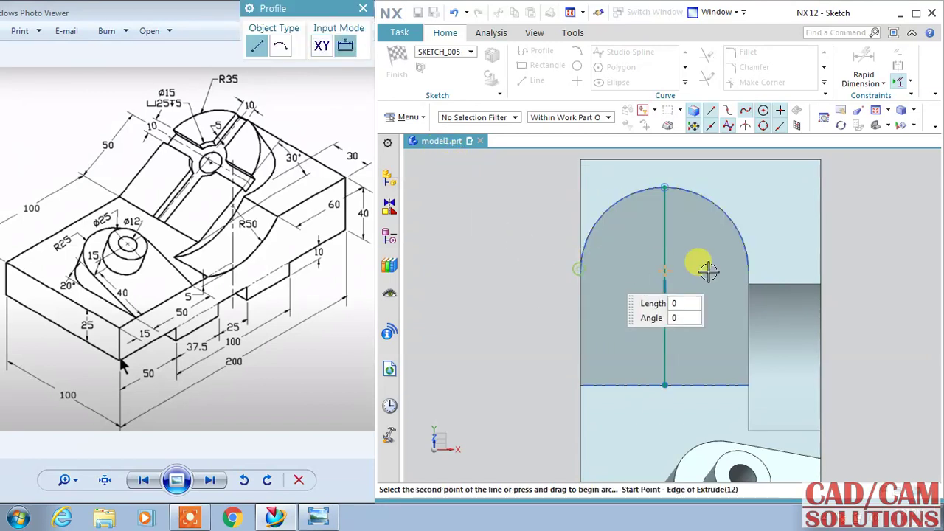
left_click(748, 270)
key("Escape")
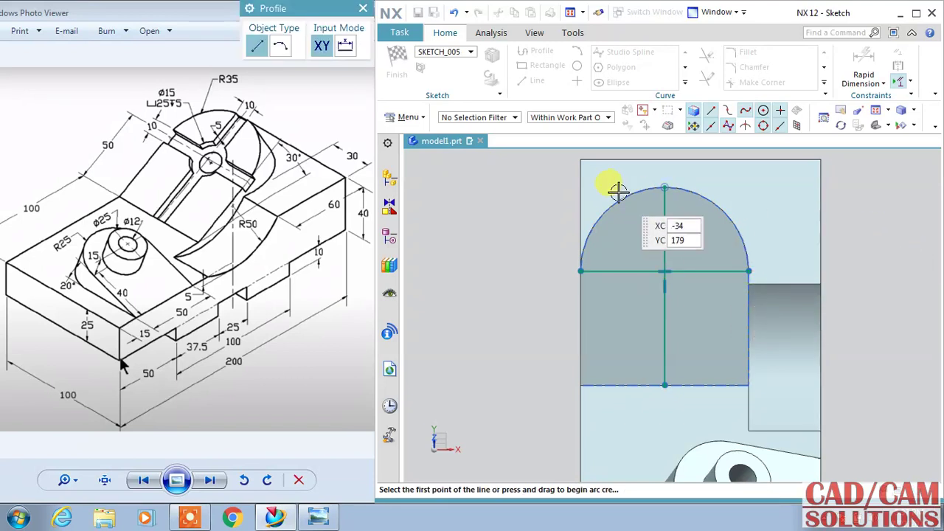
key("Escape")
- Add a ø15 circle at the lines' crossing and finish the sketch
left_click(579, 65)
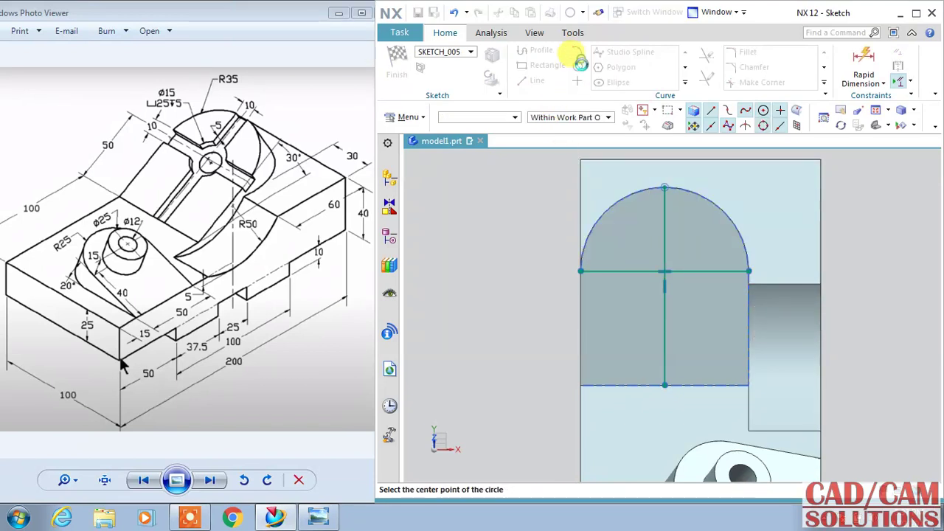
left_click(664, 271)
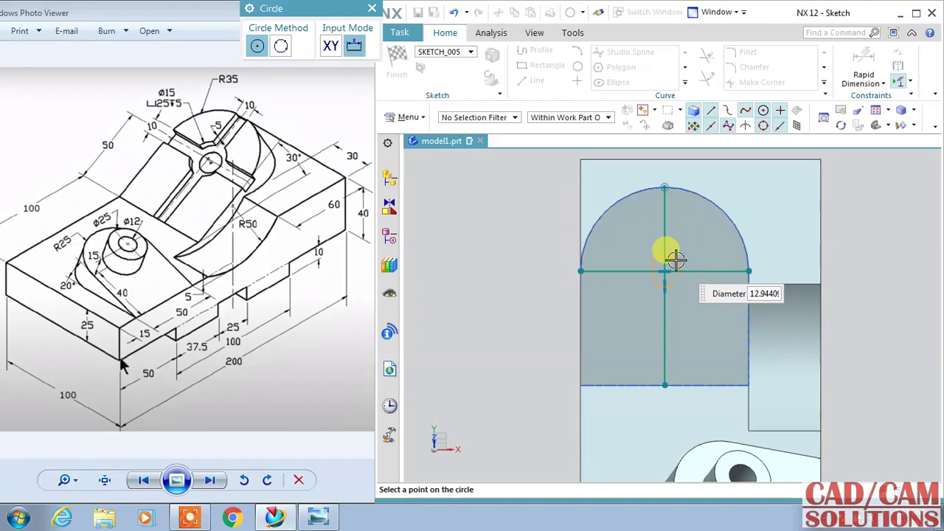
type("15")
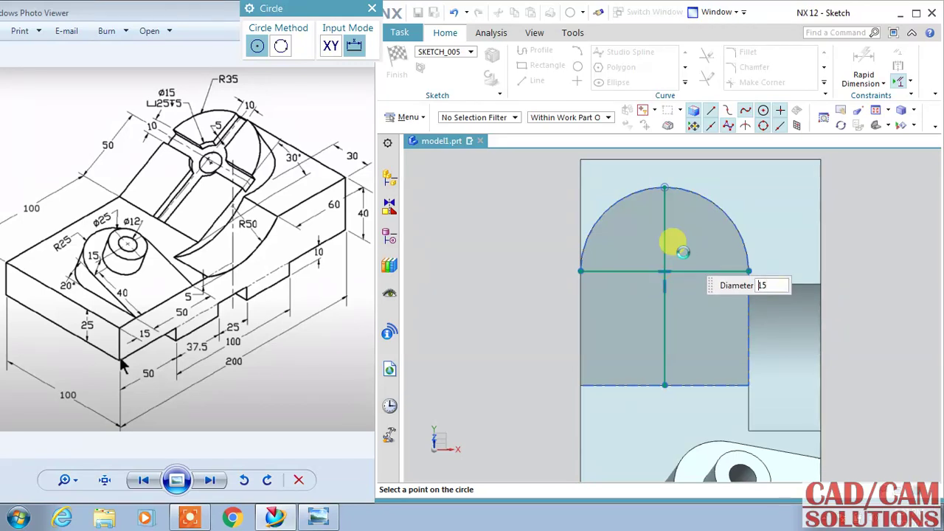
key("Return")
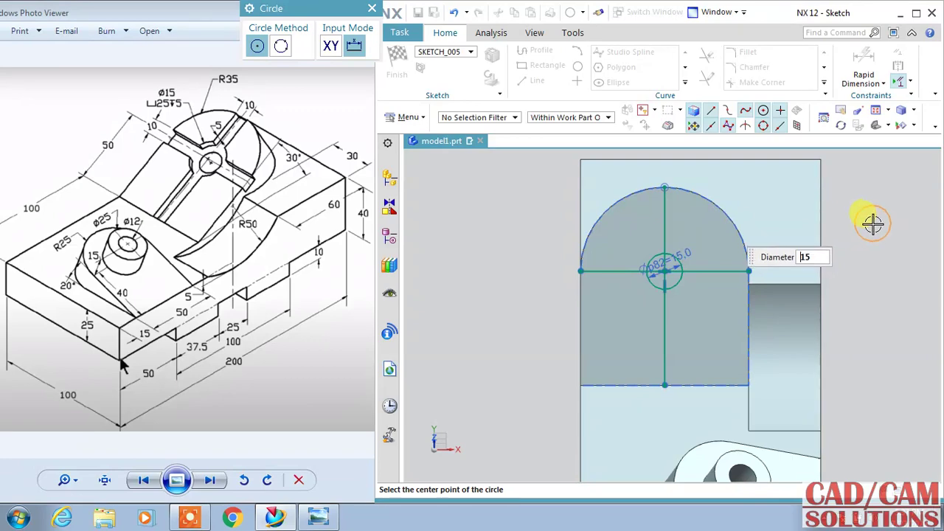
key("Escape")
left_click(392, 76)
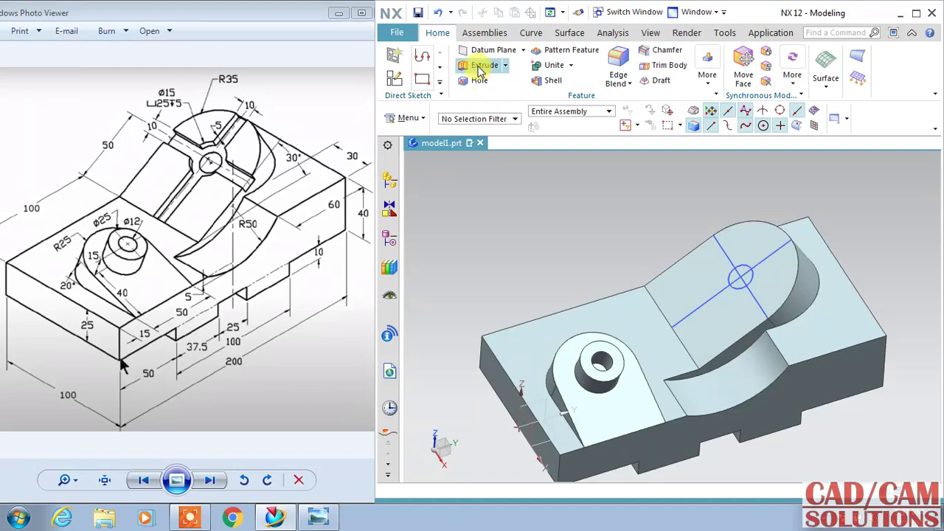
- Start an extrusion with both centrelines and the ø15 circle as its section
left_click(485, 65)
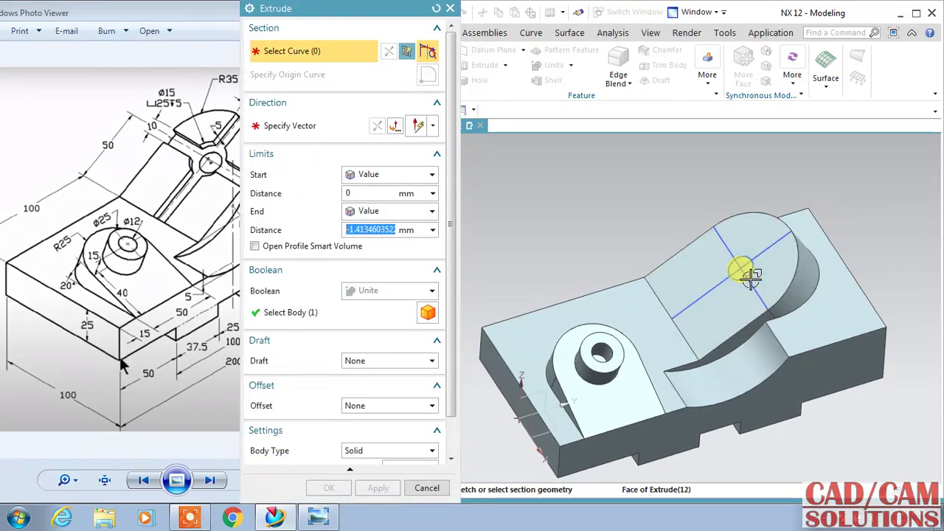
left_click(745, 270)
left_click(746, 270)
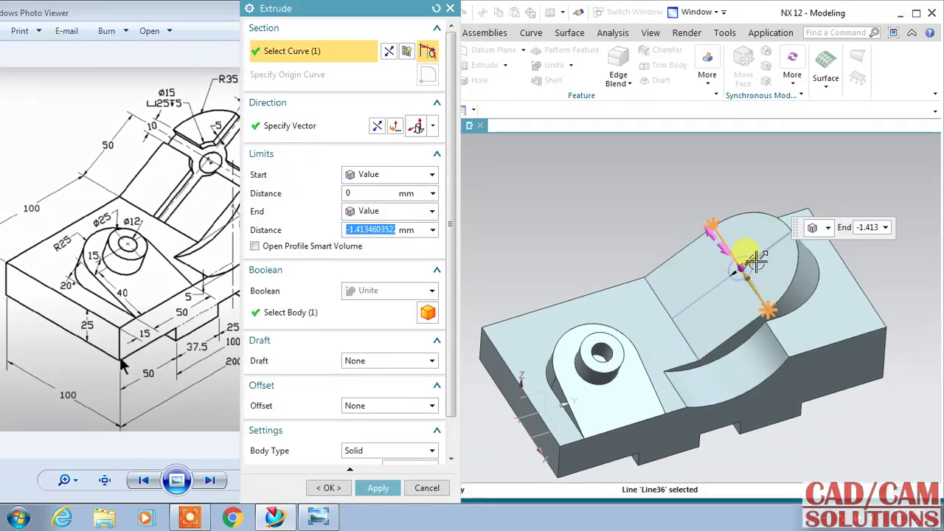
left_click(769, 251)
scroll(745, 263, "up", 3)
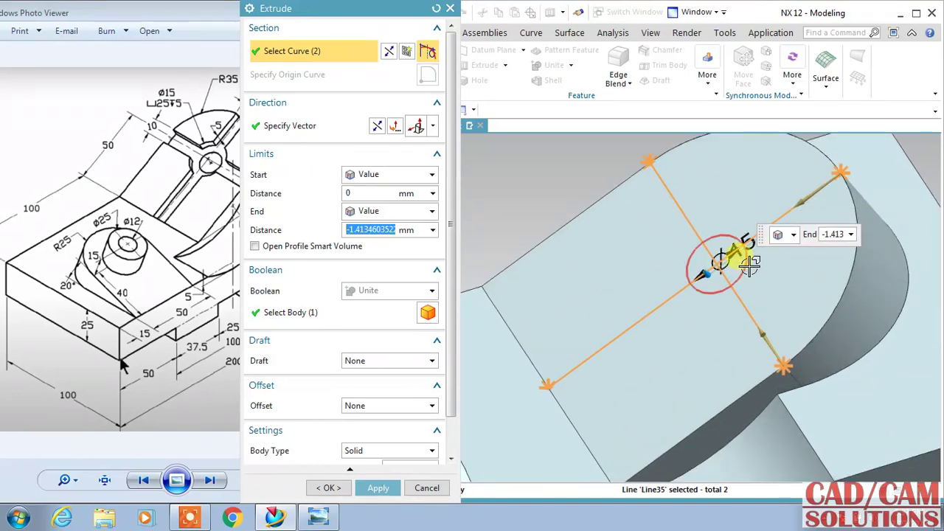
left_click(738, 260)
scroll(765, 291, "down", 2)
scroll(748, 281, "down", 2)
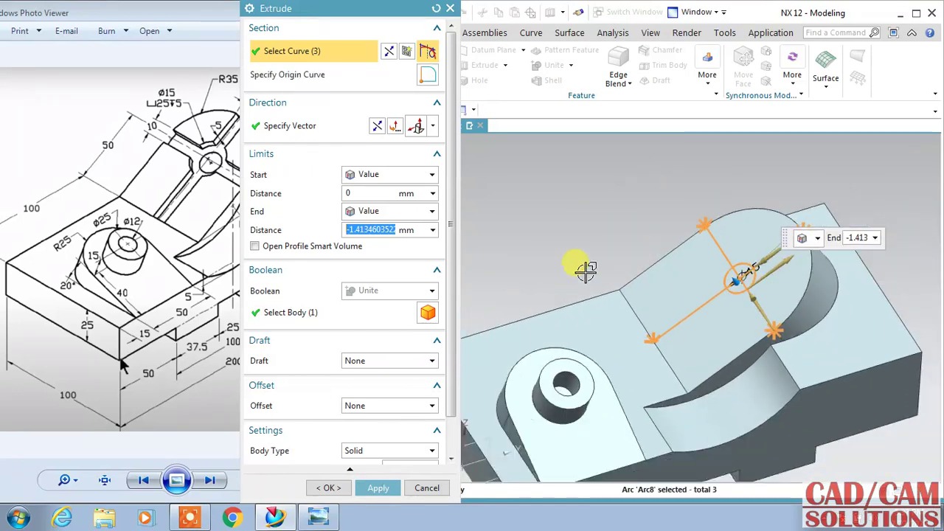
- Set a symmetric 5 mm offset, Subtract boolean and 5 mm end distance, and apply the cut
left_click(389, 291)
left_click(384, 332)
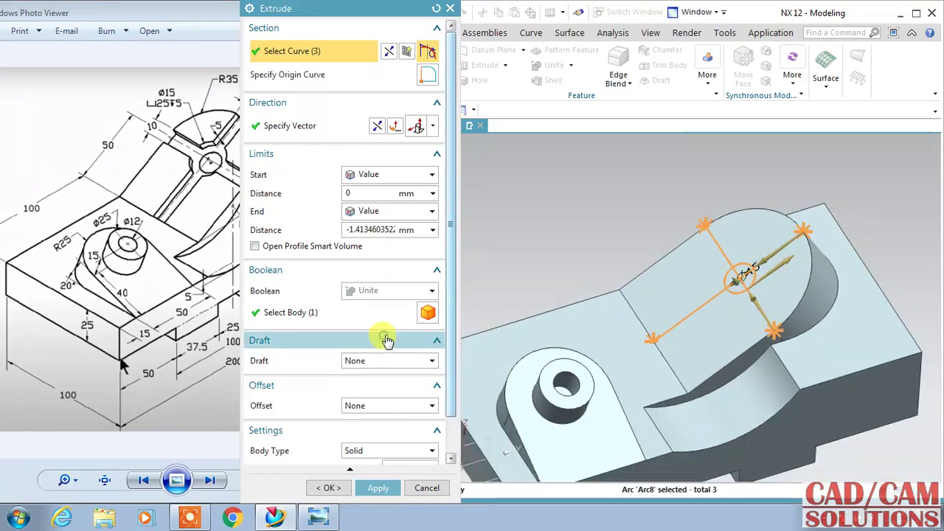
left_click(385, 405)
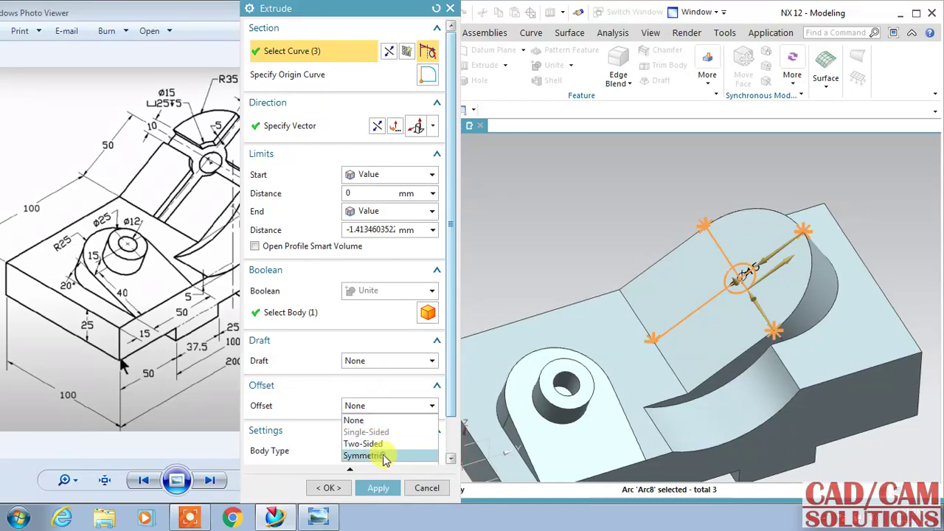
left_click(383, 456)
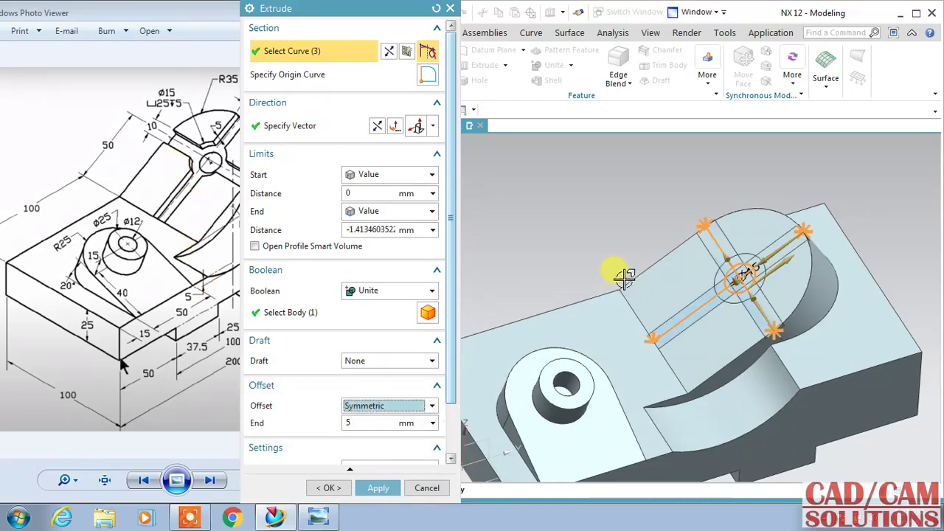
left_click(389, 290)
left_click(377, 336)
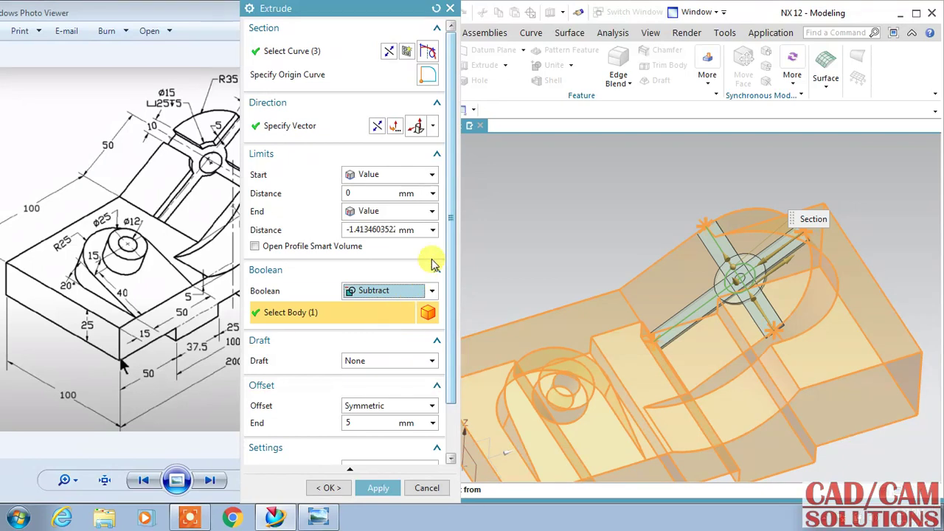
left_click(385, 228)
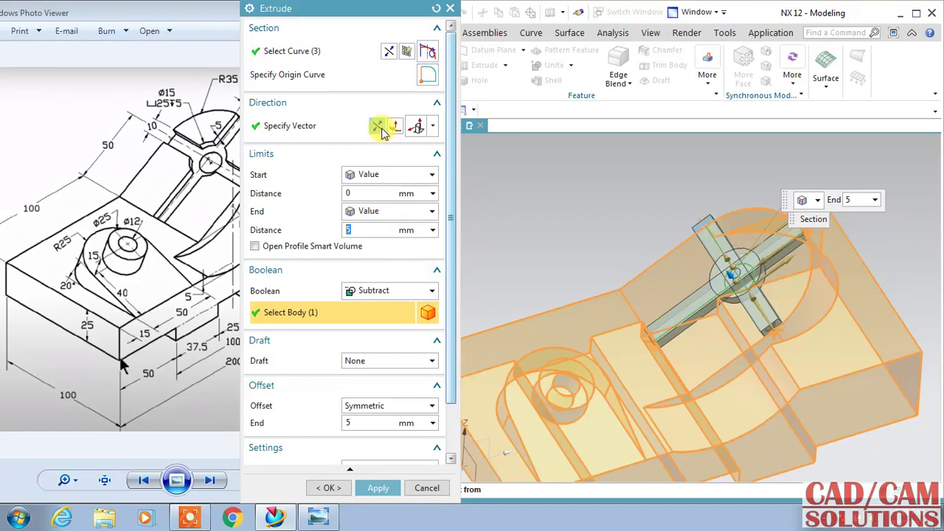
left_click(378, 126)
left_click(378, 487)
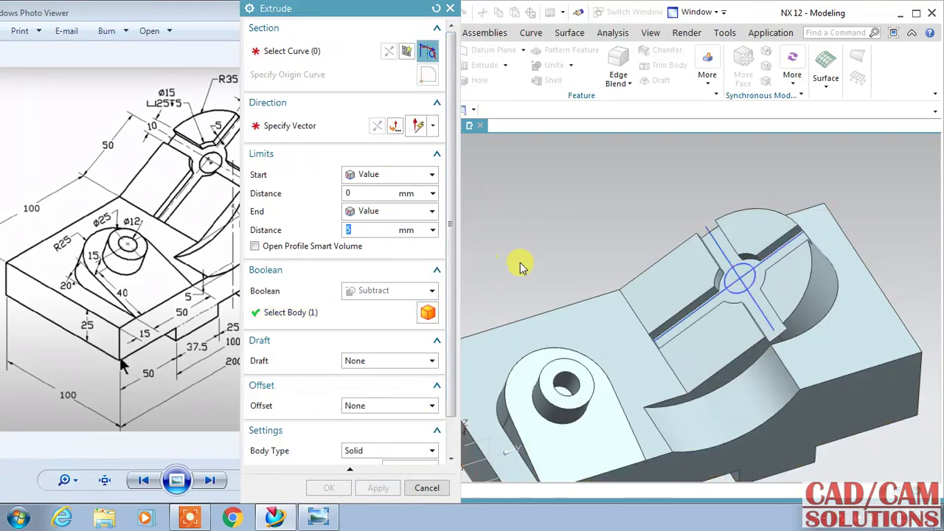
- Close Extrude and return to a fitted isometric view of the part
middle_click_drag(585, 217, 585, 239)
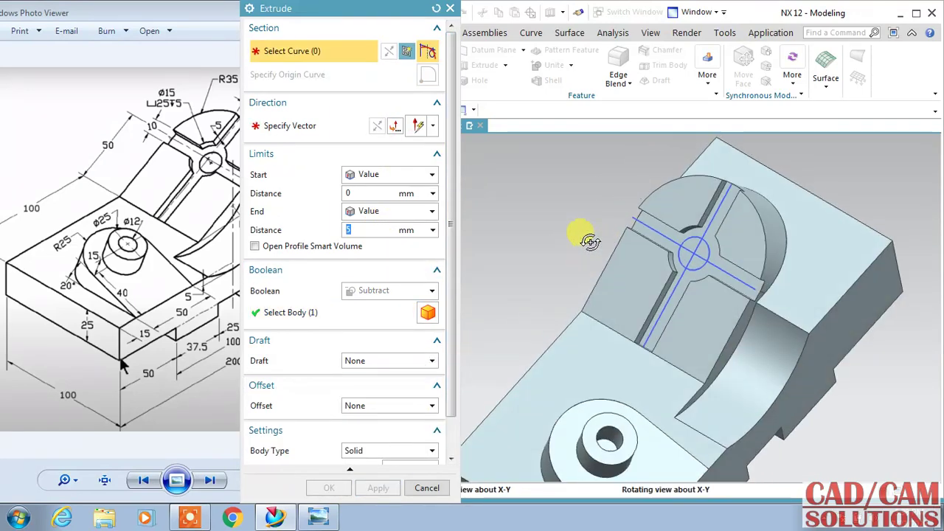
left_click(426, 488)
mouse_move(625, 295)
middle_mouse_down()
mouse_move(573, 264)
mouse_move(544, 215)
mouse_move(573, 236)
mouse_move(560, 254)
middle_mouse_up()
key("ctrl+f")
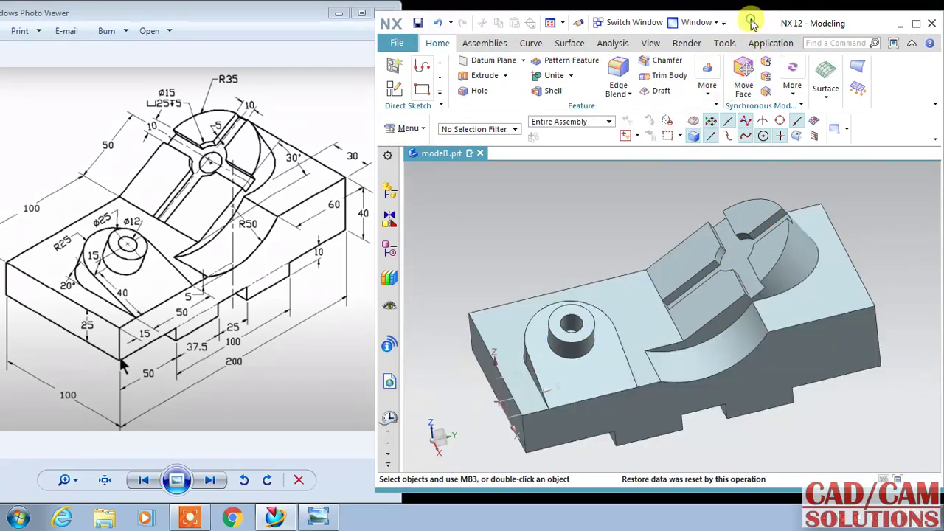
- Maximise NX and display the bracket in True Shading
double_click(751, 22)
middle_click_drag(427, 192, 458, 171)
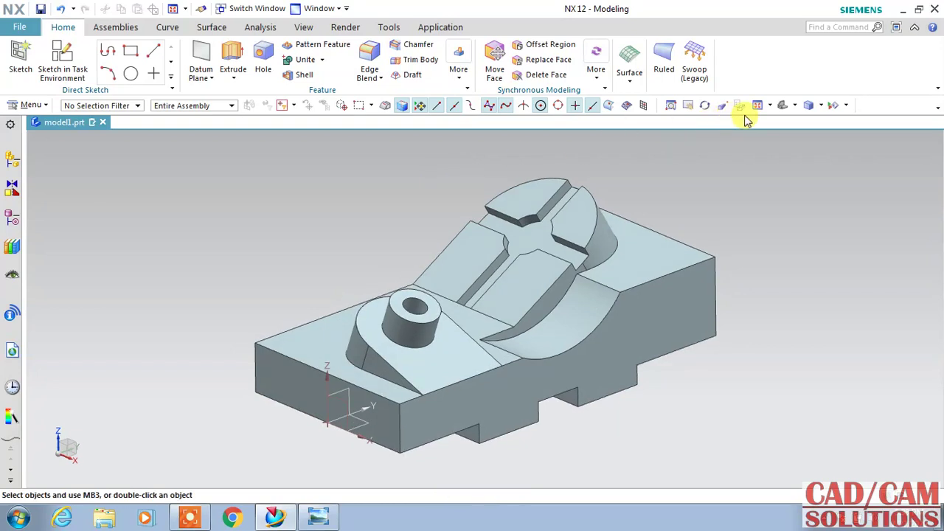
left_click(782, 106)
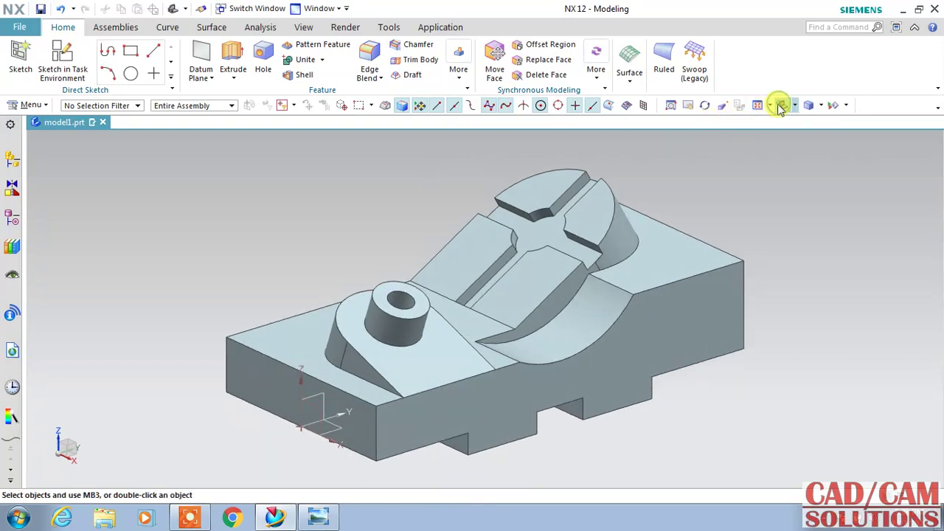
left_click(305, 27)
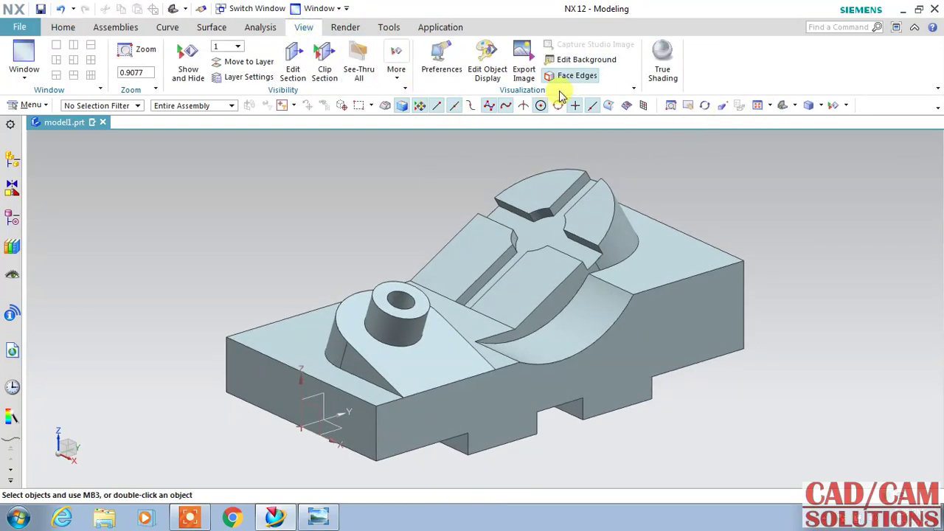
left_click(647, 83)
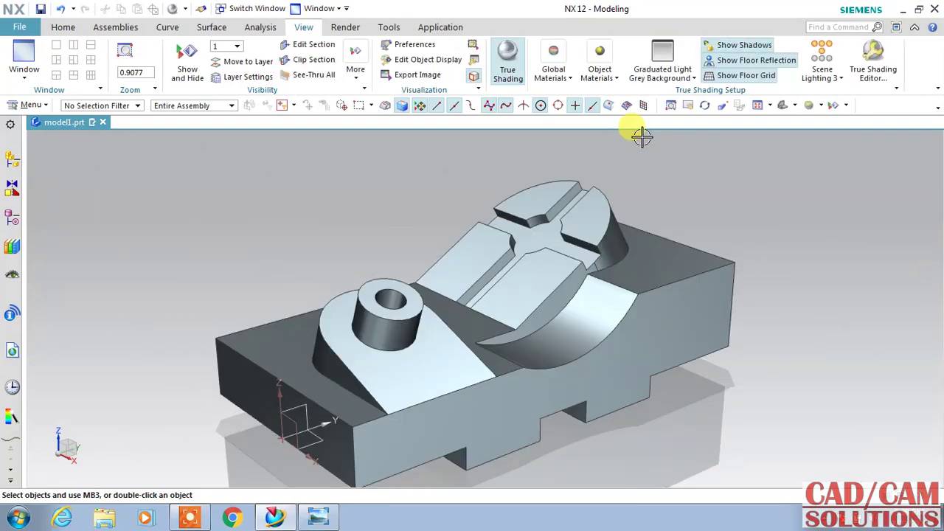
- Apply a brown global material, then show the reference drawing full screen in Photo Viewer
left_click(555, 81)
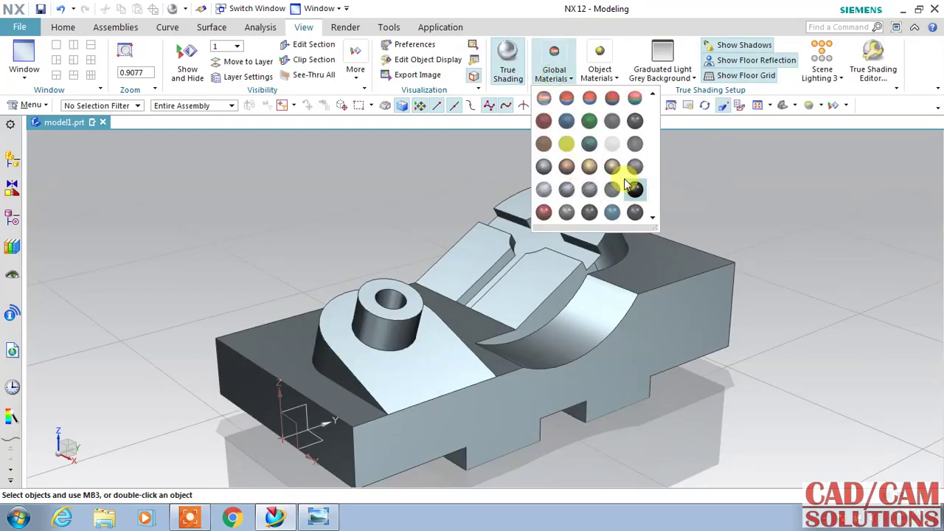
left_click(618, 169)
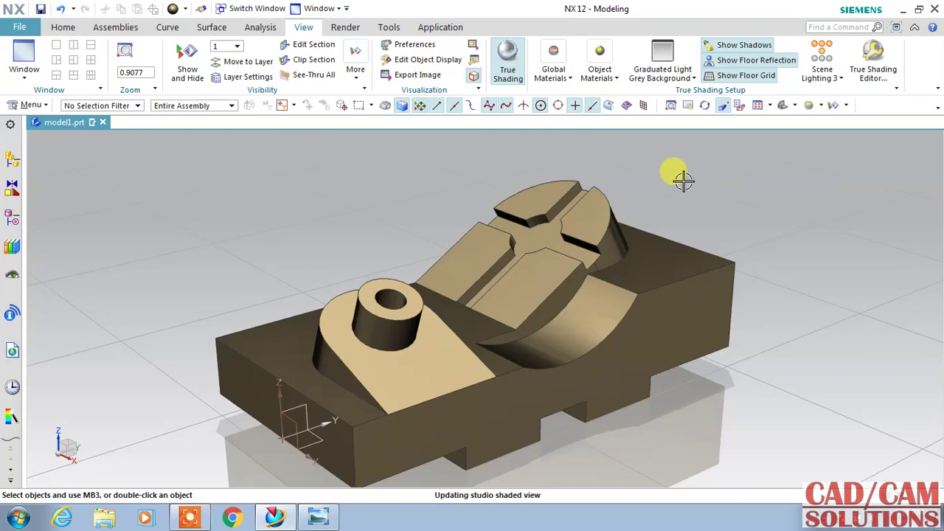
left_click(561, 85)
left_click(566, 167)
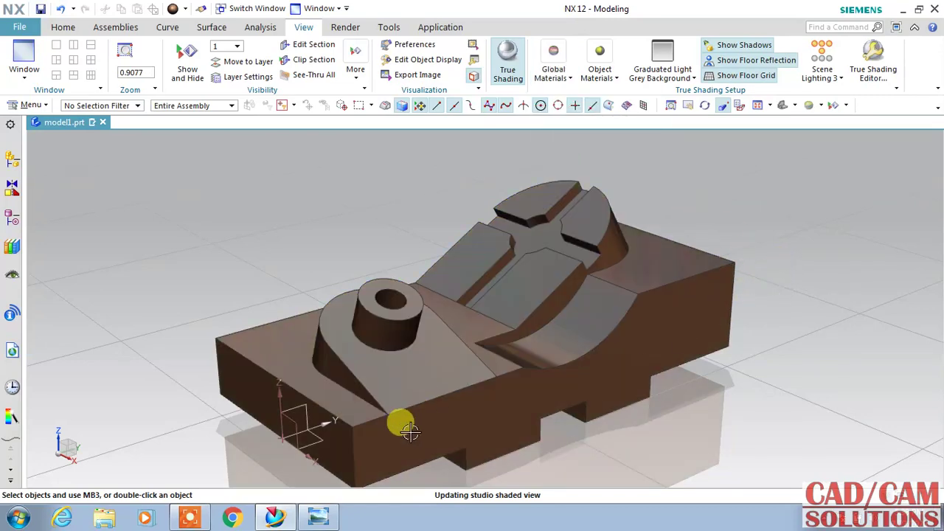
left_click(318, 517)
double_click(214, 13)
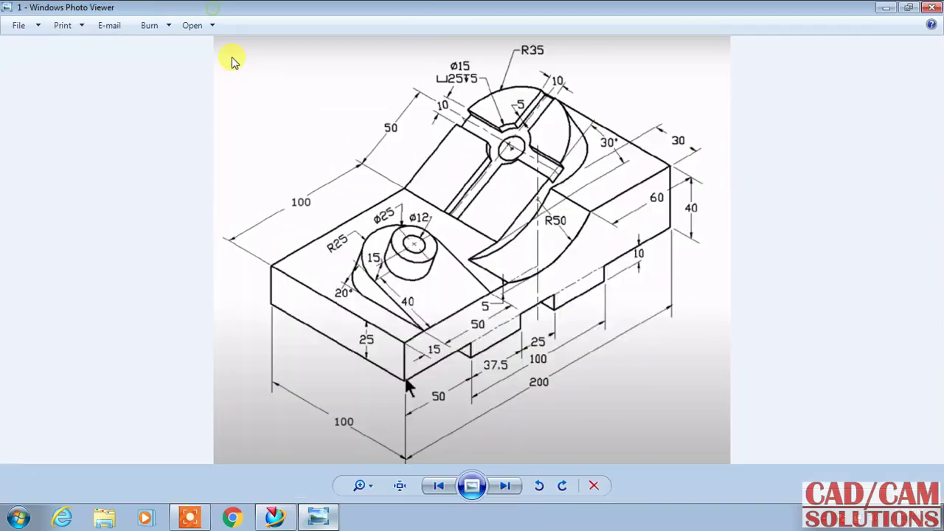